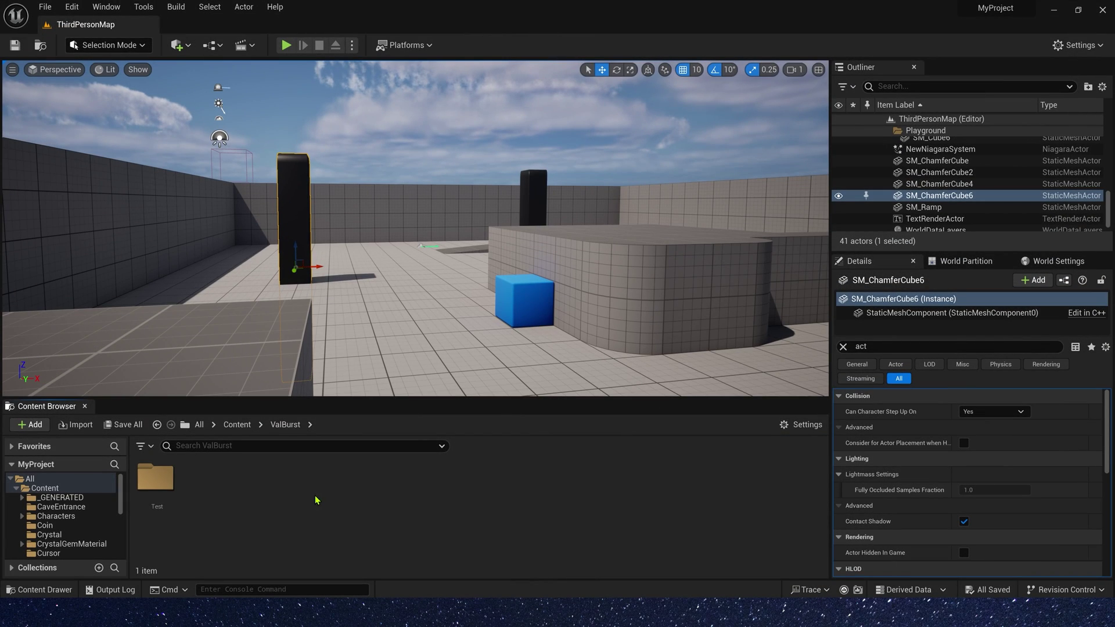
# Step: Create a new material named M_Burst in the ValBurst folder and open it for editing
pyautogui.rightClick(316, 497)
pyautogui.click(368, 209)
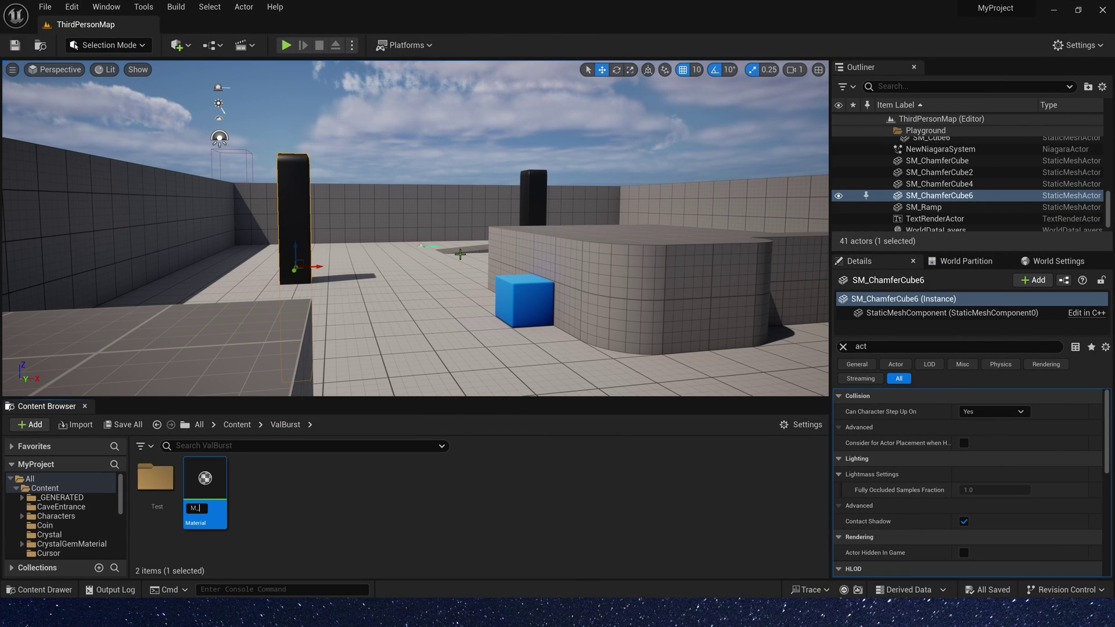
pyautogui.write('M_burst')
pyautogui.press('Return')
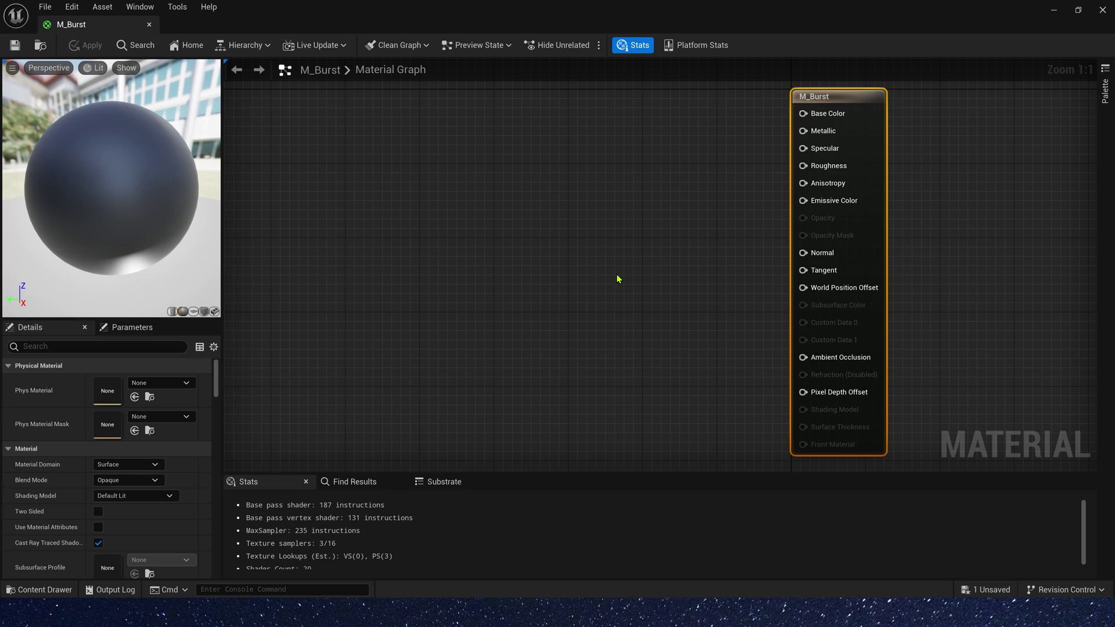
# Step: Set the material's blend mode to Translucent and its shading model to Unlit
pyautogui.click(147, 486)
pyautogui.click(110, 513)
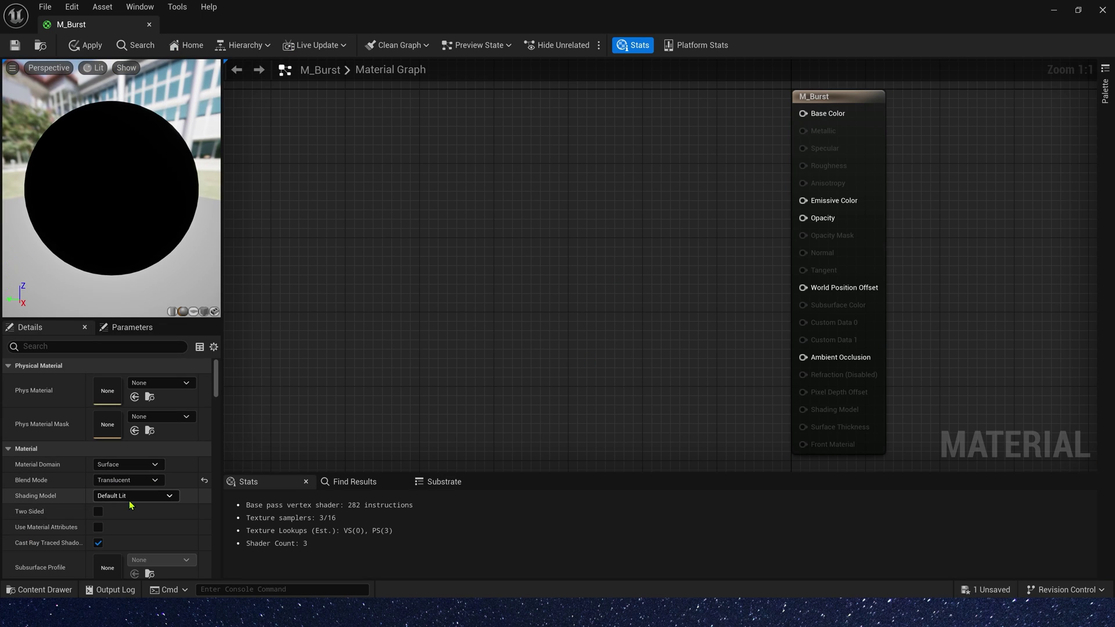
pyautogui.click(125, 495)
pyautogui.click(104, 355)
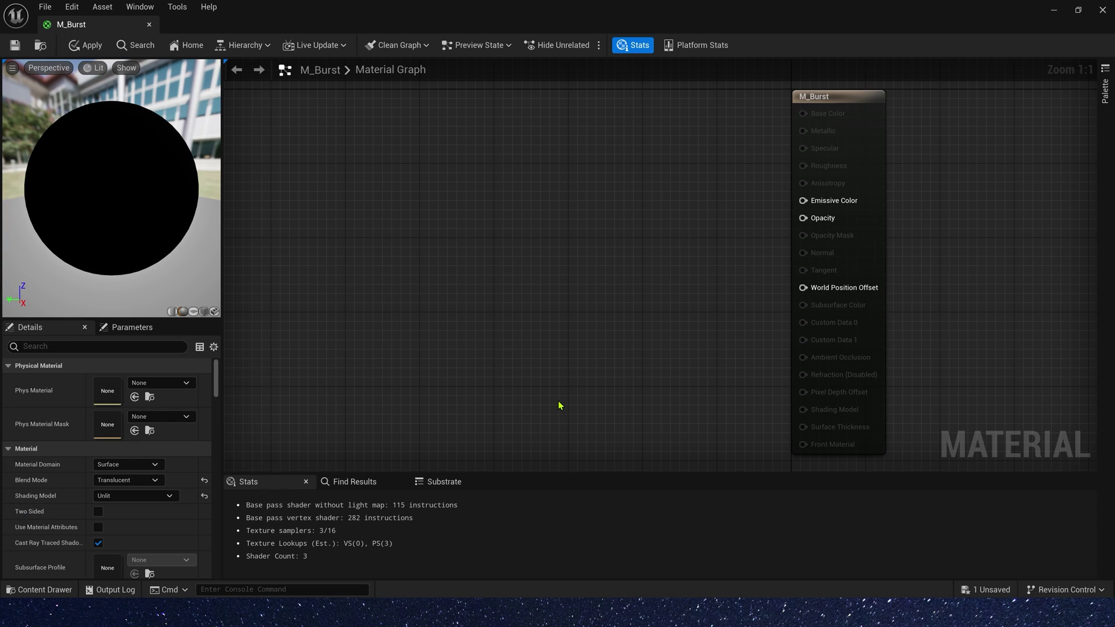
# Step: Add a DepthFade node and route it through a One Minus (1-x) node into Emissive Color
pyautogui.moveTo(482, 176); pyautogui.dragTo(475, 201, button='right')
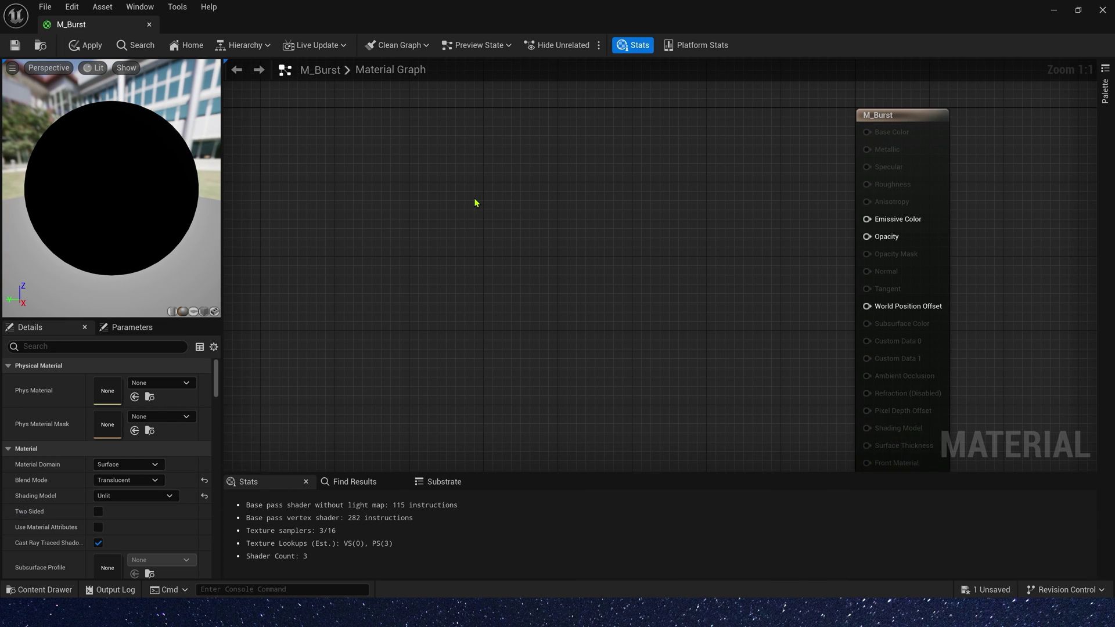
pyautogui.rightClick(475, 202)
pyautogui.write('dep')
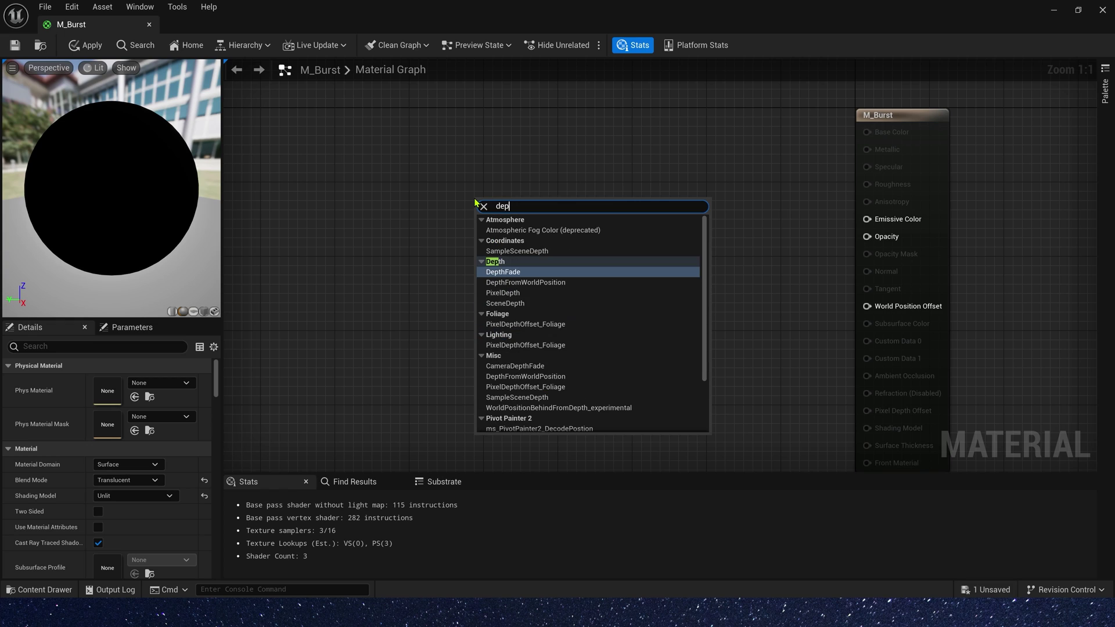
pyautogui.click(526, 272)
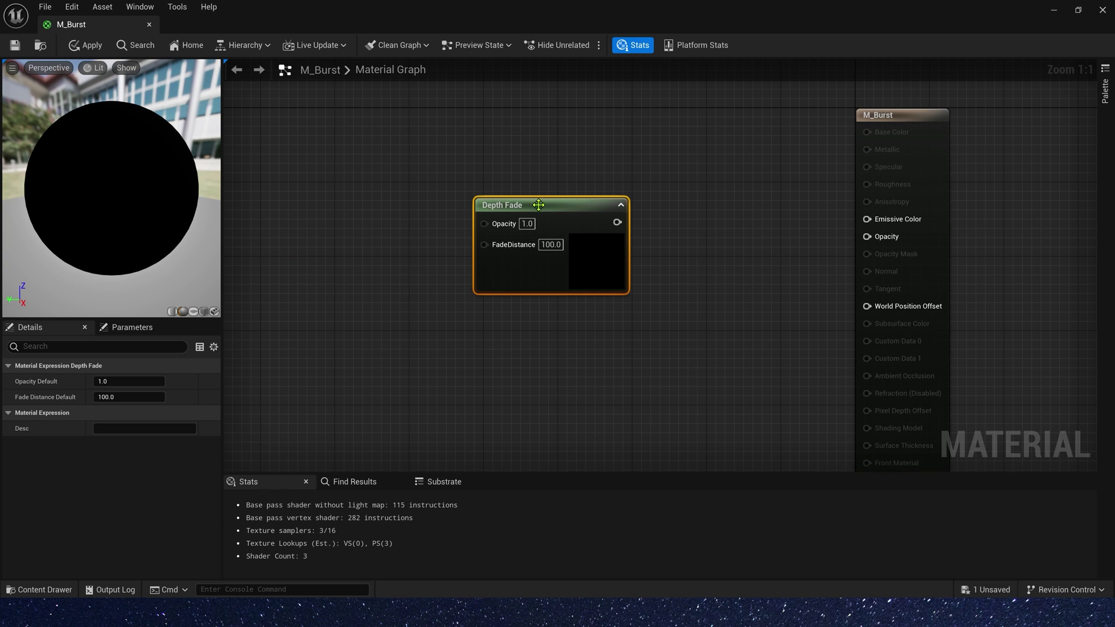
pyautogui.moveTo(538, 204); pyautogui.dragTo(409, 189)
pyautogui.moveTo(524, 211); pyautogui.dragTo(867, 219)
pyautogui.write('1-')
pyautogui.click(675, 242)
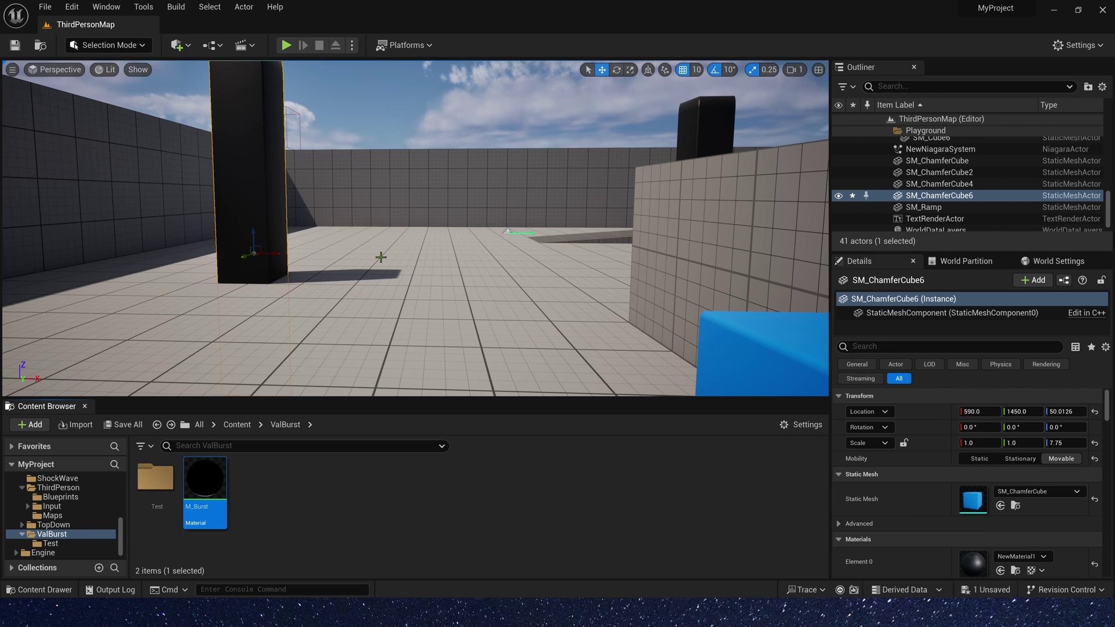
# Step: Assign M_Burst as the Element 0 material of the selected SM_ChamferCube6 pillar in the level
pyautogui.moveTo(407, 232); pyautogui.dragTo(348, 180, button='right')
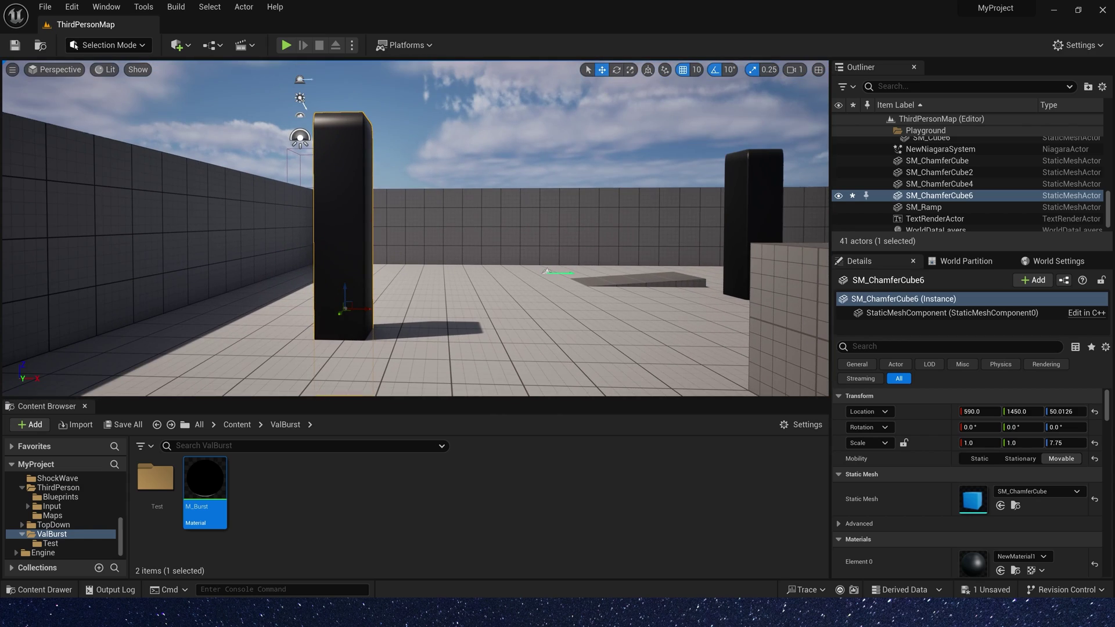
pyautogui.moveTo(216, 485); pyautogui.dragTo(971, 561)
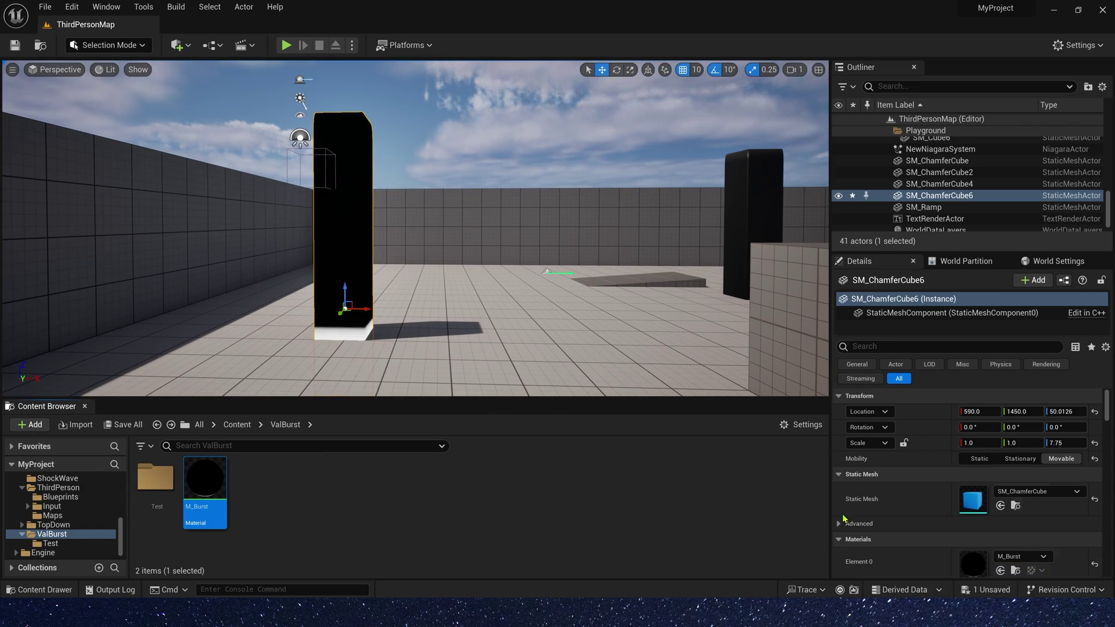
# Step: Lift the pillar well clear of the floor and lower it back to a Z location of about 80
pyautogui.moveTo(523, 291); pyautogui.dragTo(494, 337, button='right')
pyautogui.moveTo(406, 250); pyautogui.dragTo(443, 279, button='right')
pyautogui.moveTo(434, 227); pyautogui.dragTo(289, 197, button='right')
pyautogui.moveTo(302, 210); pyautogui.dragTo(296, 68)
pyautogui.moveTo(298, 117); pyautogui.dragTo(311, 76, button='right')
pyautogui.moveTo(370, 266); pyautogui.dragTo(410, 300)
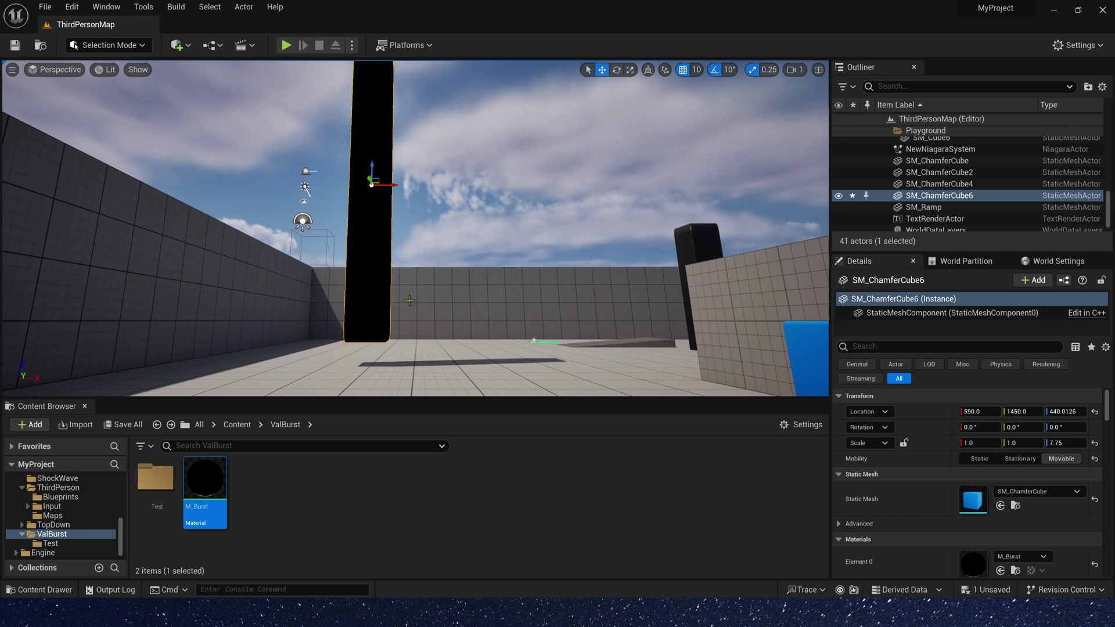
pyautogui.moveTo(372, 168); pyautogui.dragTo(414, 393)
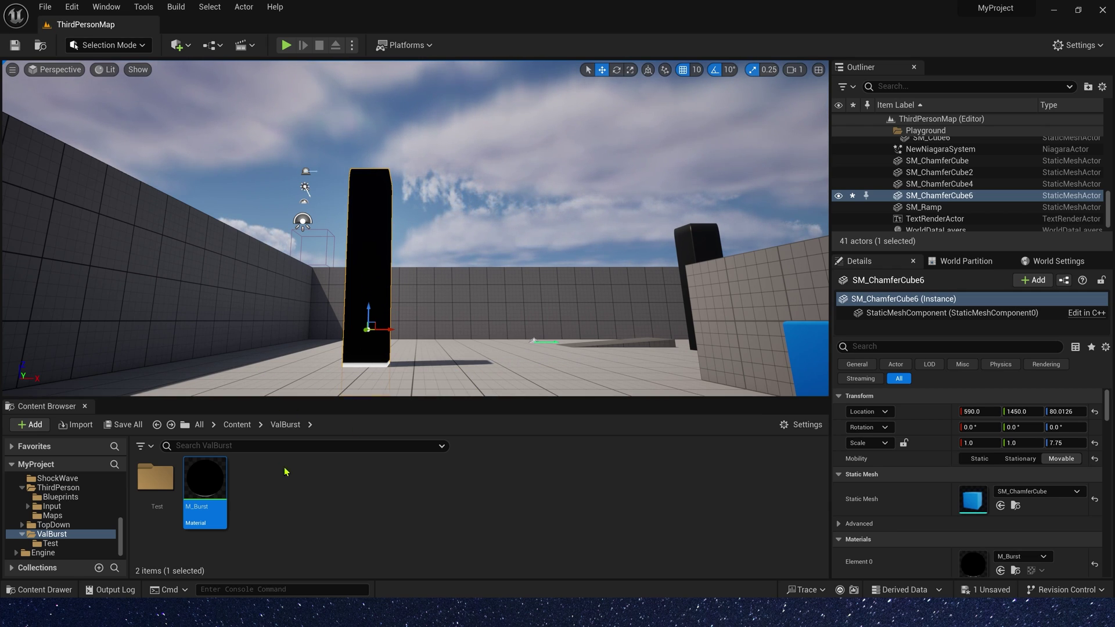
# Step: Reopen M_Burst, move the 1-x node beside Depth Fade, and add a Texture Sample above it using TilingNoise05
pyautogui.doubleClick(204, 479)
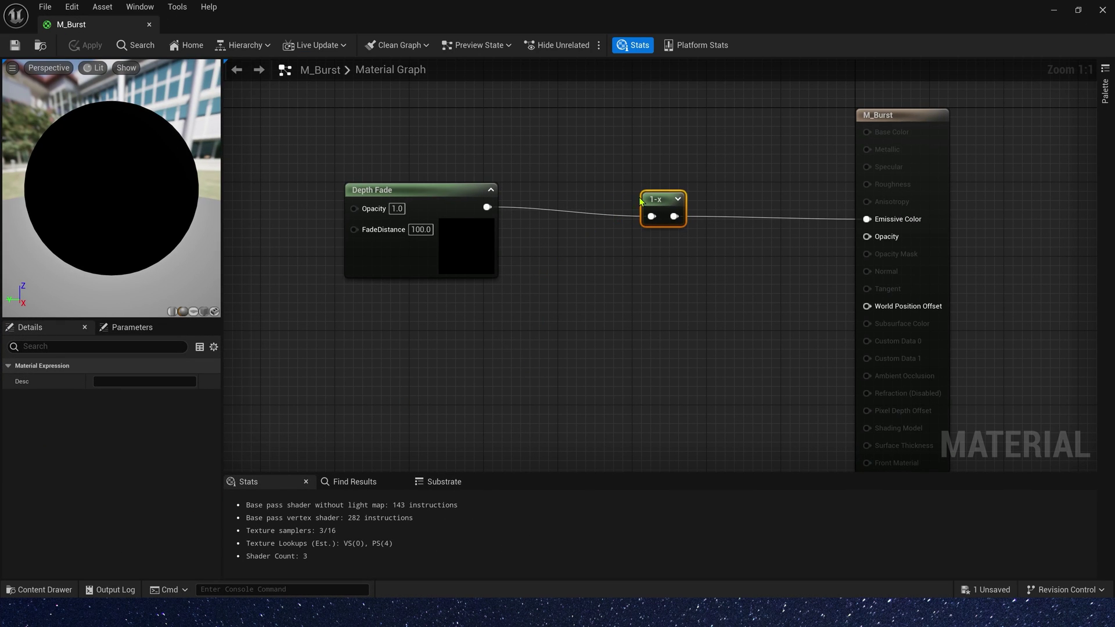
pyautogui.moveTo(641, 198); pyautogui.dragTo(530, 189)
pyautogui.moveTo(582, 82); pyautogui.dragTo(567, 207, button='right')
pyautogui.click(520, 169)
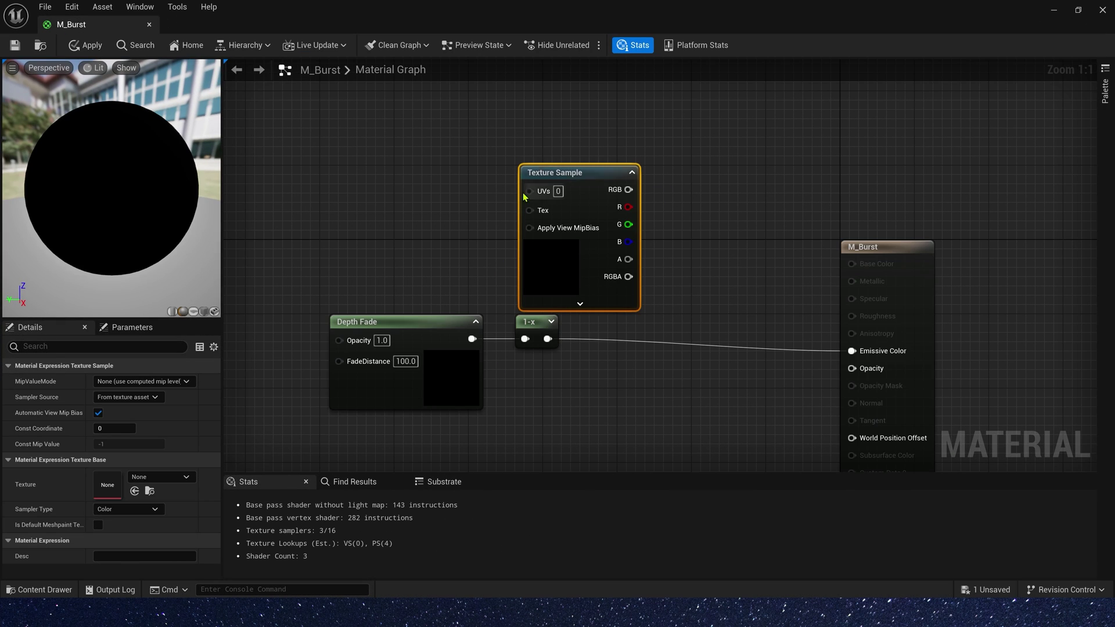
pyautogui.moveTo(584, 256); pyautogui.dragTo(569, 219)
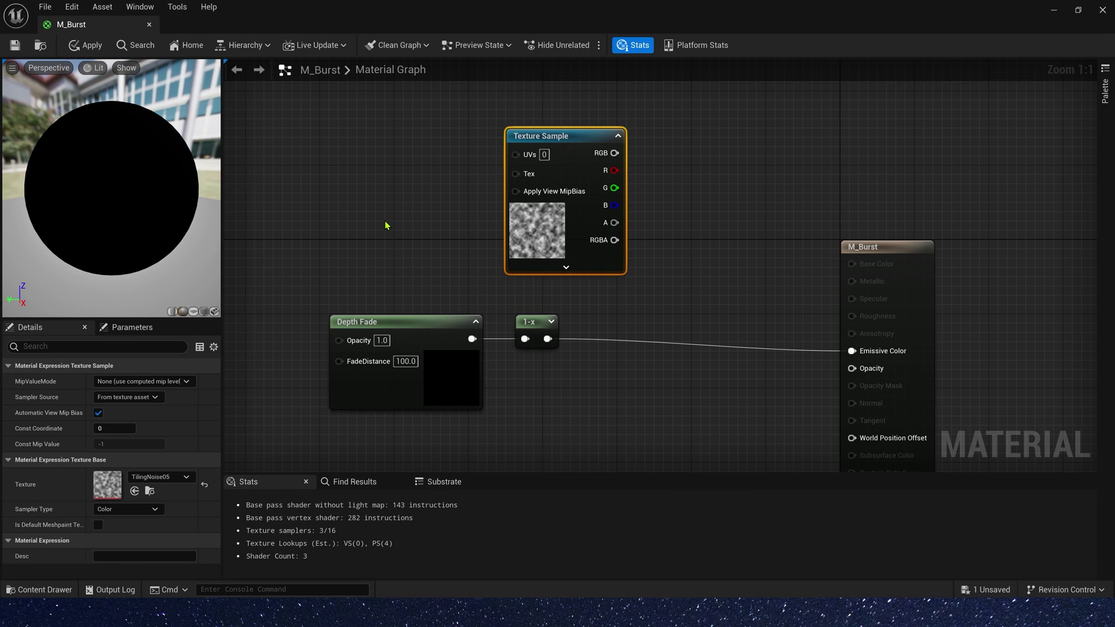
# Step: Add a Panner driving the Texture Sample's UVs and a TexCoord node feeding the Panner's coordinate input
pyautogui.moveTo(383, 171); pyautogui.dragTo(377, 209, button='right')
pyautogui.press('p')
pyautogui.click(375, 170)
pyautogui.moveTo(461, 192); pyautogui.dragTo(514, 196)
pyautogui.moveTo(281, 154); pyautogui.dragTo(323, 173, button='right')
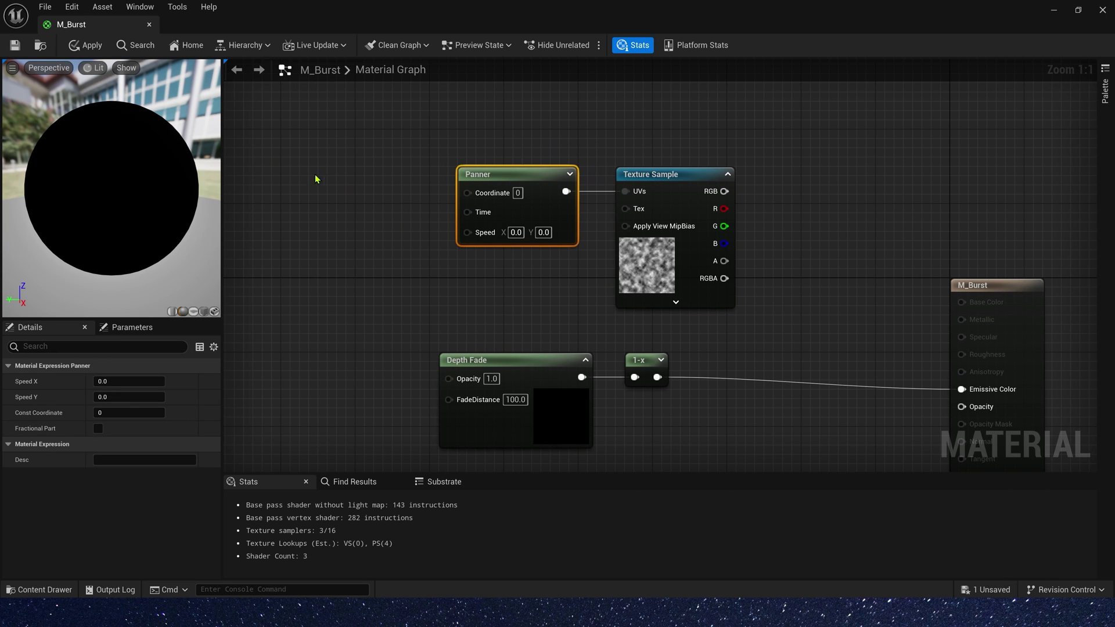
pyautogui.click(314, 174)
pyautogui.moveTo(398, 182); pyautogui.dragTo(466, 193)
pyautogui.moveTo(366, 167); pyautogui.dragTo(375, 176)
# Step: Set the TexCoord's U and V tiling to 10 and the Panner's X and Y speed to 0.1
pyautogui.click(111, 396)
pyautogui.write('1')
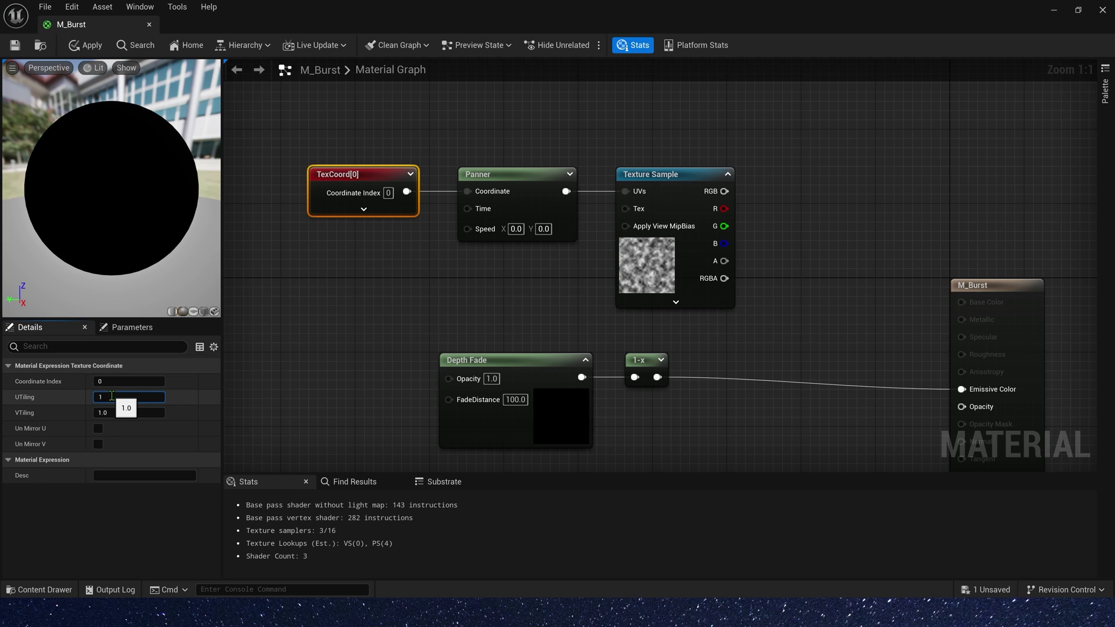
pyautogui.write('0')
pyautogui.press('Tab')
pyautogui.write('10')
pyautogui.press('Tab')
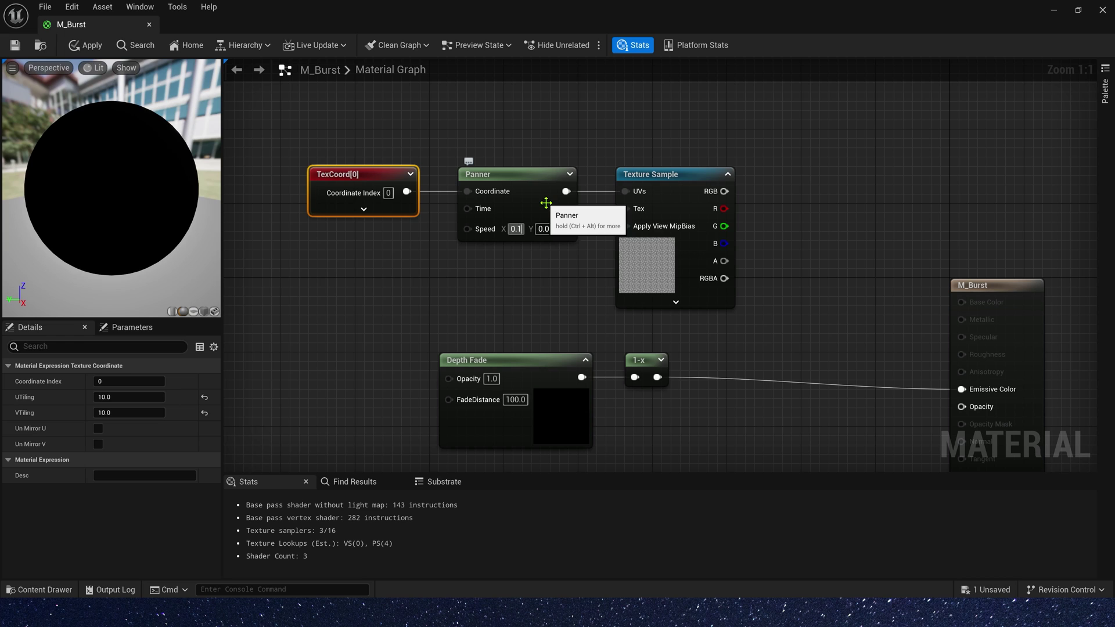
pyautogui.press('Tab')
pyautogui.write('0.1')
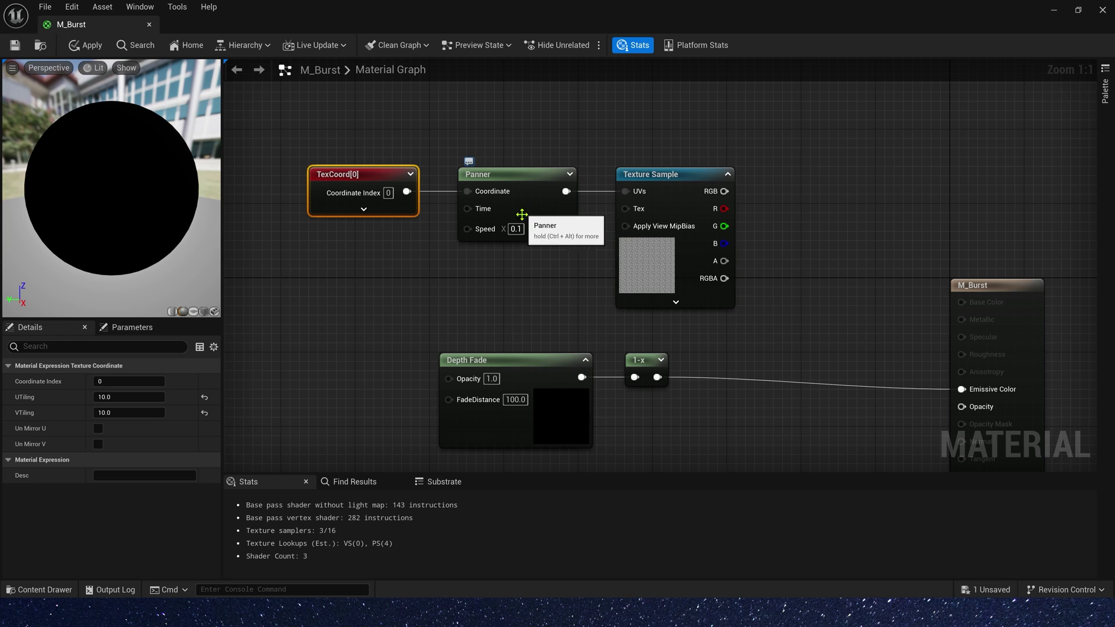
pyautogui.press('Return')
# Step: Add a Step node with the noise texture's red channel as Y and the 1-x output as X
pyautogui.moveTo(725, 209); pyautogui.dragTo(573, 176, button='right')
pyautogui.moveTo(573, 176); pyautogui.dragTo(642, 240)
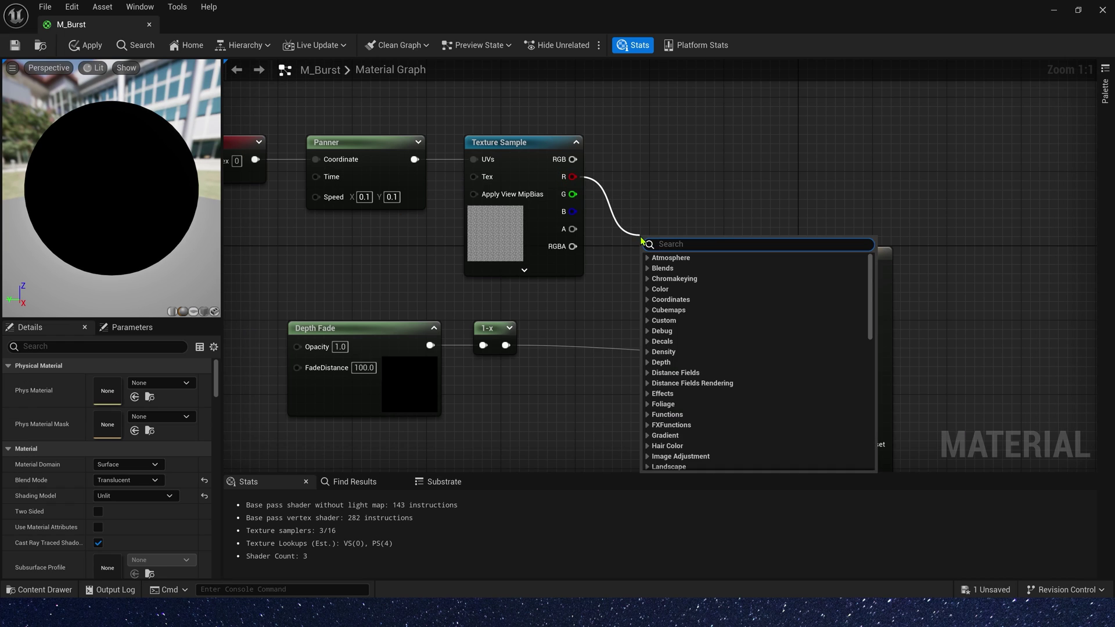
pyautogui.write('step')
pyautogui.click(675, 301)
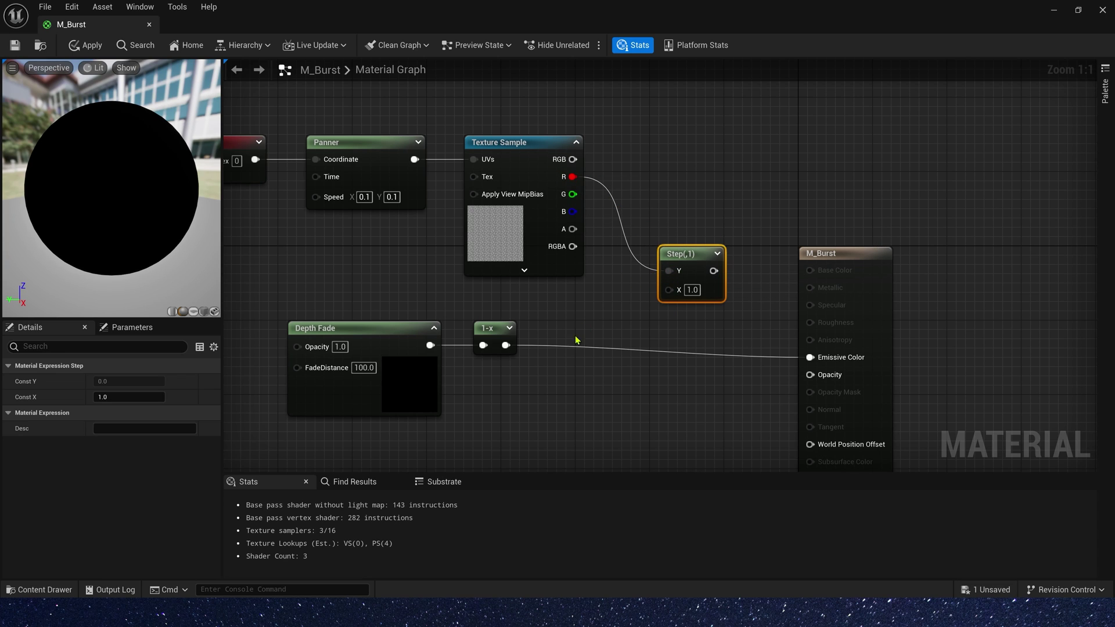
pyautogui.moveTo(506, 345); pyautogui.dragTo(687, 303)
# Step: Make room before the material output node and add a Multiply node combining the Step and 1-x outputs
pyautogui.moveTo(687, 304); pyautogui.dragTo(629, 243, button='right')
pyautogui.moveTo(617, 239); pyautogui.dragTo(855, 243)
pyautogui.moveTo(596, 220); pyautogui.dragTo(986, 240)
pyautogui.click(584, 276)
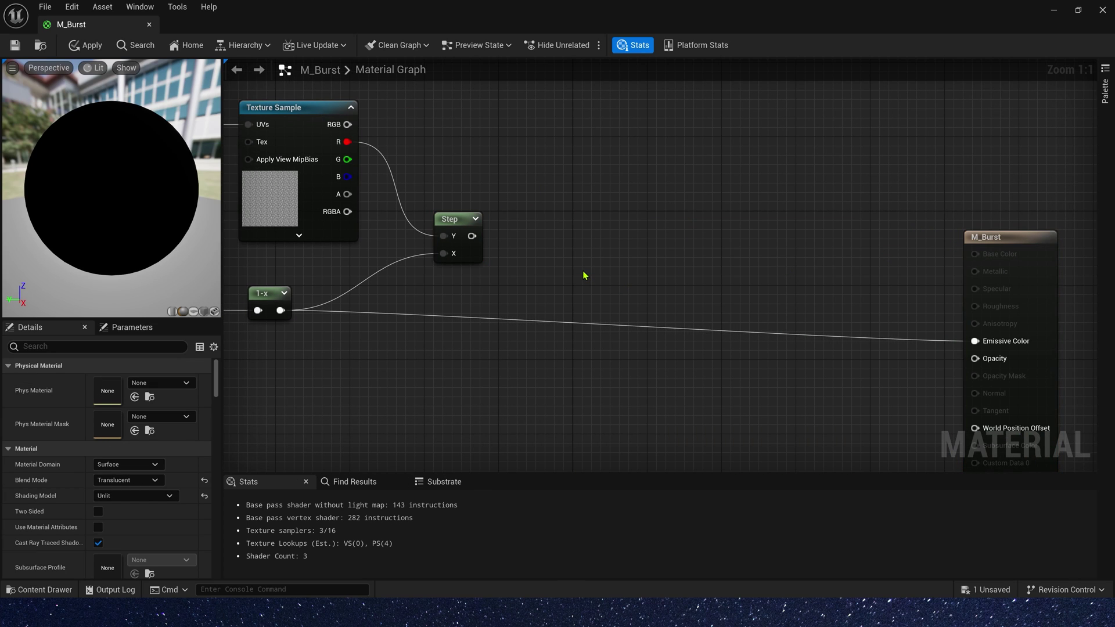
pyautogui.click(634, 279)
pyautogui.moveTo(472, 236); pyautogui.dragTo(648, 298)
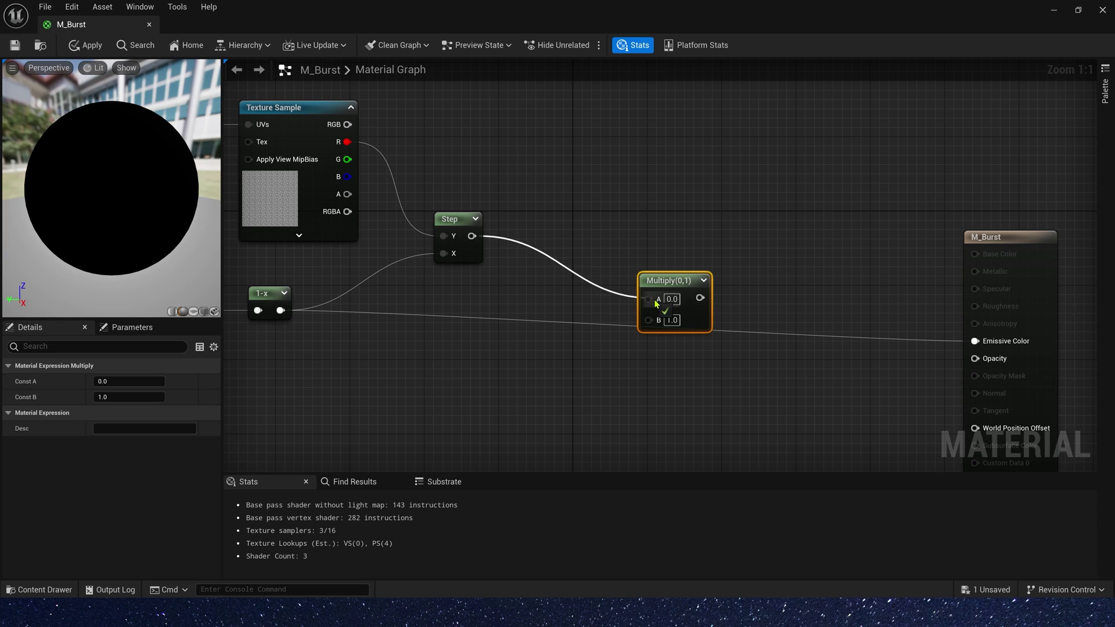
pyautogui.moveTo(281, 310); pyautogui.dragTo(649, 317)
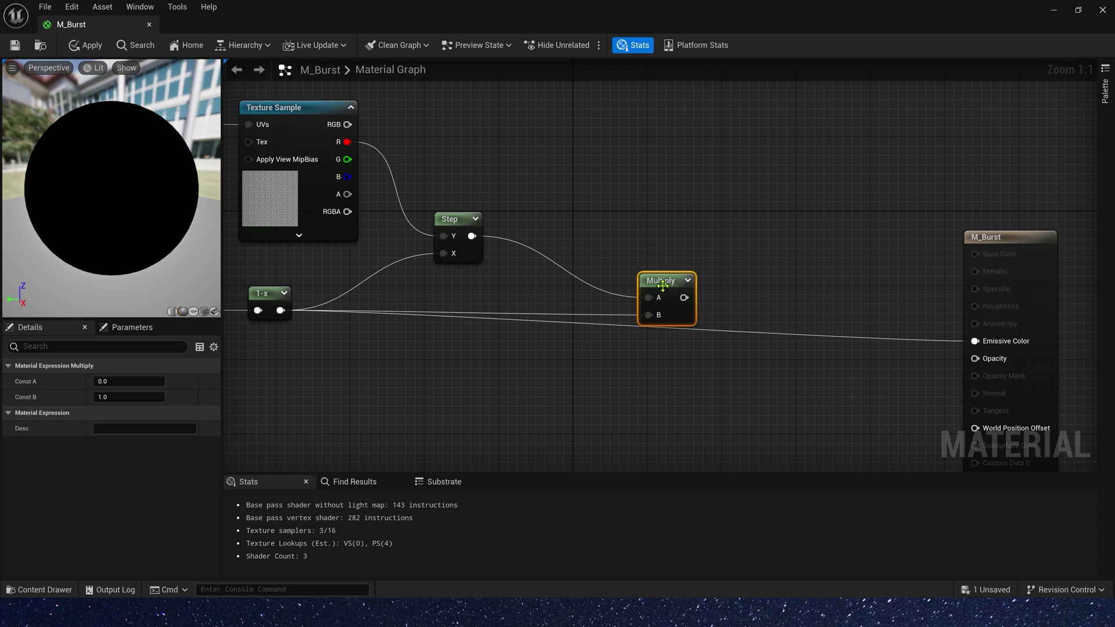
pyautogui.moveTo(670, 280)
pyautogui.mouseDown()
pyautogui.moveTo(660, 312)
pyautogui.moveTo(660, 293)
pyautogui.mouseUp()
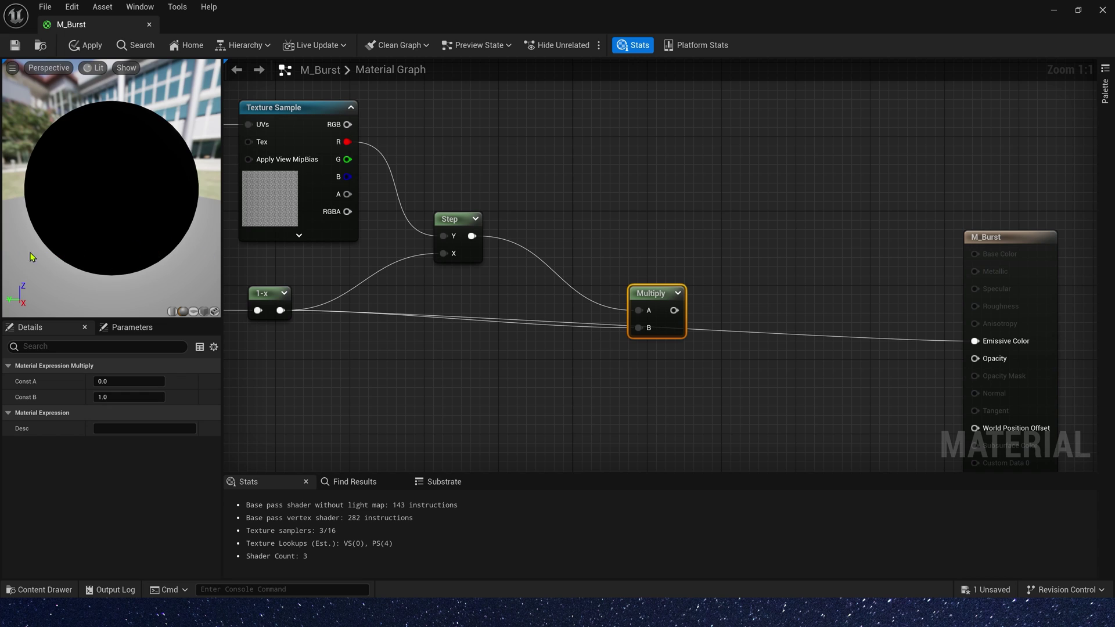
# Step: Add a Particle Color node, multiply its RGB with the previous Multiply result, and connect the product to Emissive Color
pyautogui.moveTo(530, 341); pyautogui.dragTo(480, 219, button='right')
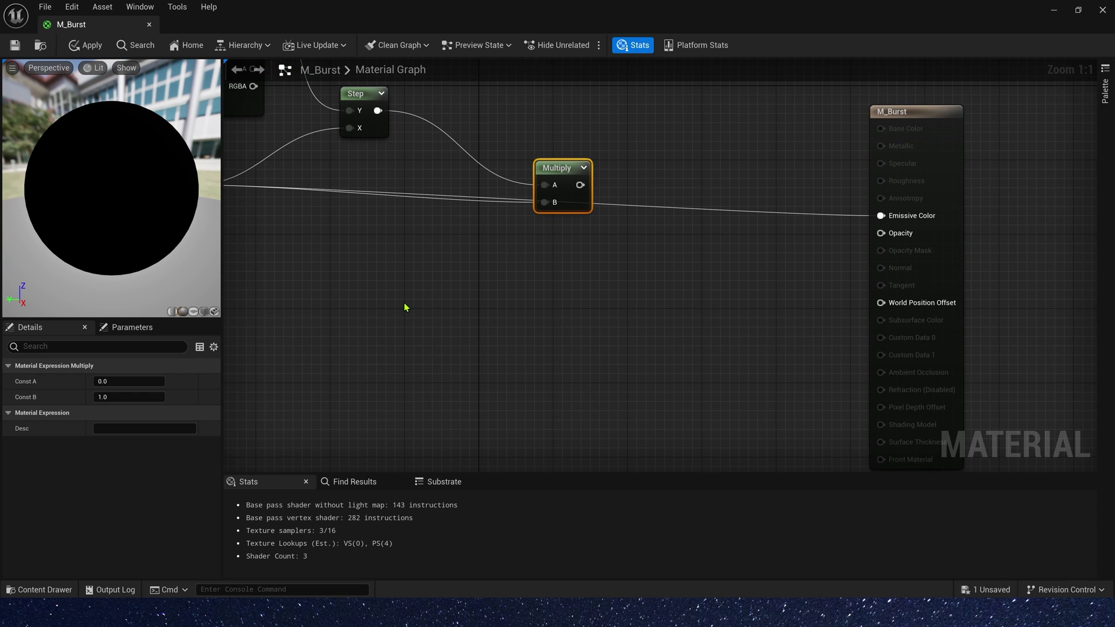
pyautogui.rightClick(428, 279)
pyautogui.write('par')
pyautogui.click(501, 413)
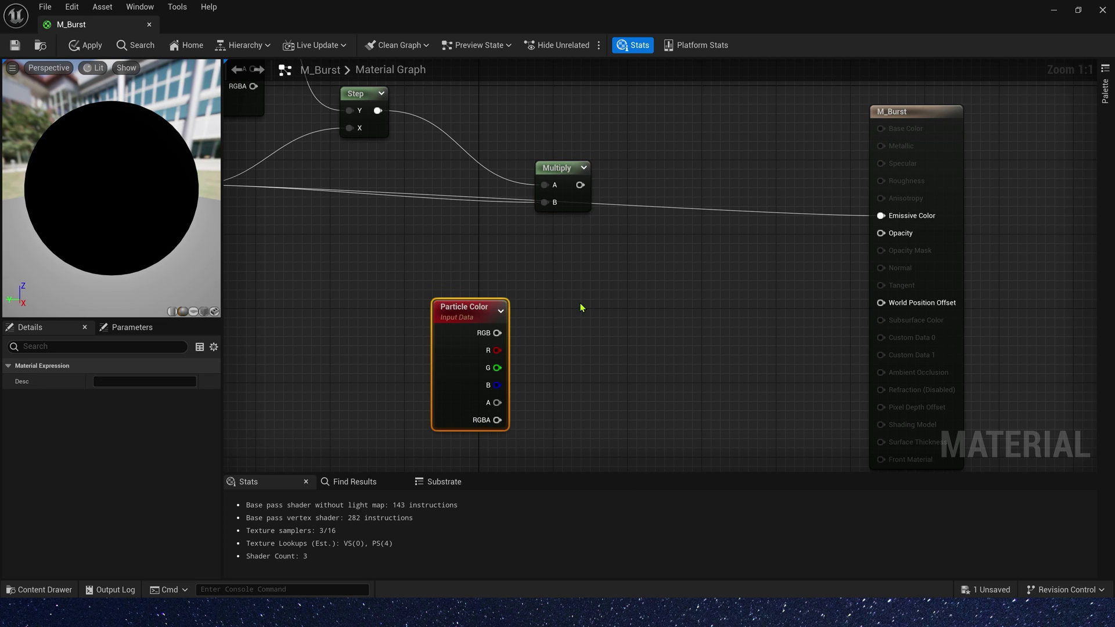
pyautogui.press('m')
pyautogui.click(667, 193)
pyautogui.moveTo(579, 185); pyautogui.dragTo(497, 332)
pyautogui.moveTo(710, 216); pyautogui.dragTo(881, 216)
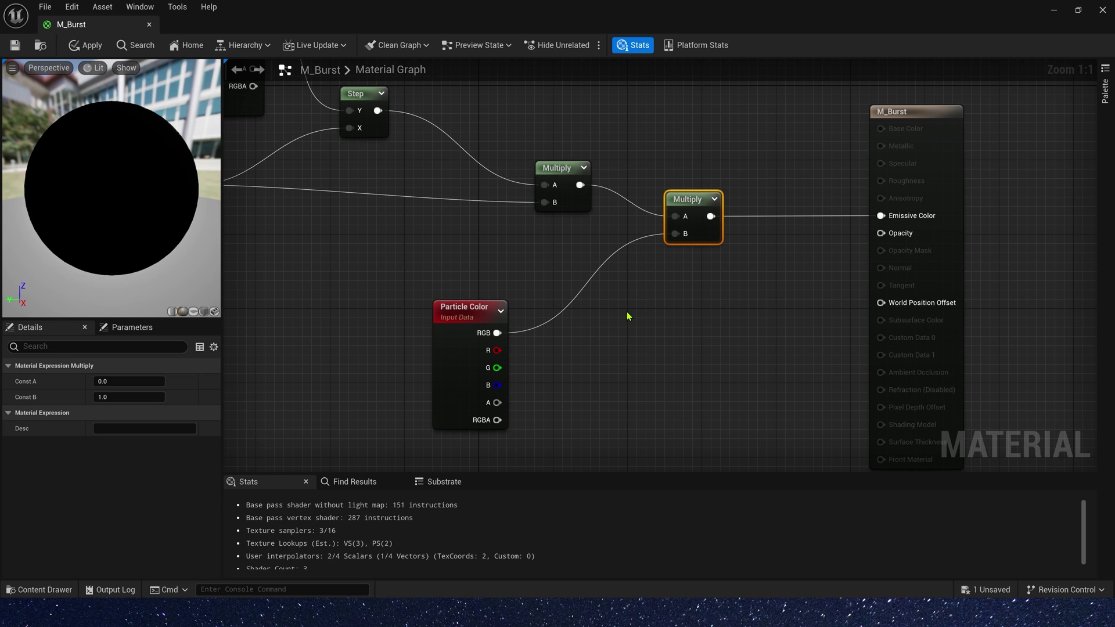
# Step: Connect Particle Color's alpha to Opacity, apply the material changes, and close the material editor
pyautogui.moveTo(498, 408); pyautogui.dragTo(881, 233)
pyautogui.click(85, 45)
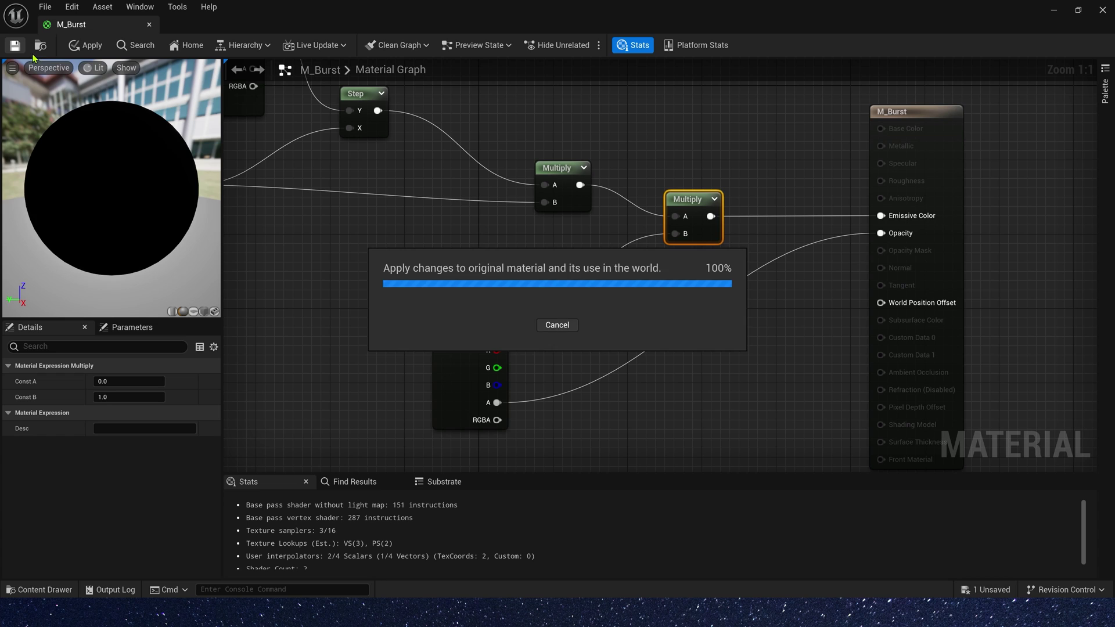
pyautogui.click(1103, 10)
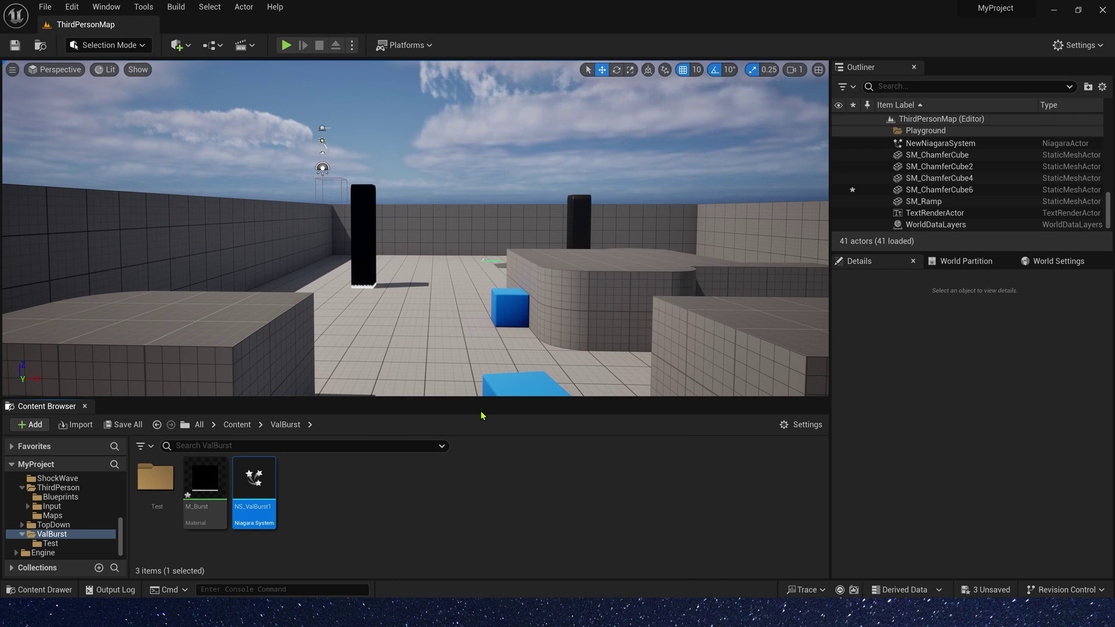
# Step: Open the NS_ValBurst1 Niagara system and add a Mesh Renderer to its Empty emitter using the Sphere mesh
pyautogui.doubleClick(254, 482)
pyautogui.click(624, 292)
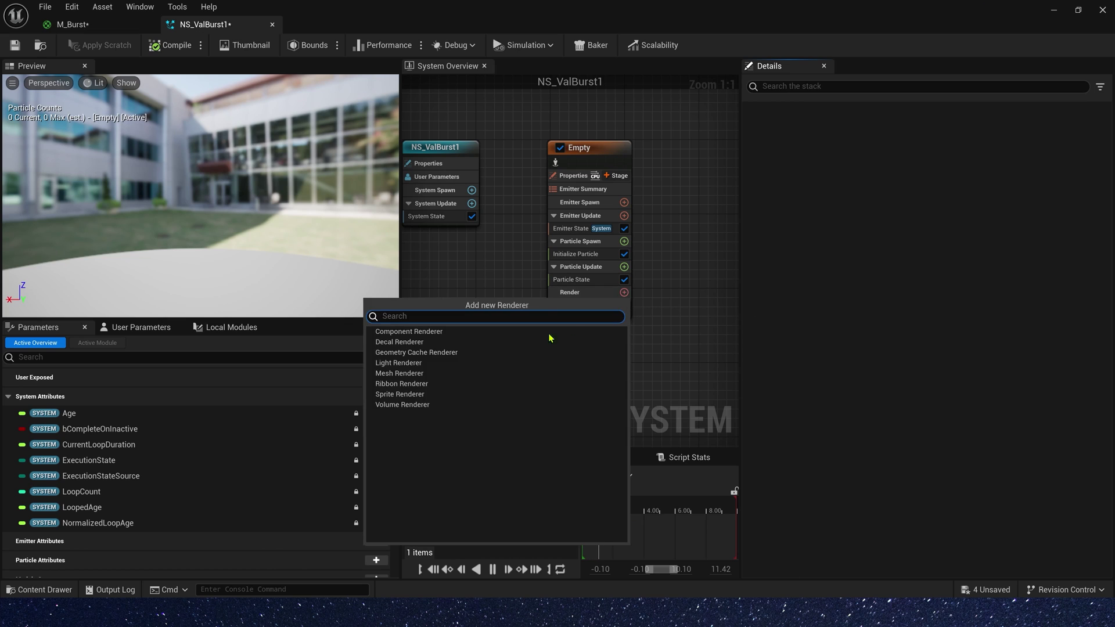
pyautogui.click(399, 373)
pyautogui.click(916, 183)
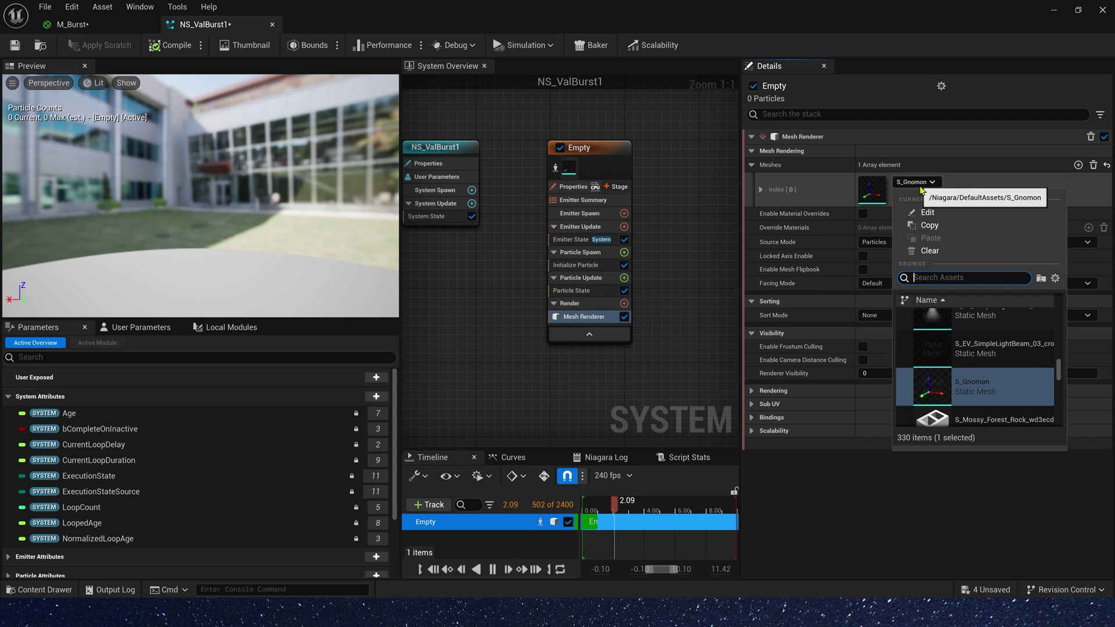
pyautogui.write('sphere')
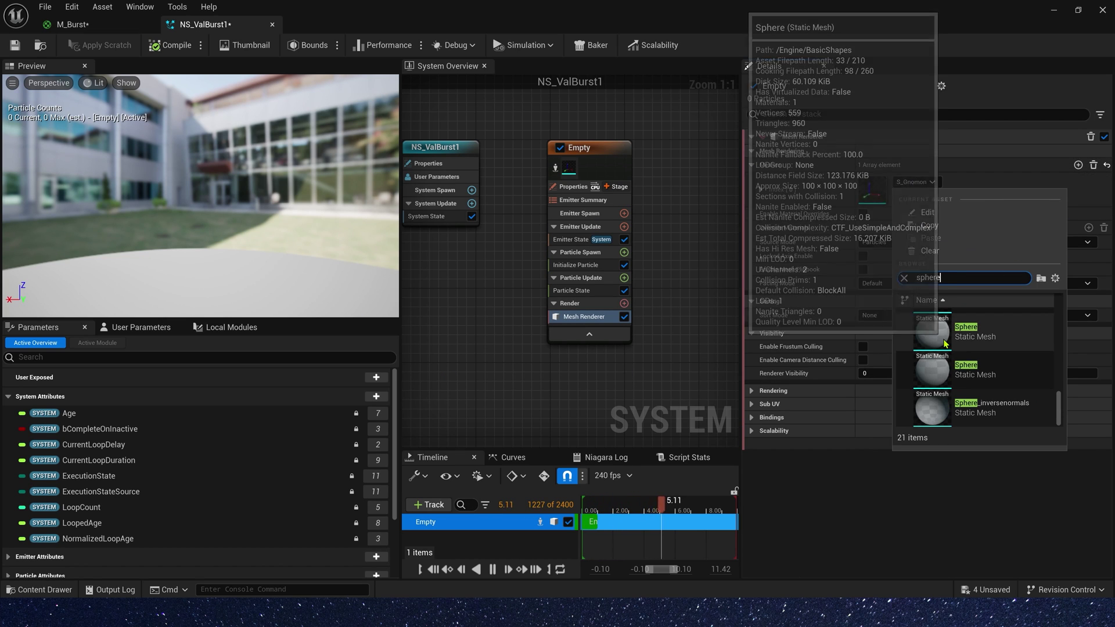
pyautogui.click(945, 343)
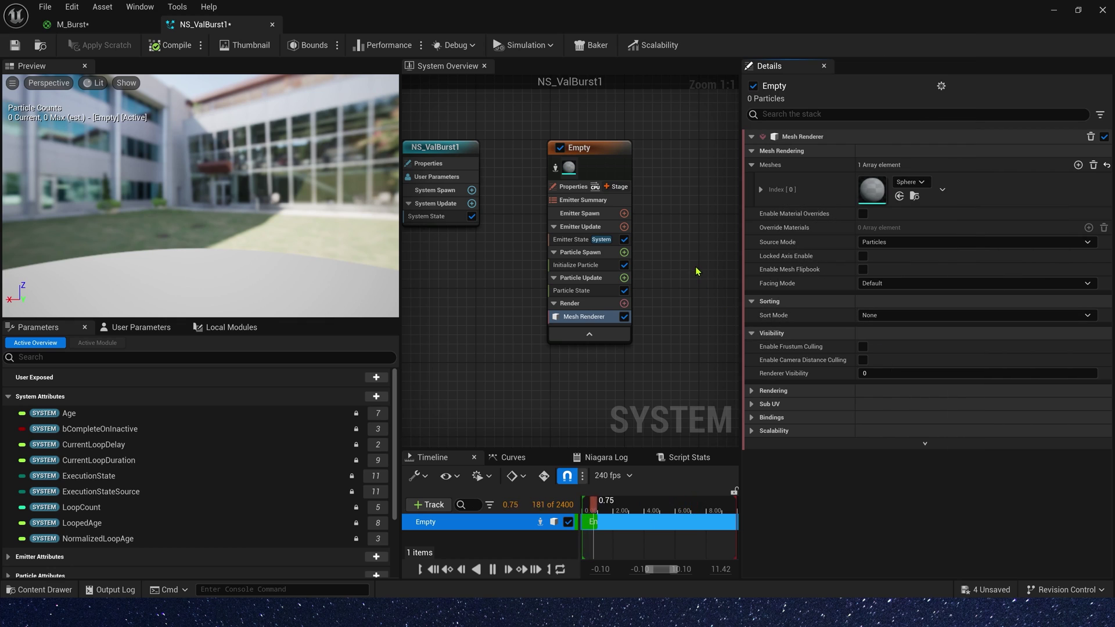
# Step: Enable material overrides on the Mesh Renderer with M_Burst as the override material, and save the M_Burst material
pyautogui.click(863, 213)
pyautogui.click(1088, 228)
pyautogui.click(760, 246)
pyautogui.click(81, 24)
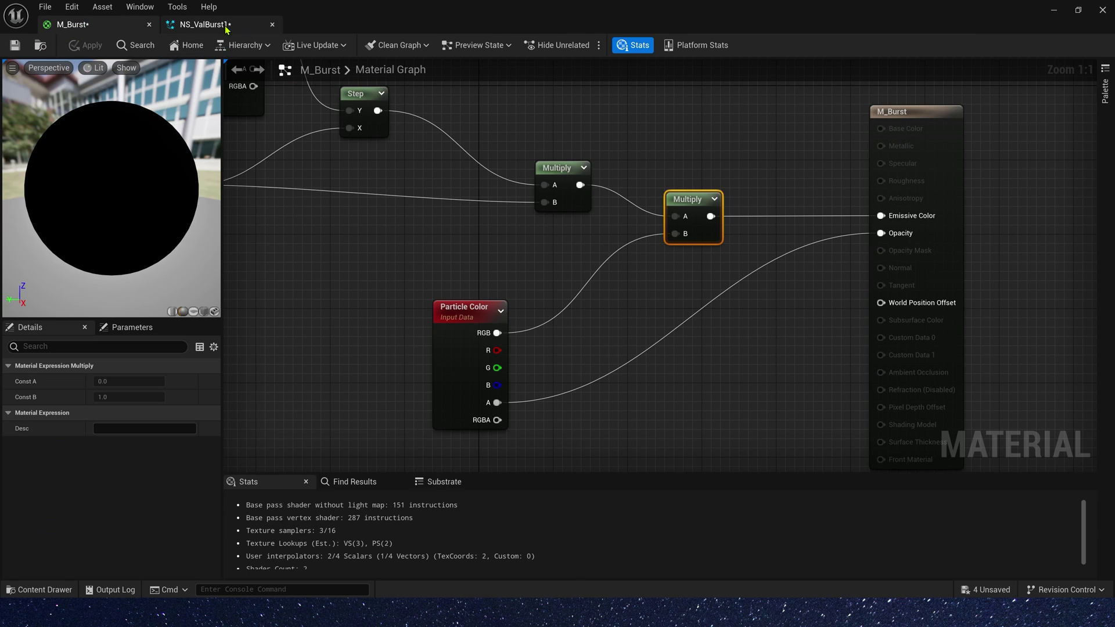
pyautogui.hotkey('ctrl', 's')
pyautogui.click(226, 26)
# Step: Add a Spawn Burst Instantaneous module to Emitter Update and set Initialize Particle's Color Mode to Direct Set
pyautogui.click(624, 227)
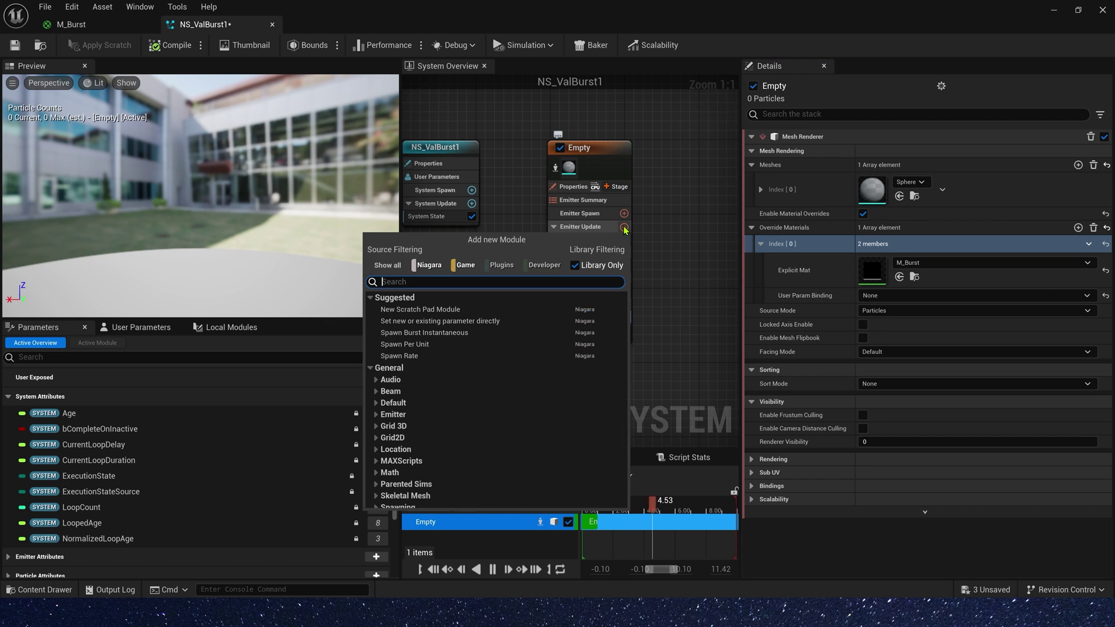
pyautogui.click(424, 334)
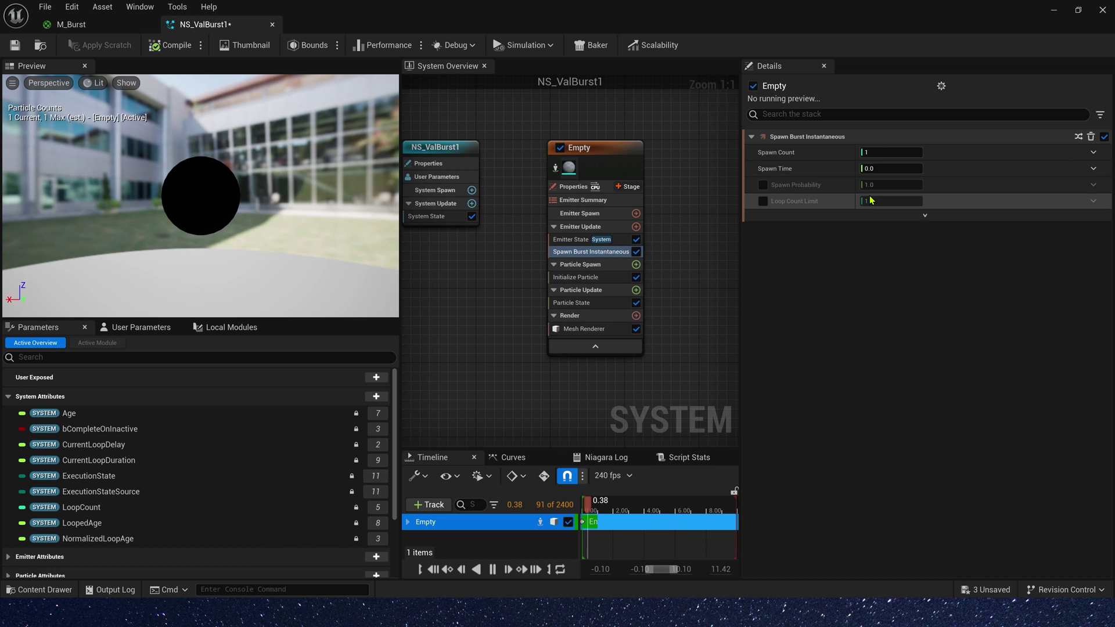
pyautogui.click(604, 277)
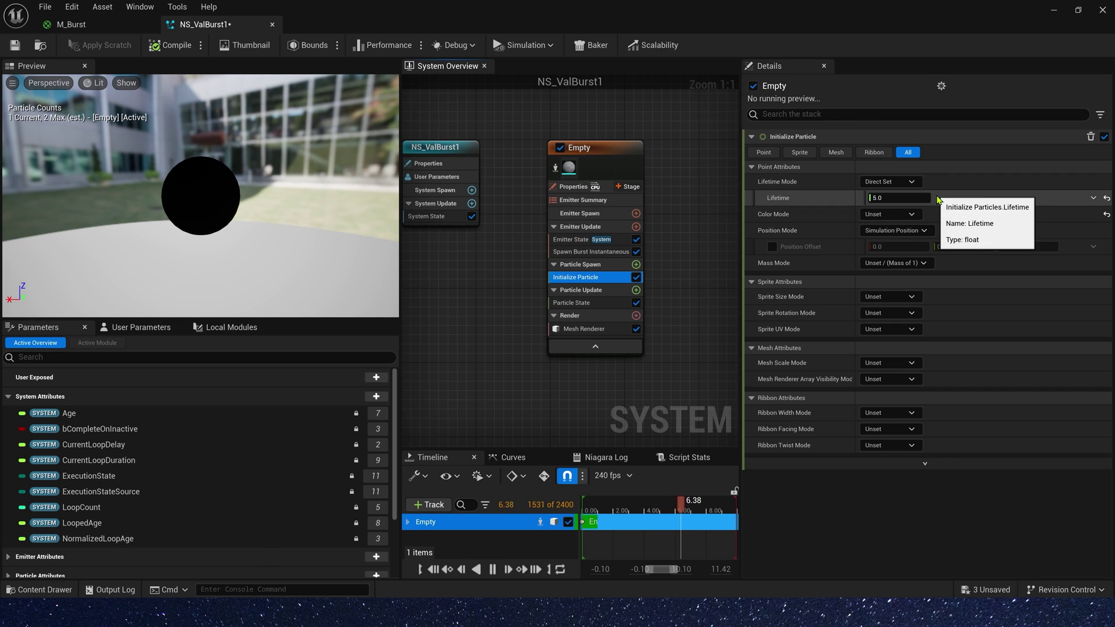
pyautogui.click(892, 215)
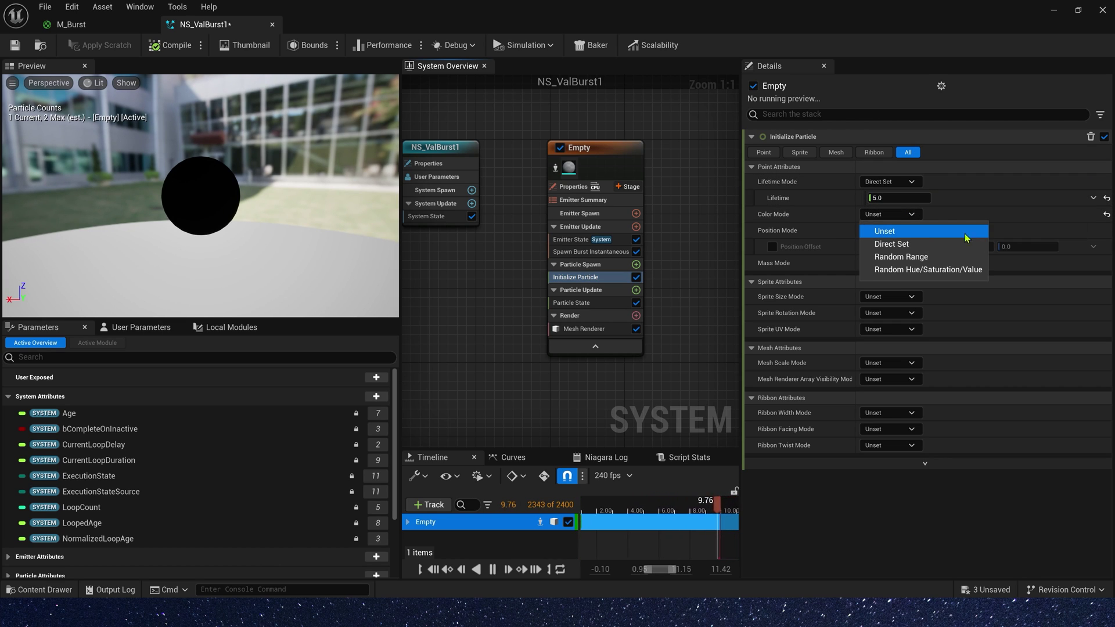
pyautogui.click(894, 244)
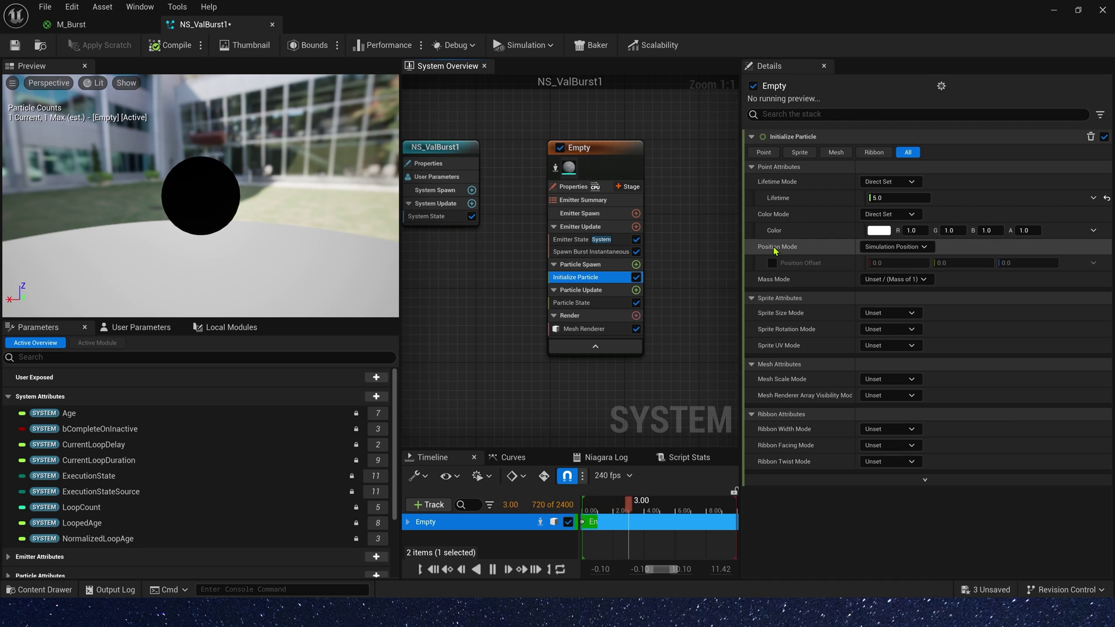
# Step: Set Initialize Particle's Mesh Scale Mode to Uniform with a Mesh Uniform Scale of 5, and save the Niagara system
pyautogui.click(889, 380)
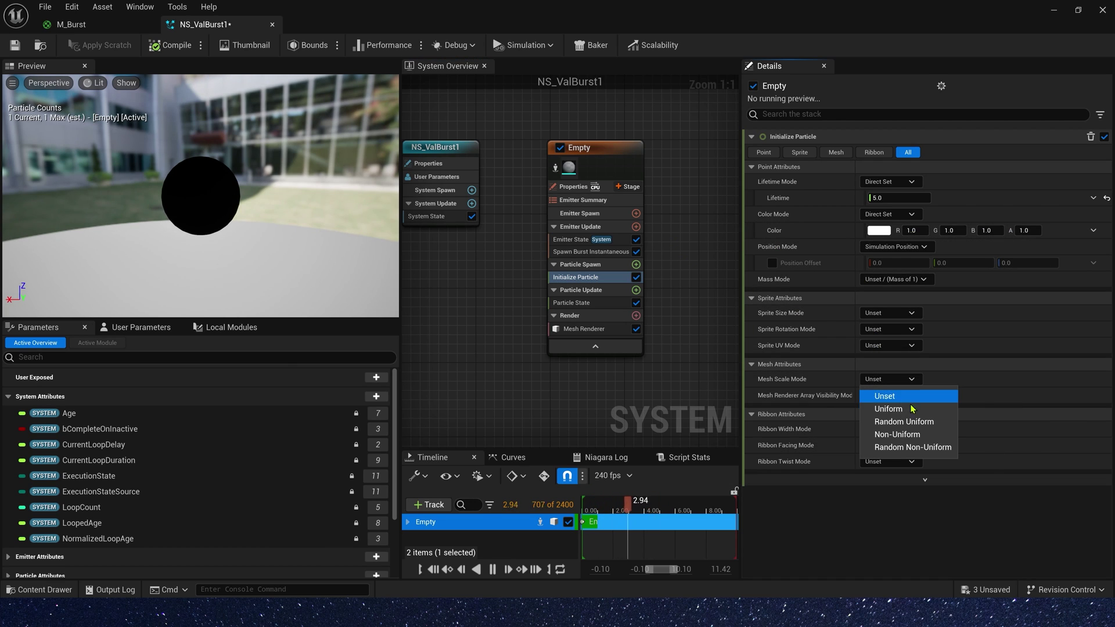
pyautogui.click(905, 414)
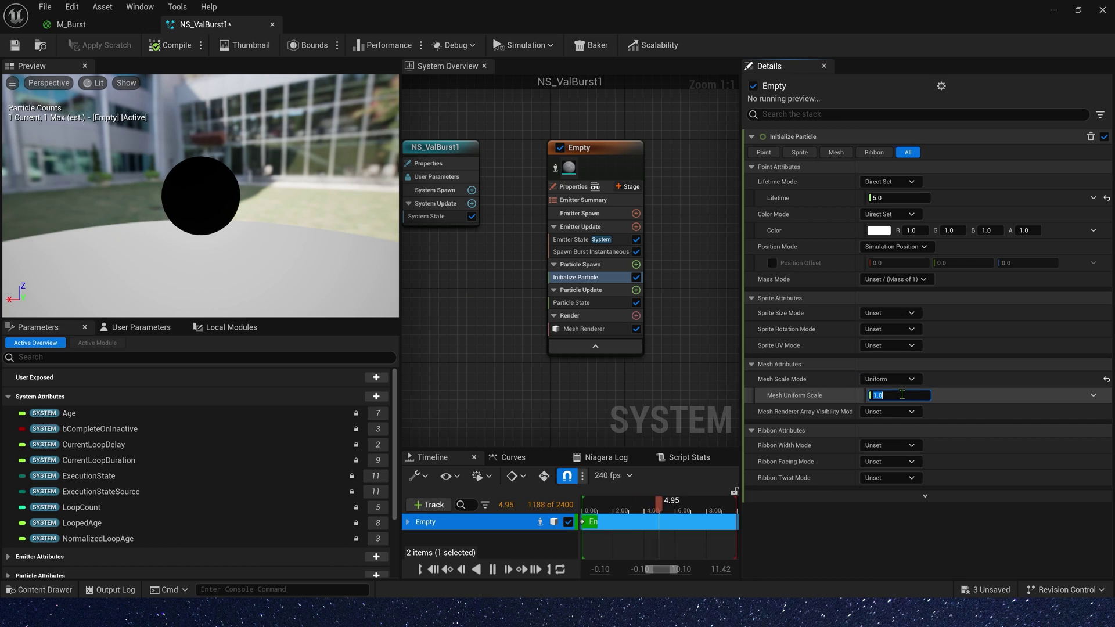
pyautogui.write('5')
pyautogui.press('Return')
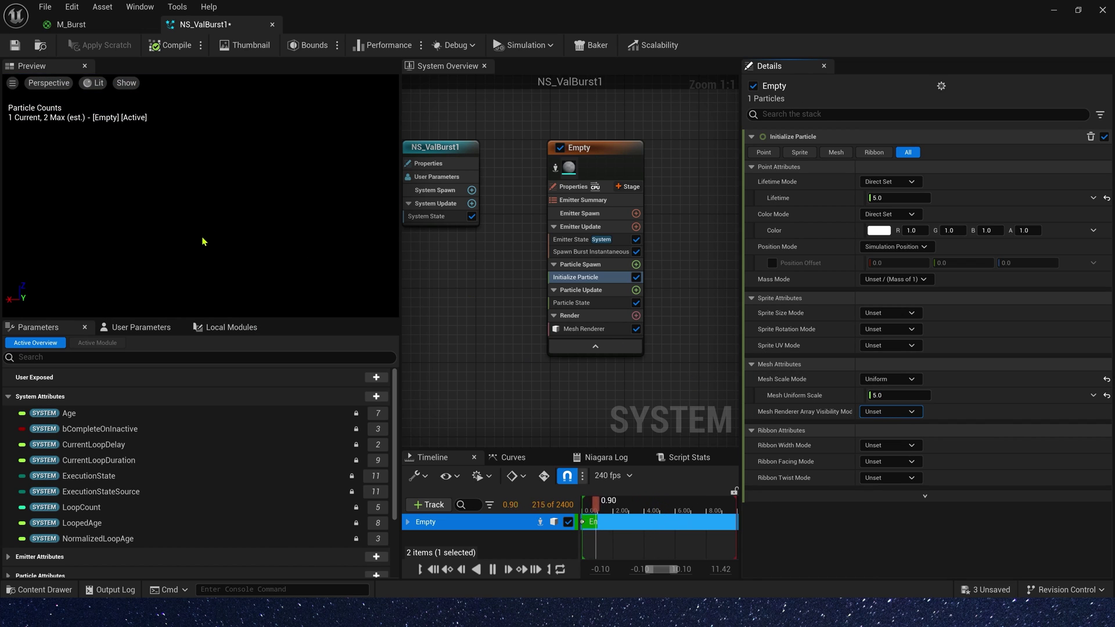
pyautogui.click(15, 47)
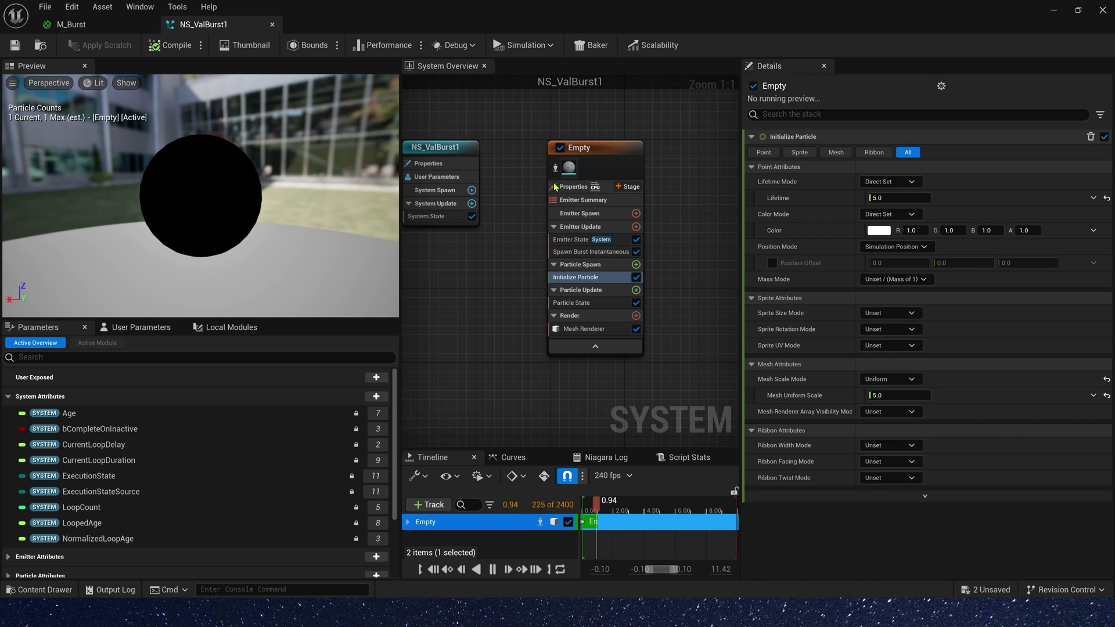
# Step: Switch to the level editor, place NS_ValBurst1 on the floor of ThirdPersonMap, and frame it in the viewport
pyautogui.click(1053, 10)
pyautogui.moveTo(276, 481); pyautogui.dragTo(469, 307)
pyautogui.press('w')
pyautogui.moveTo(468, 307); pyautogui.dragTo(232, 313, button='right')
pyautogui.press('f')
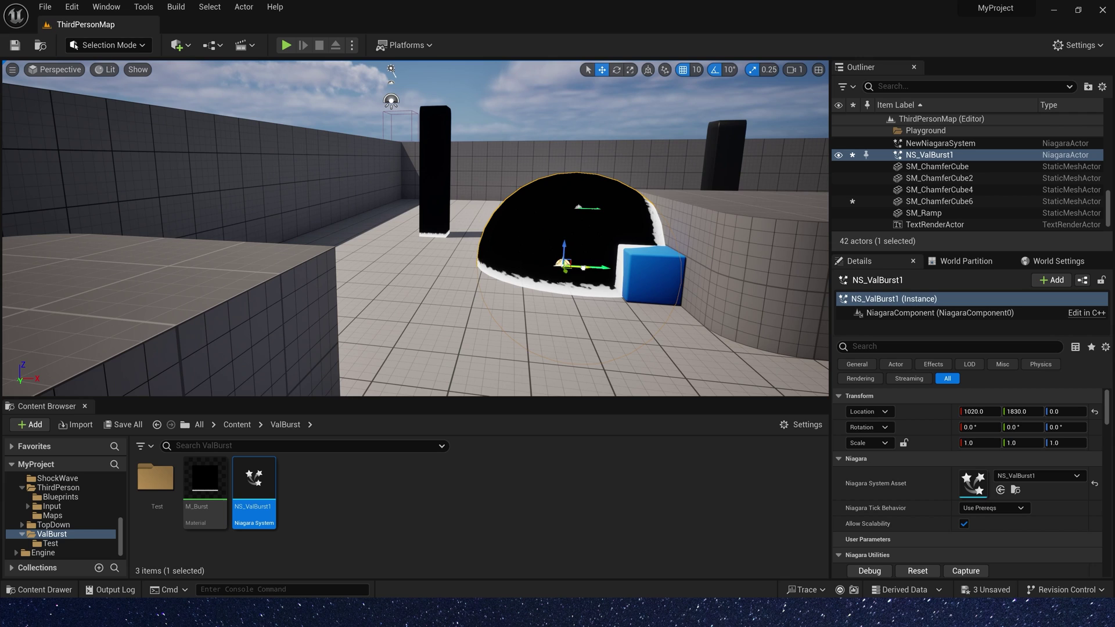
# Step: Reopen NS_ValBurst1 and add a Scale Mesh Size module to the Empty emitter's Particle Update
pyautogui.doubleClick(255, 480)
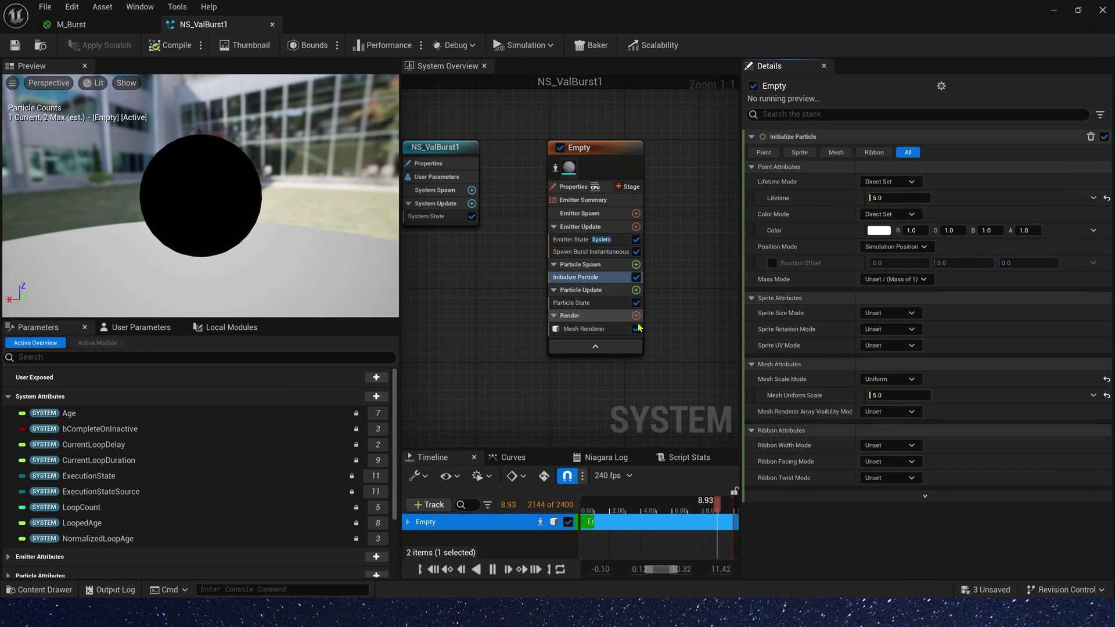
pyautogui.click(636, 290)
pyautogui.write('sc')
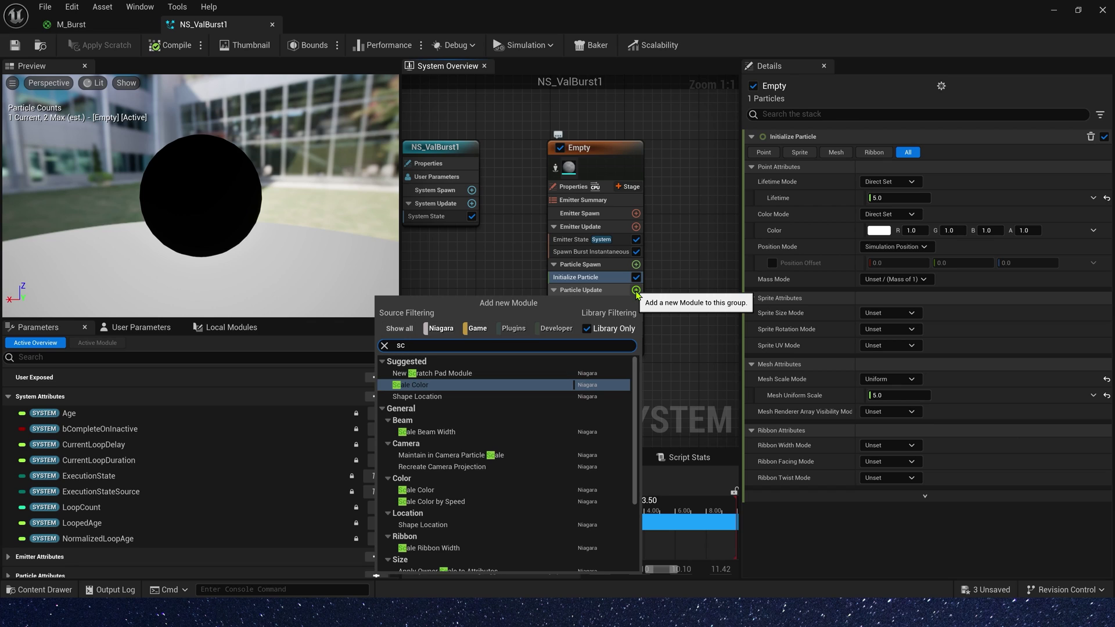
pyautogui.write('ale')
pyautogui.click(440, 528)
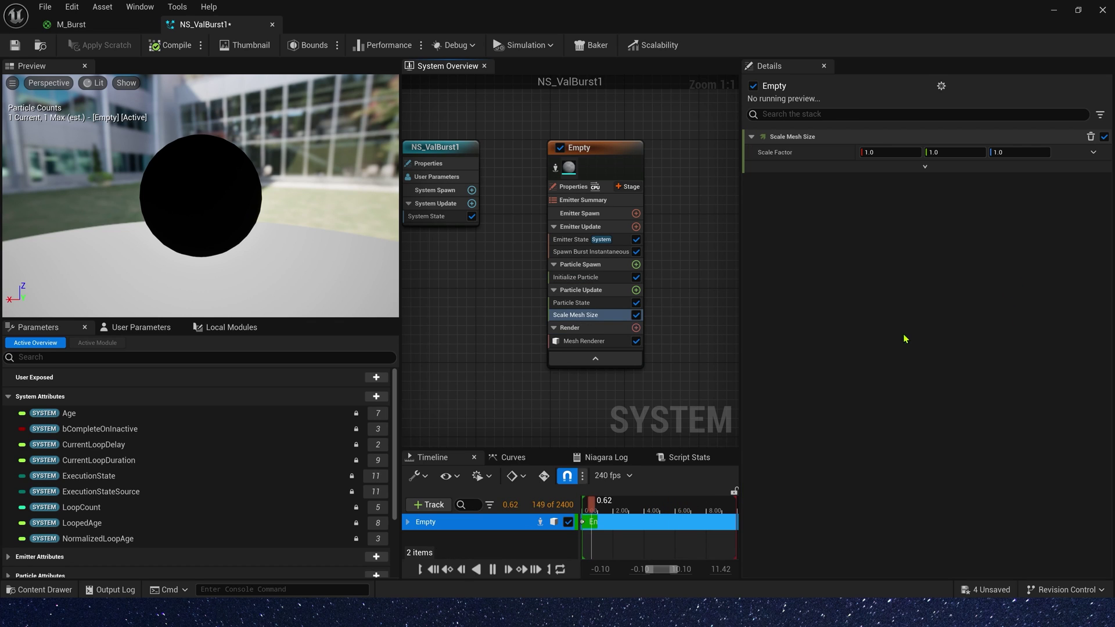
# Step: Set the Scale Factor to Vector from Float and drive its value with Float from Curve
pyautogui.click(1093, 154)
pyautogui.write('fl')
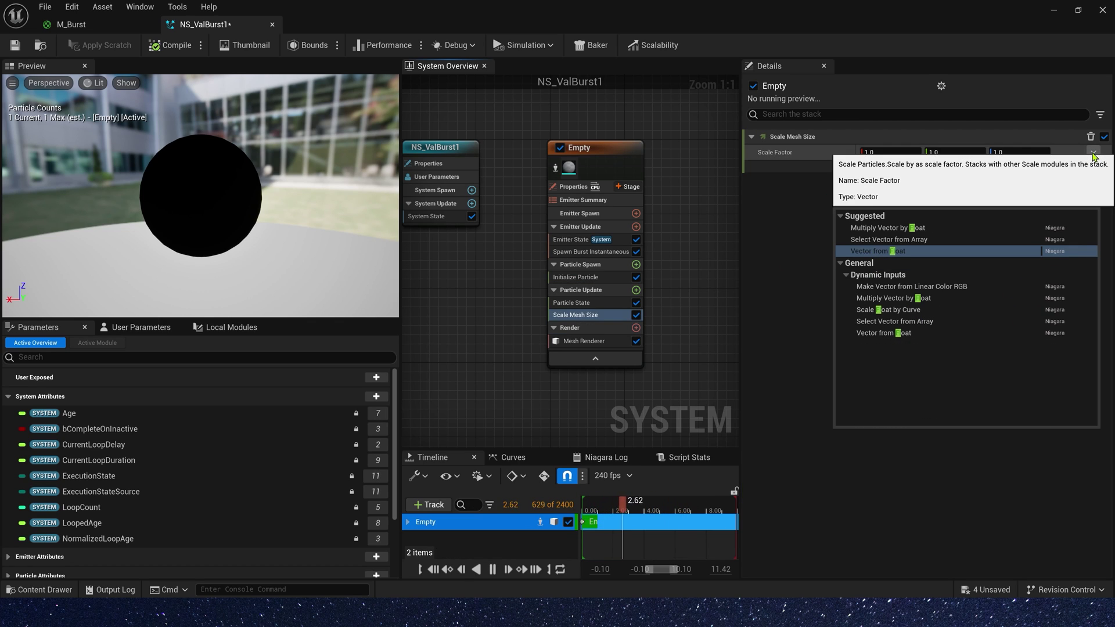
pyautogui.click(894, 251)
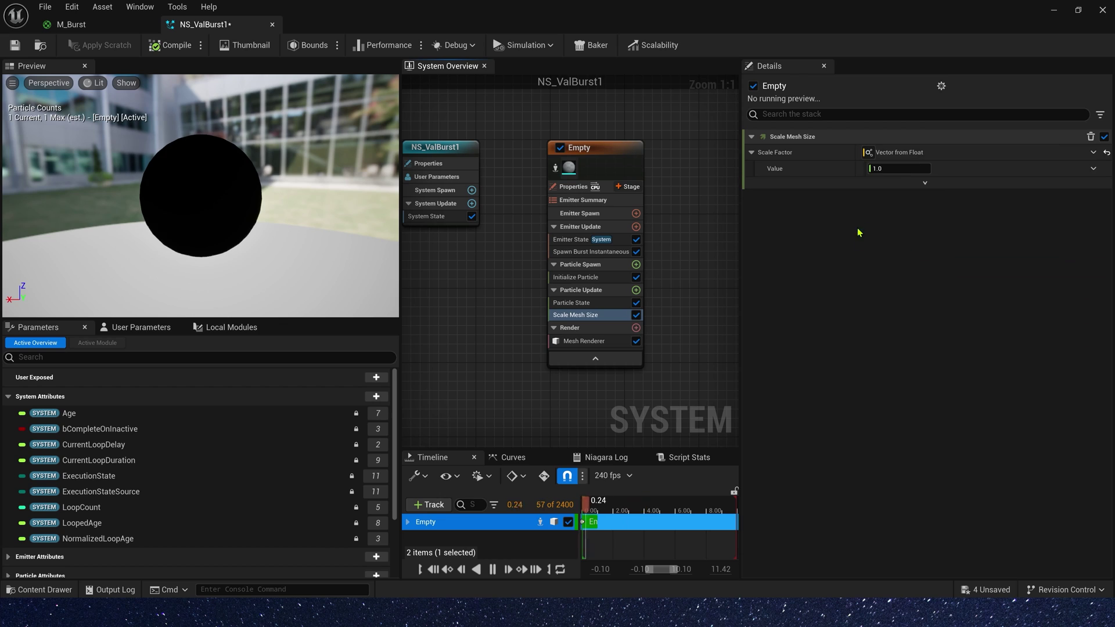
pyautogui.click(1094, 169)
pyautogui.write('curve')
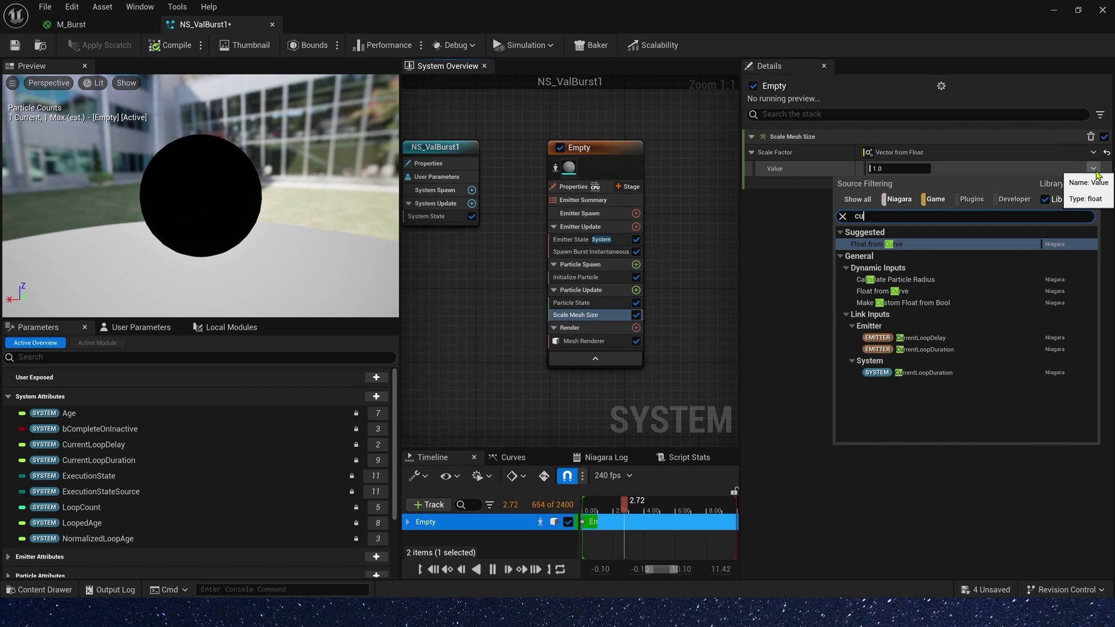
pyautogui.press('Return')
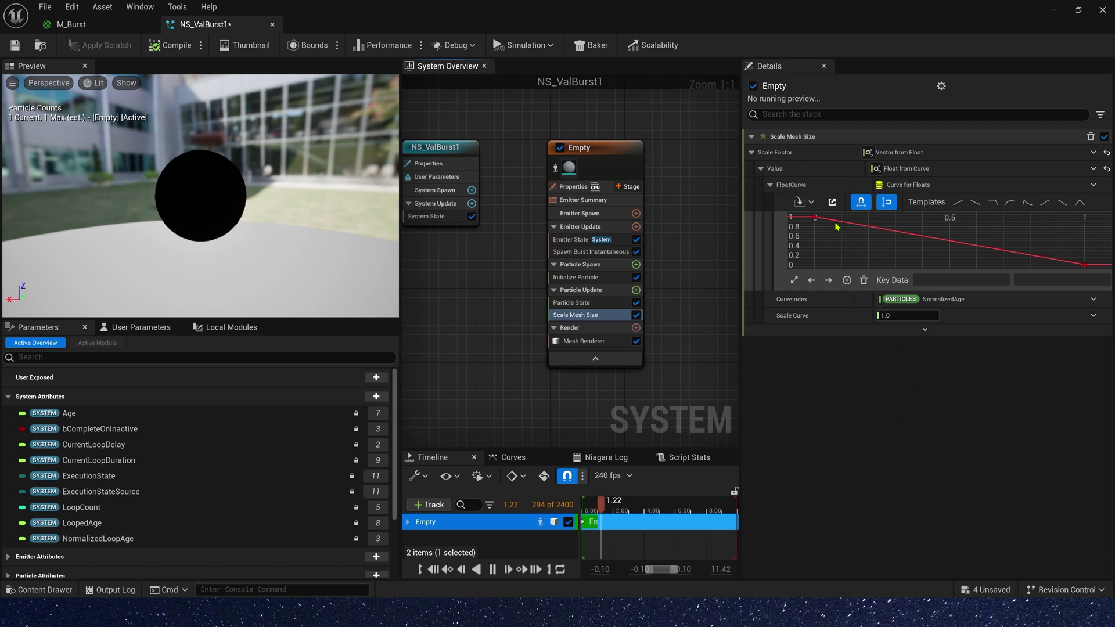
# Step: Set the float curve's first key value to 0 and add a key at 0.5 with value 1
pyautogui.click(815, 217)
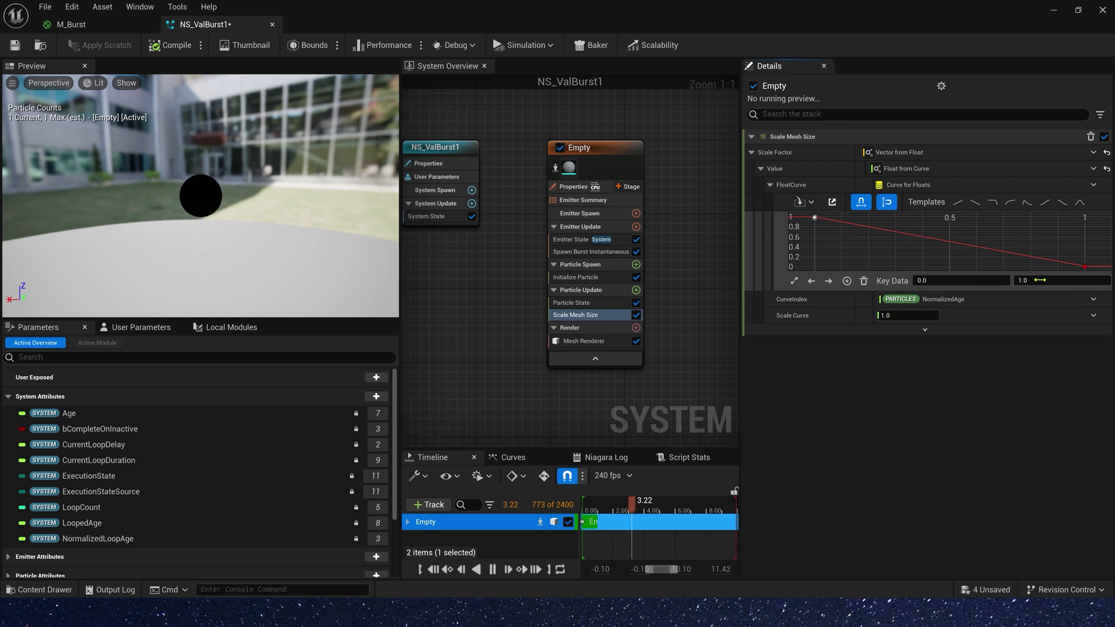
pyautogui.write('0')
pyautogui.press('Return')
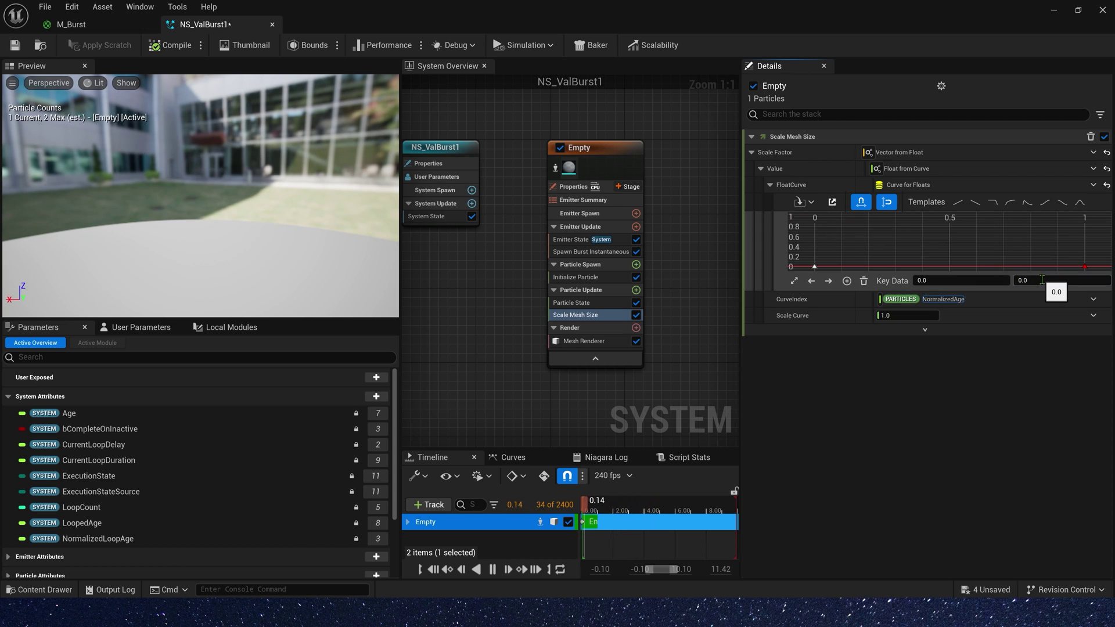
pyautogui.middleClick(927, 244)
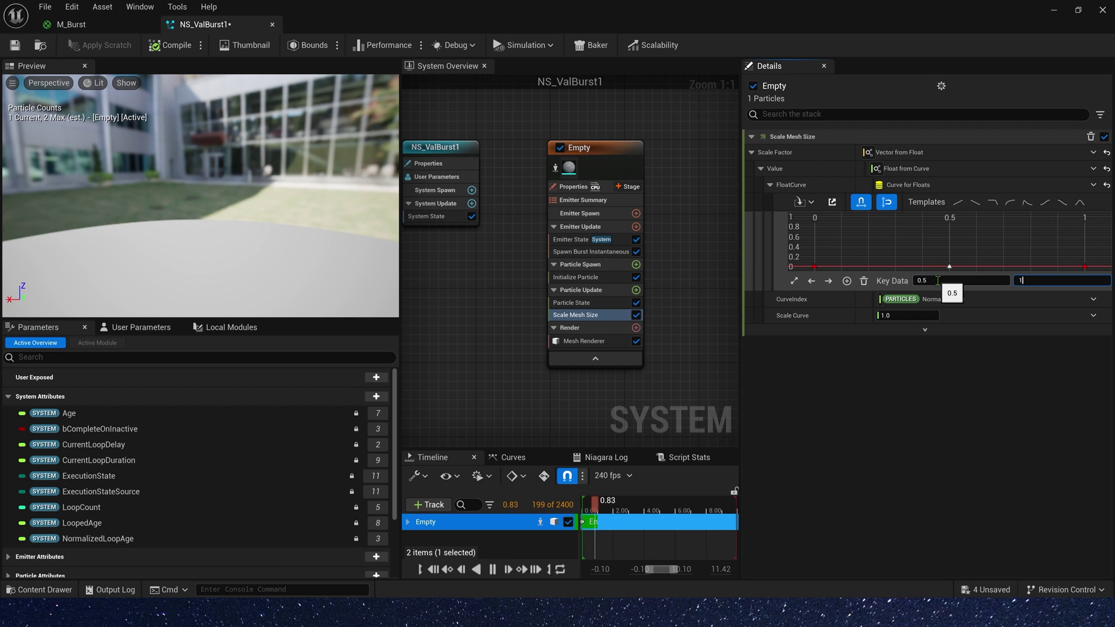
pyautogui.press('Return')
pyautogui.press('Return')
# Step: Add another float curve key at 0.8 with value 1 and select the end key
pyautogui.middleClick(1011, 237)
pyautogui.click(979, 281)
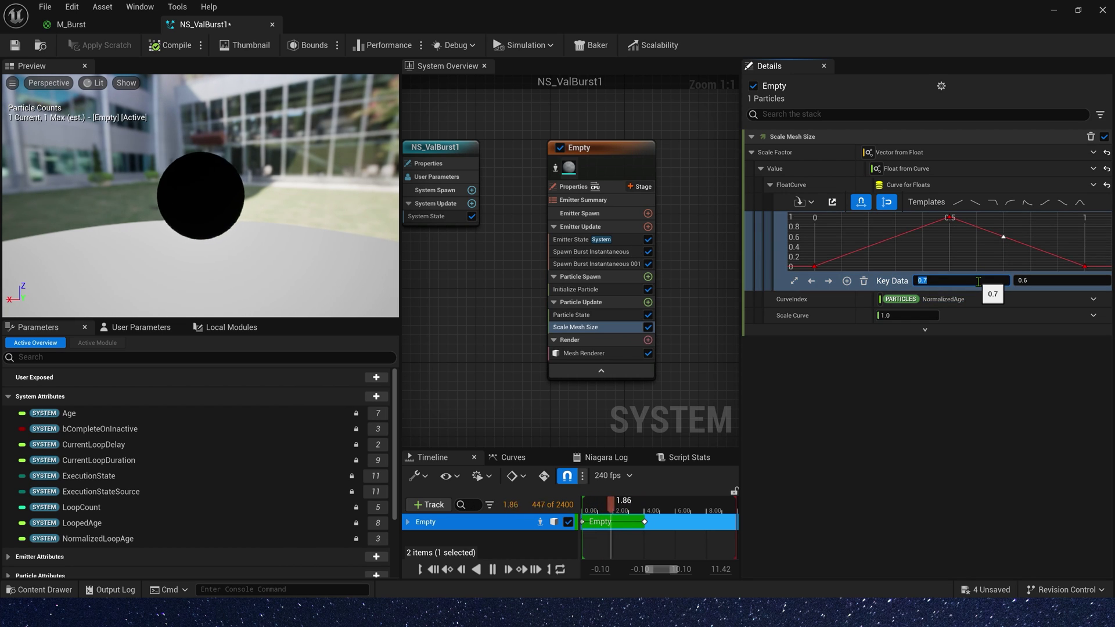
pyautogui.write('0.8')
pyautogui.press('Tab')
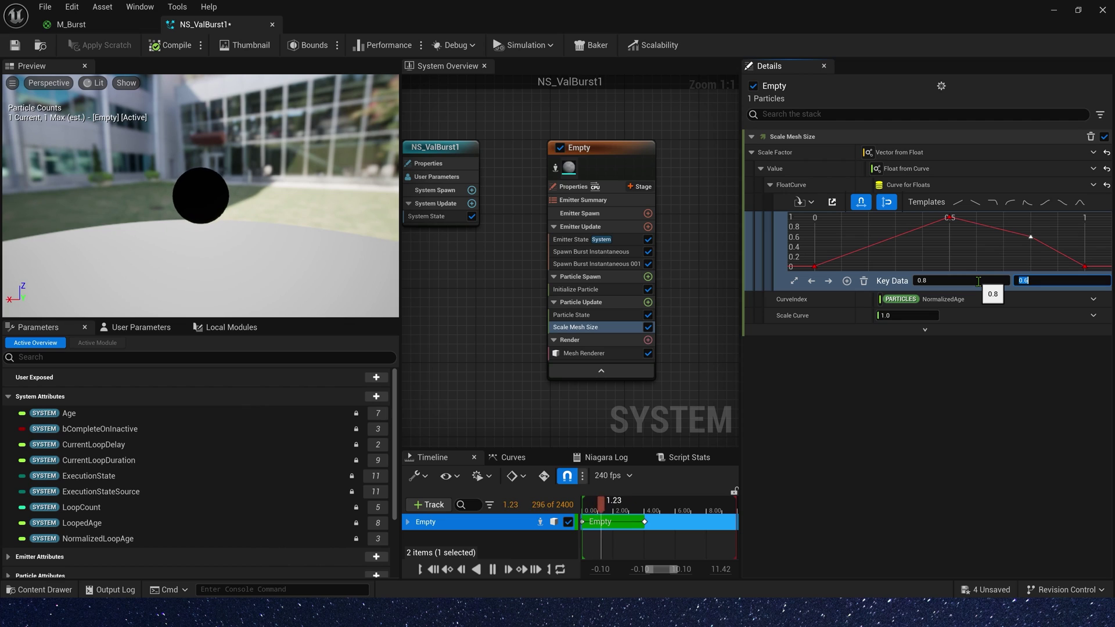
pyautogui.write('1')
pyautogui.press('Return')
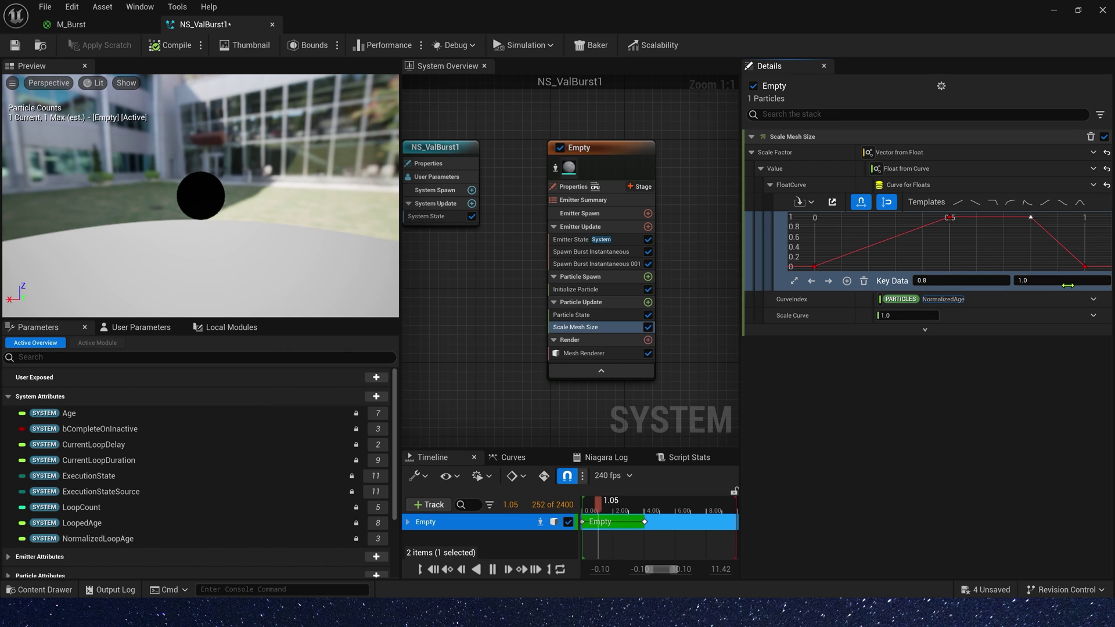
pyautogui.click(1085, 266)
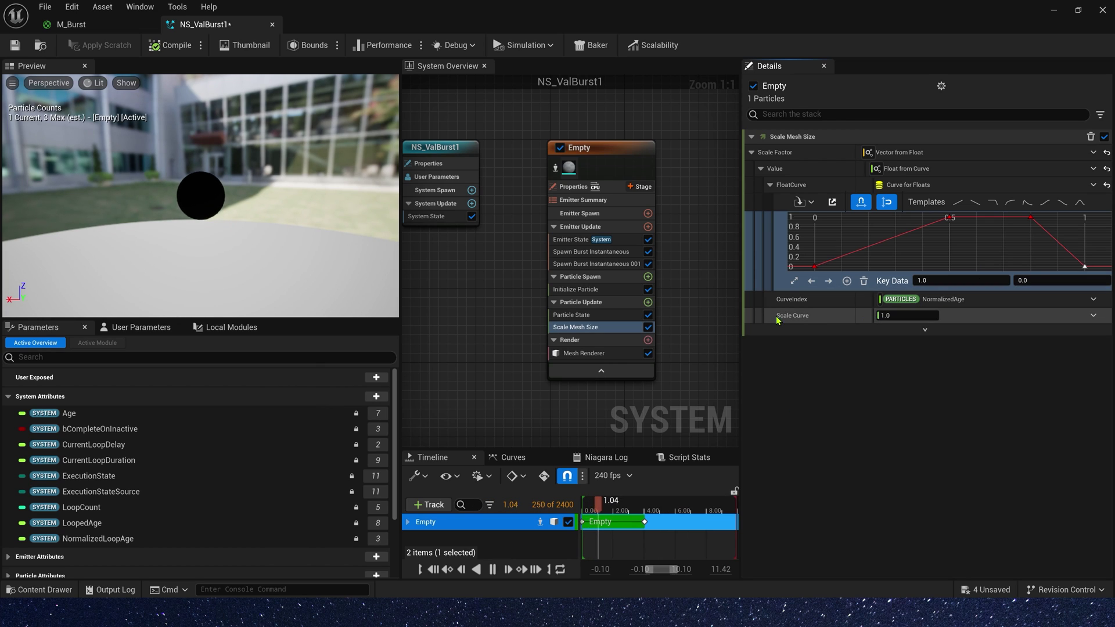
# Step: Set the Scale Curve multiplier of the Scale Mesh Size module to 8
pyautogui.click(913, 315)
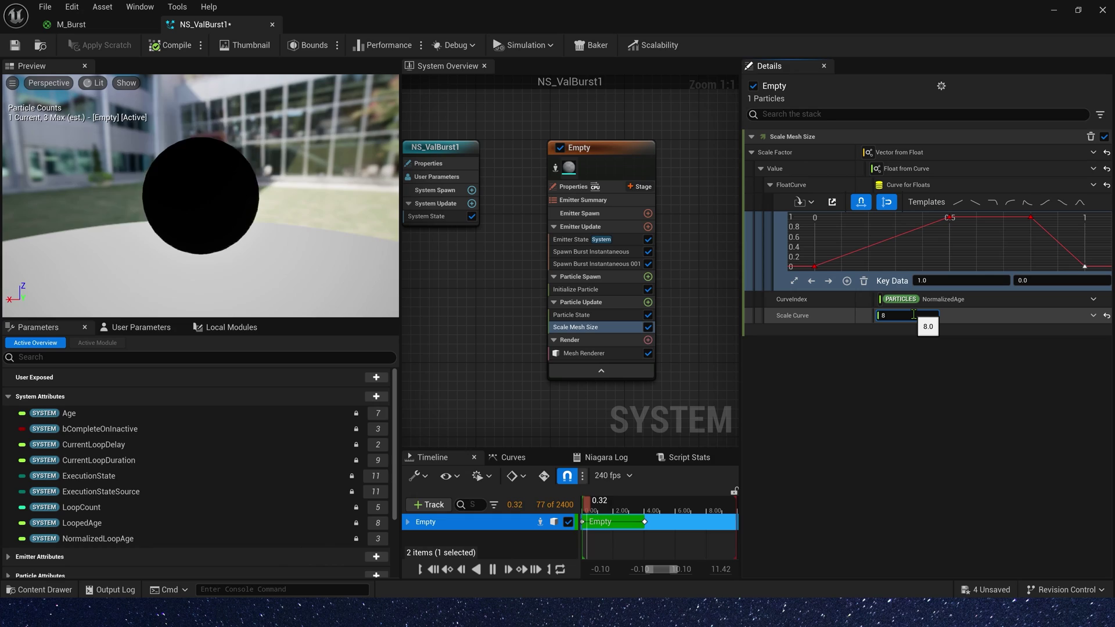
pyautogui.write('8')
pyautogui.press('Return')
# Step: Move the Niagara editor window aside and examine the enlarged burst in the level viewport
pyautogui.moveTo(842, 8); pyautogui.dragTo(477, 503)
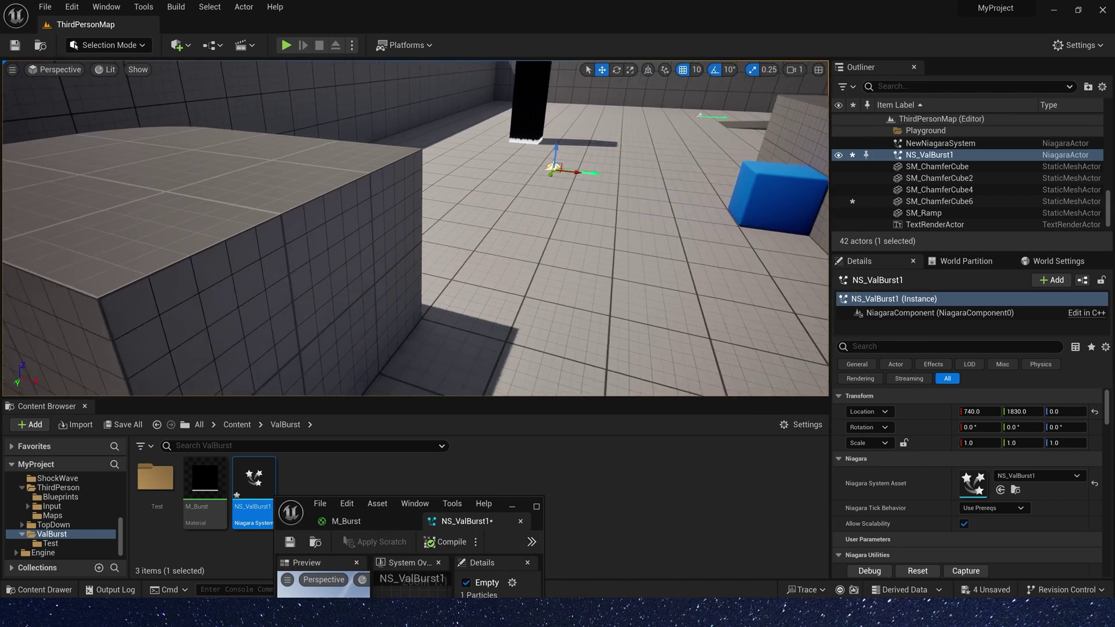
pyautogui.press('s')
pyautogui.moveTo(415, 228)
pyautogui.mouseDown(button='right')
pyautogui.moveTo(456, 228)
pyautogui.moveTo(415, 228)
pyautogui.moveTo(406, 215)
pyautogui.moveTo(398, 228)
pyautogui.mouseUp(button='right')
pyautogui.press('w')
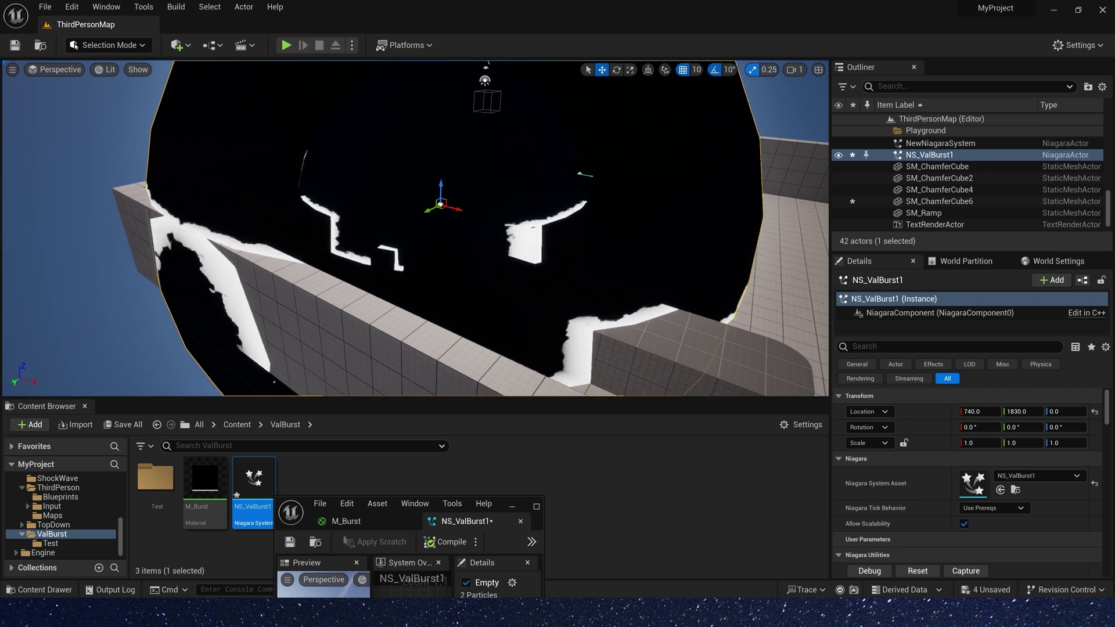
# Step: Maximize the Niagara editor again and delete the duplicate Spawn Burst Instantaneous 001 module from the Empty emitter
pyautogui.click(537, 506)
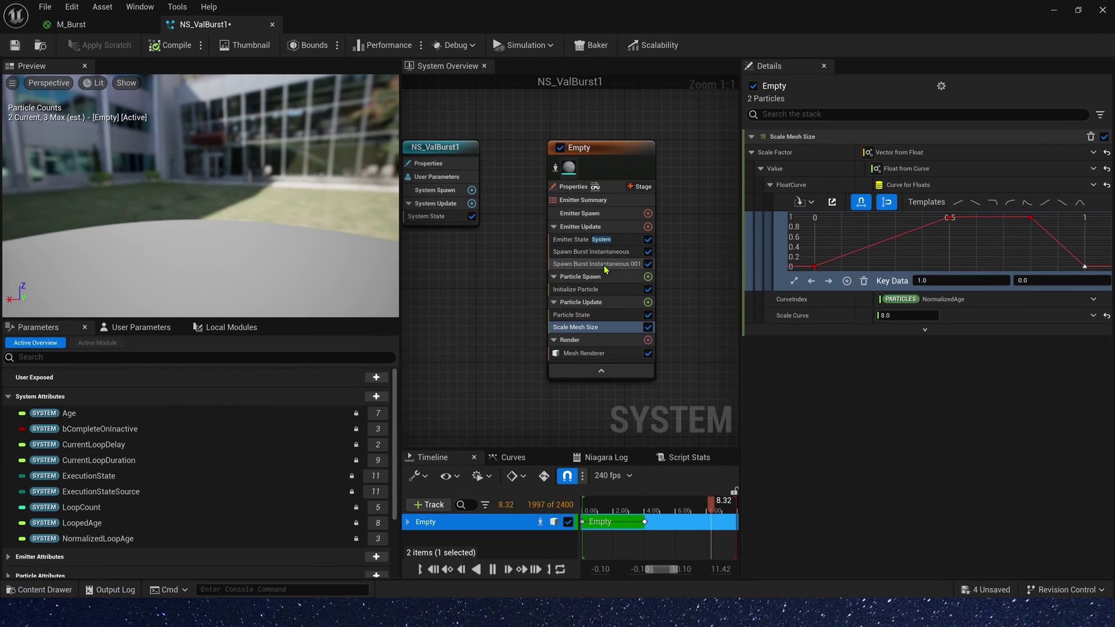
pyautogui.click(601, 265)
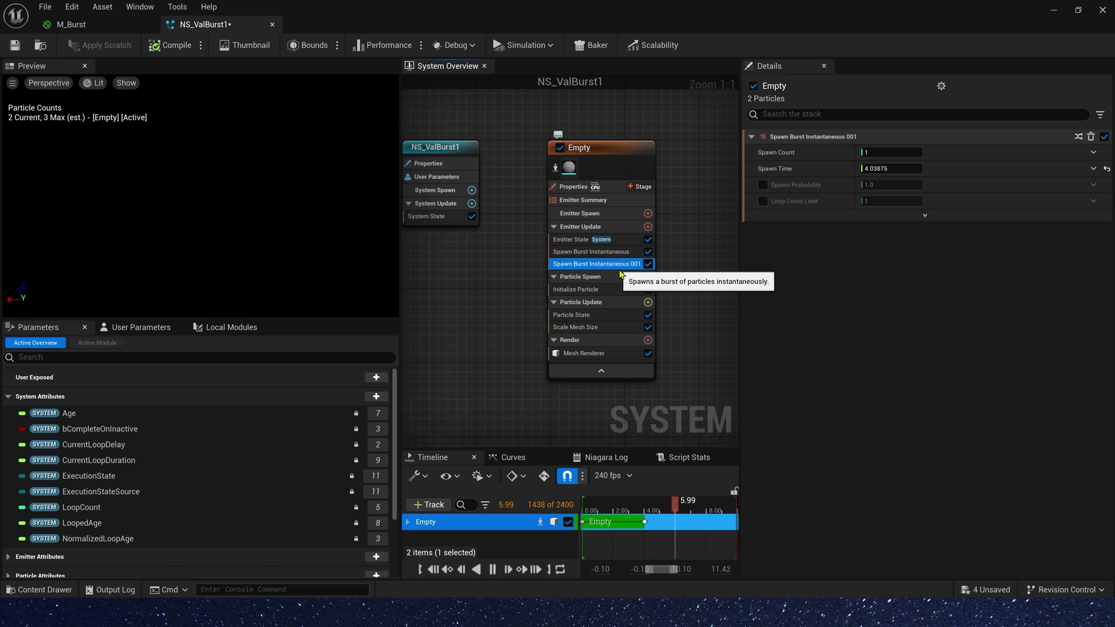
pyautogui.press('Delete')
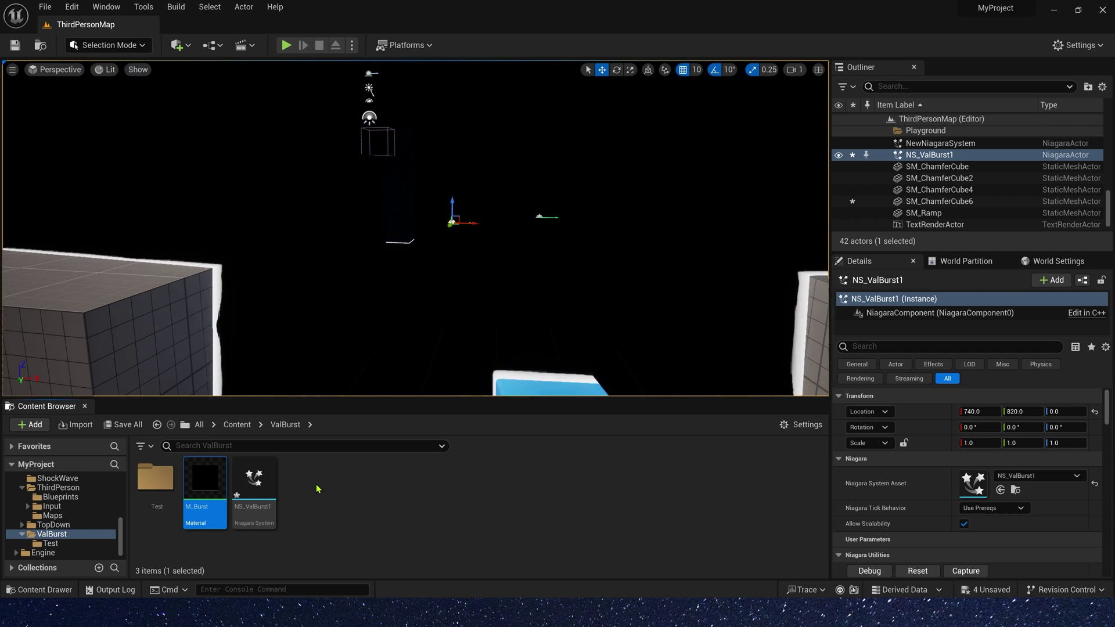
# Step: Create a material named M_BurstGlow in the ValBurst folder, open it, and make it Translucent and Unlit
pyautogui.rightClick(317, 489)
pyautogui.click(402, 196)
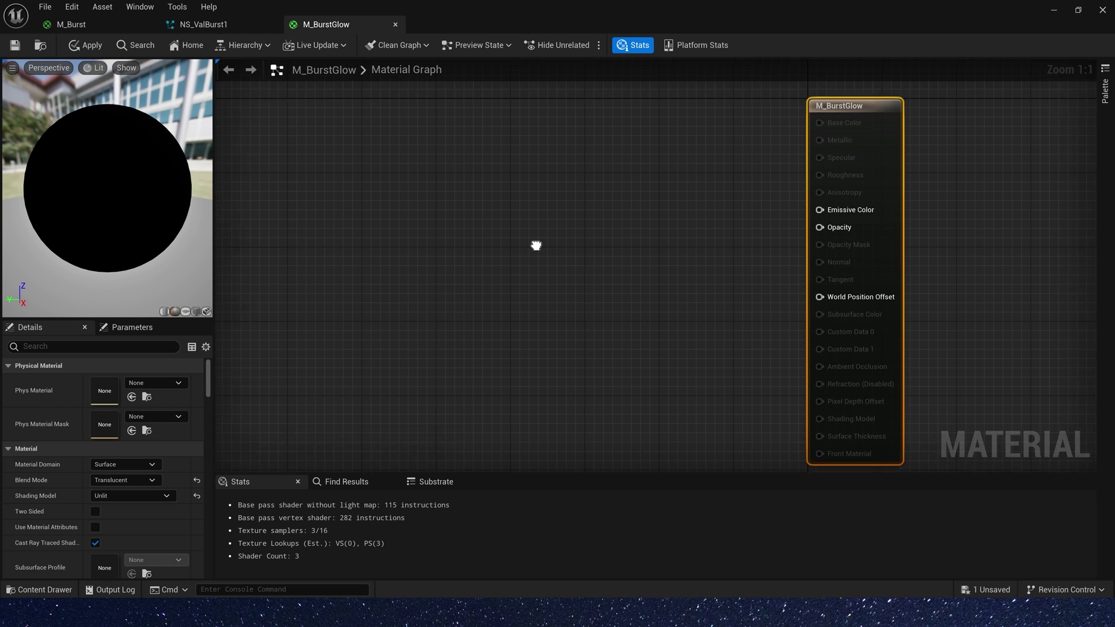
pyautogui.moveTo(536, 246); pyautogui.dragTo(520, 251, button='right')
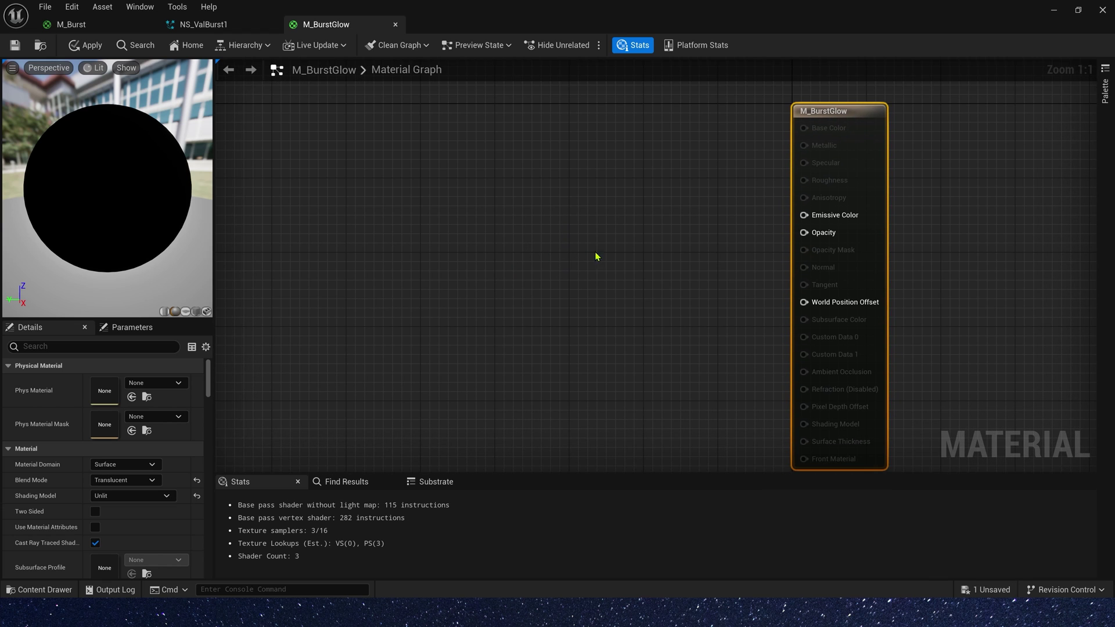
# Step: Add a Texture Sample node to the graph and assign it the T_WaterCaustics texture
pyautogui.click(552, 224)
pyautogui.click(155, 475)
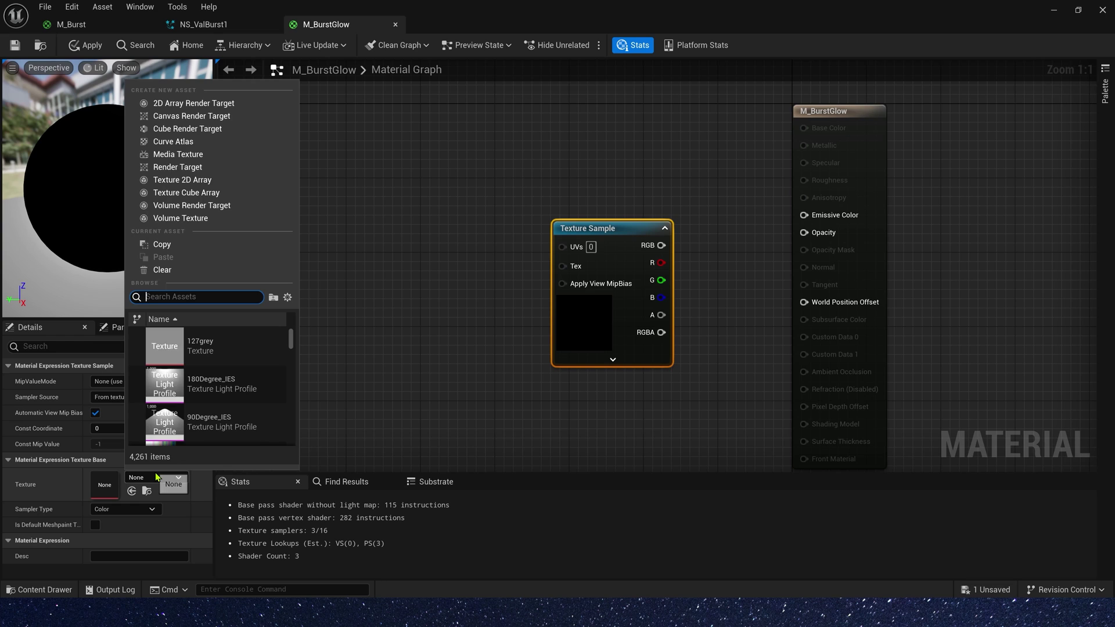
pyautogui.write('water')
pyautogui.scroll(-5, 212, 441)
pyautogui.write('c')
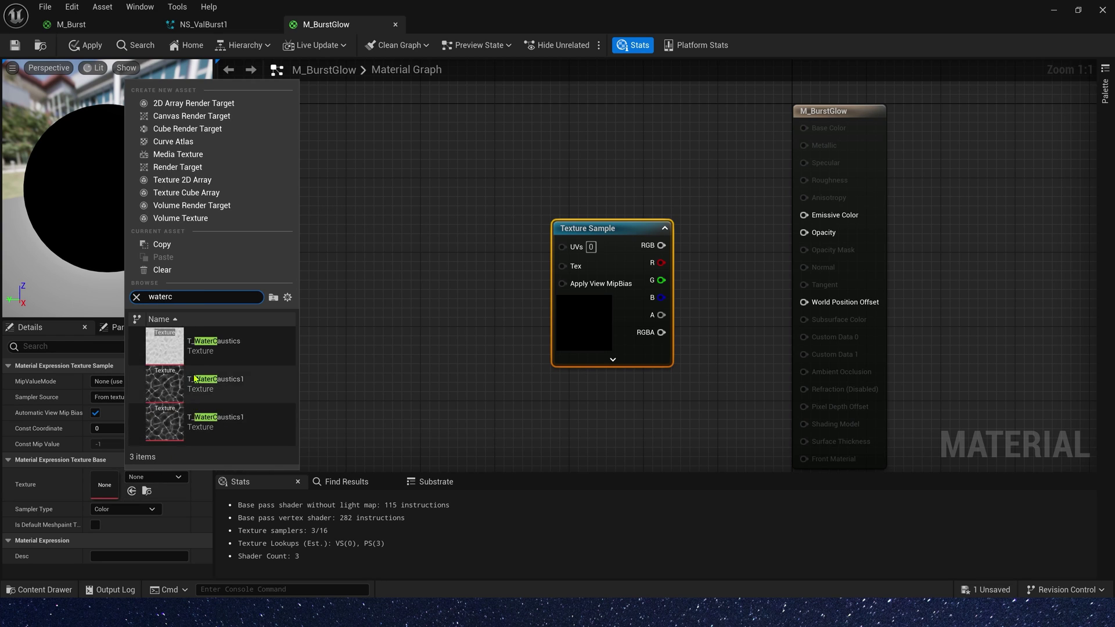
pyautogui.click(227, 347)
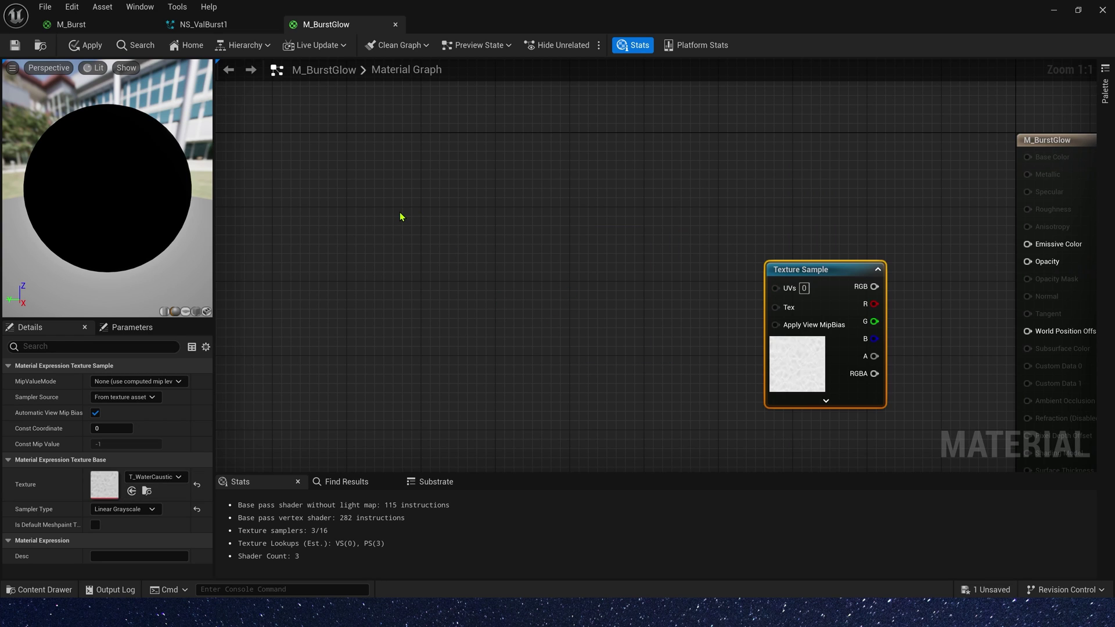
# Step: Add a TexCoord node and feed it into input A of a new Multiply node
pyautogui.click(400, 217)
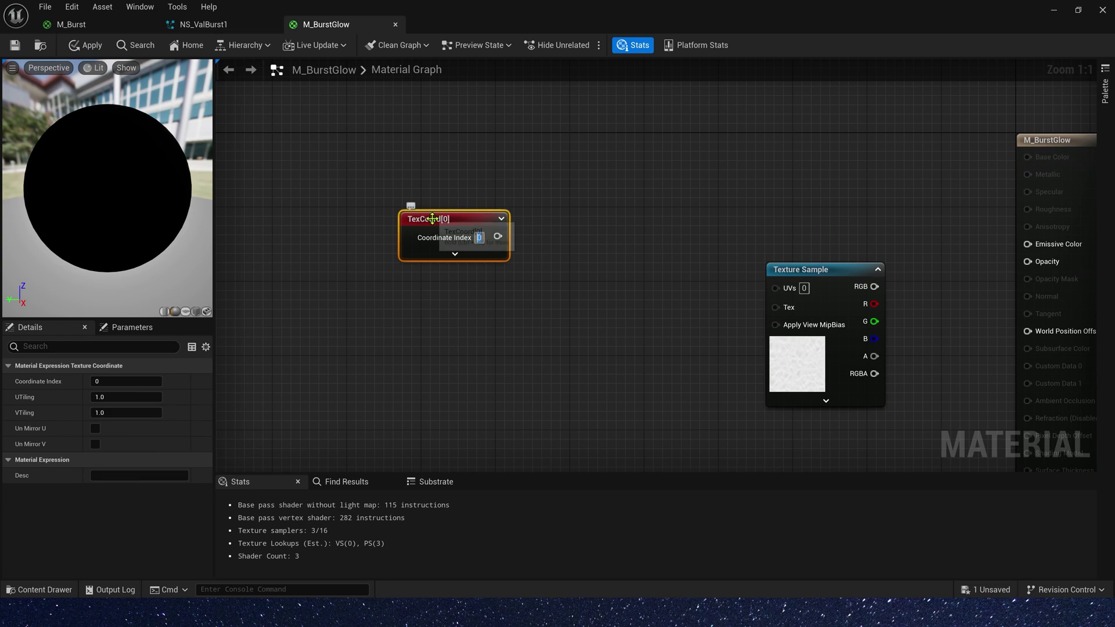
pyautogui.moveTo(432, 218); pyautogui.dragTo(422, 212)
pyautogui.click(509, 232)
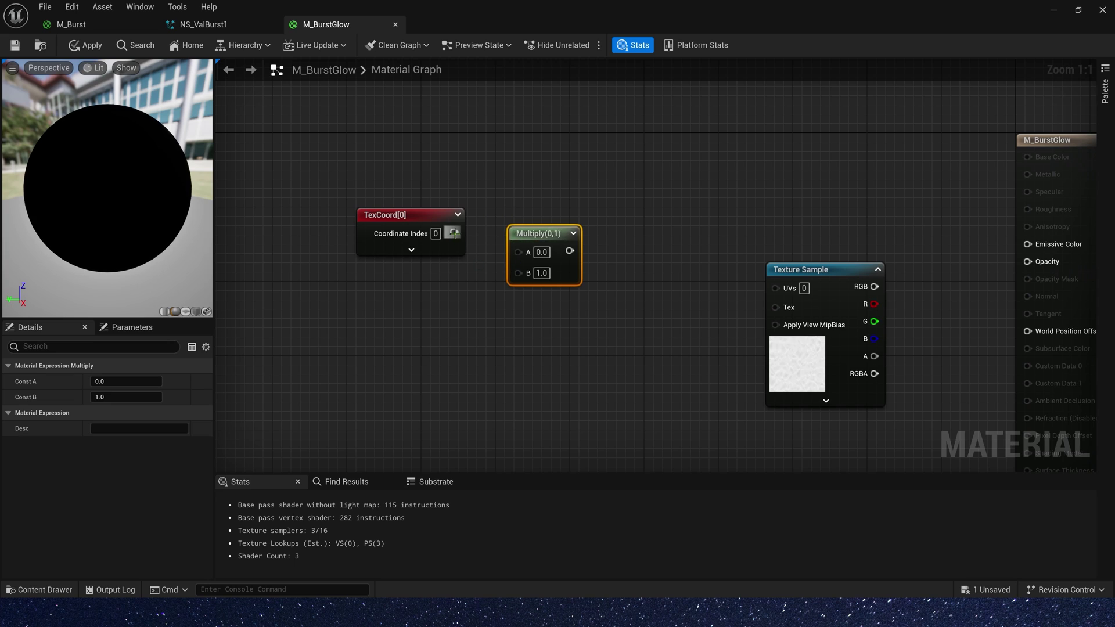
# Step: Create a vector parameter named Tiling, append its R and G channels, and connect the result to the Multiply node's B input
pyautogui.click(388, 319)
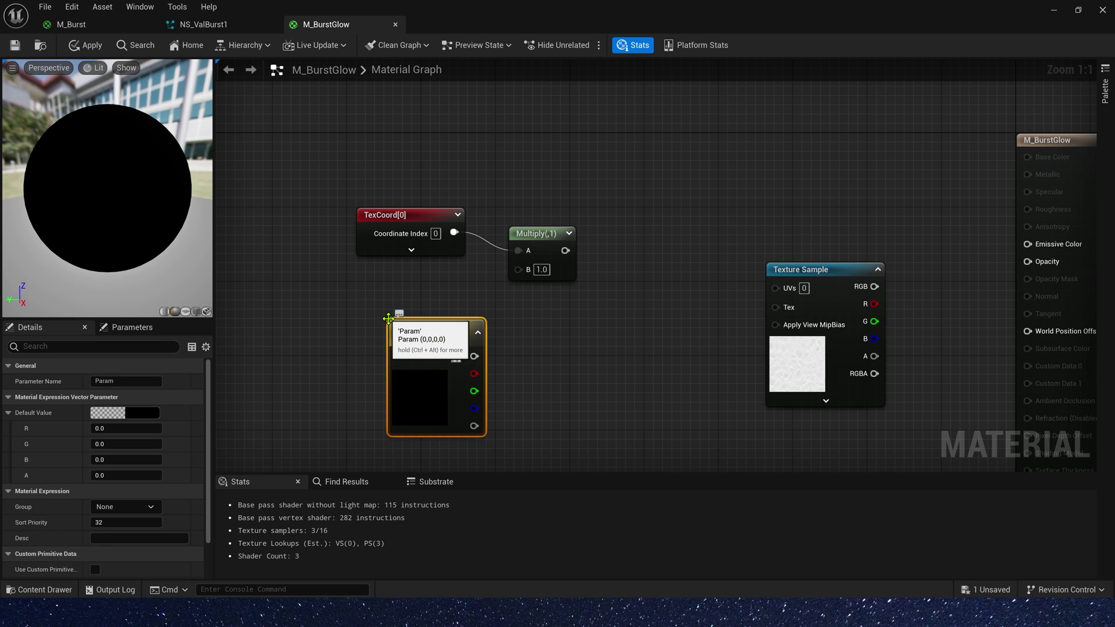
pyautogui.press('Return')
pyautogui.moveTo(432, 390); pyautogui.dragTo(337, 390)
pyautogui.write('app')
pyautogui.moveTo(377, 369); pyautogui.dragTo(461, 354)
pyautogui.click(462, 185)
pyautogui.moveTo(473, 372); pyautogui.dragTo(518, 269)
# Step: Set the Tiling parameter's default R to 0.3 and G to 1
pyautogui.click(331, 332)
pyautogui.click(137, 428)
pyautogui.write('0.3')
pyautogui.press('Tab')
pyautogui.write('1')
pyautogui.press('Tab')
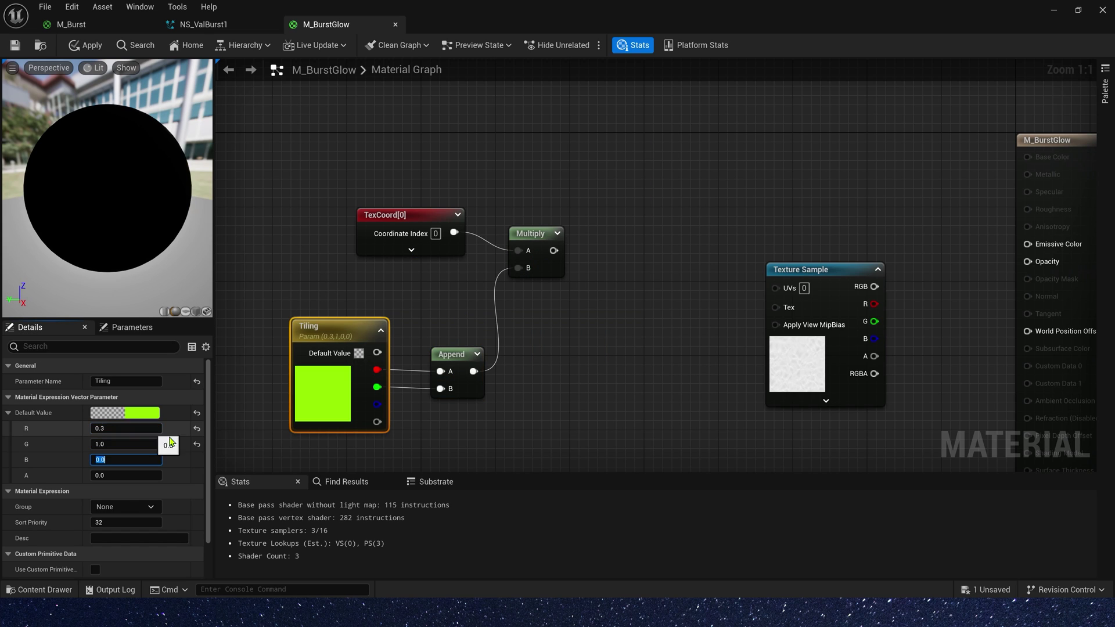
# Step: Route the tiled coordinates through a new Panner and a new Add node into the Texture Sample's UVs
pyautogui.click(551, 181)
pyautogui.moveTo(476, 195); pyautogui.dragTo(561, 203)
pyautogui.click(724, 175)
pyautogui.moveTo(660, 195); pyautogui.dragTo(733, 198)
pyautogui.moveTo(813, 270); pyautogui.dragTo(878, 168)
pyautogui.moveTo(779, 198); pyautogui.dragTo(842, 189)
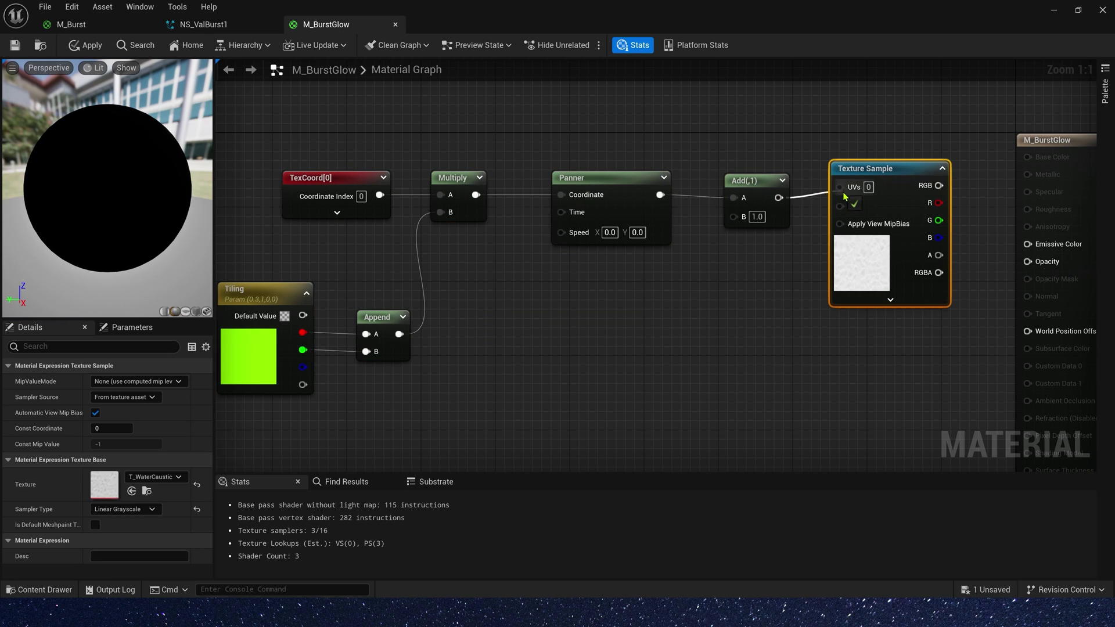
# Step: Create a vector parameter named Speed and connect its R and G channels through a duplicated Append node to the Panner's Speed input
pyautogui.press('v')
pyautogui.click(502, 320)
pyautogui.write('Speed')
pyautogui.click(381, 343)
pyautogui.hotkey('ctrl', 'd')
pyautogui.moveTo(588, 365); pyautogui.dragTo(635, 370)
pyautogui.moveTo(668, 352); pyautogui.dragTo(561, 233)
# Step: Set the Speed parameter's default R to 0.2 and reposition it with its Append node beneath the Panner
pyautogui.click(115, 429)
pyautogui.write('0.2')
pyautogui.moveTo(704, 294); pyautogui.dragTo(588, 372)
pyautogui.moveTo(555, 331); pyautogui.dragTo(521, 317)
pyautogui.click(719, 251)
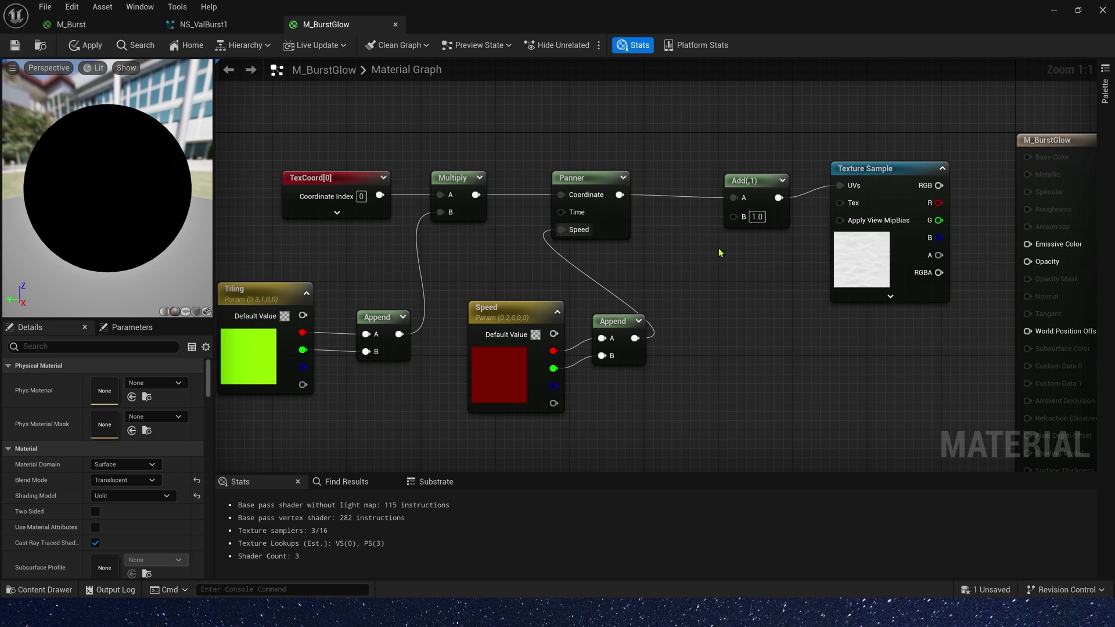
# Step: Add a second Texture Sample using the water normal texture and pass its RGB output through an R G Component Mask
pyautogui.moveTo(697, 436); pyautogui.dragTo(643, 259, button='right')
pyautogui.press('t')
pyautogui.click(561, 289)
pyautogui.click(174, 477)
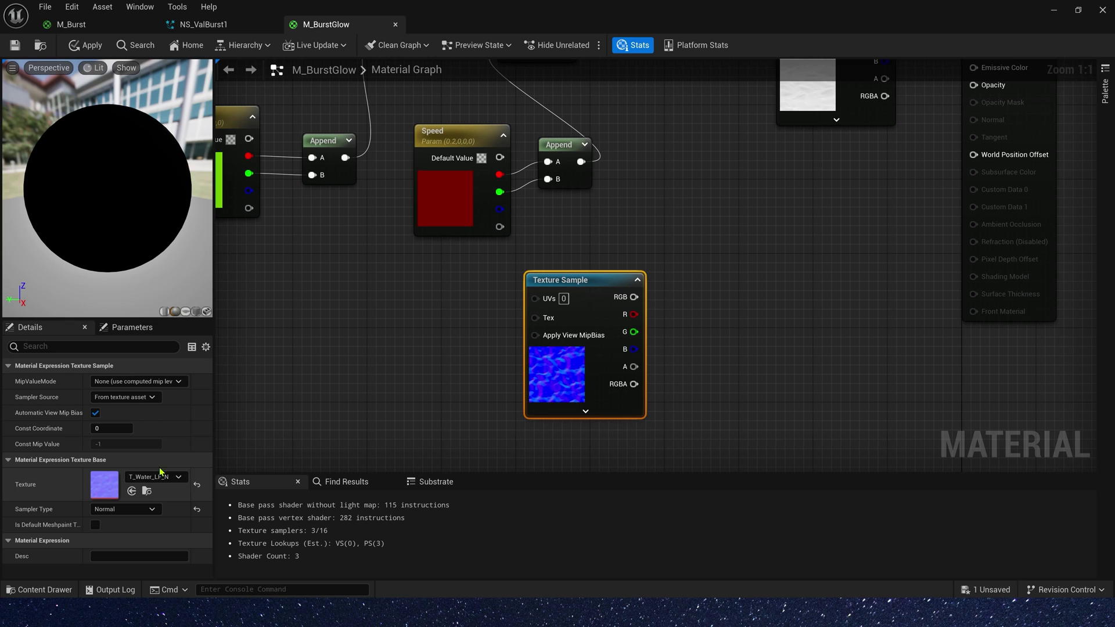
pyautogui.moveTo(634, 297); pyautogui.dragTo(671, 295)
pyautogui.write('com')
pyautogui.press('Return')
pyautogui.moveTo(725, 244); pyautogui.dragTo(536, 351)
# Step: Multiply the masked normal texture by 0.1 and connect it to input B of the Add node
pyautogui.moveTo(787, 267); pyautogui.dragTo(576, 348, button='right')
pyautogui.click(576, 347)
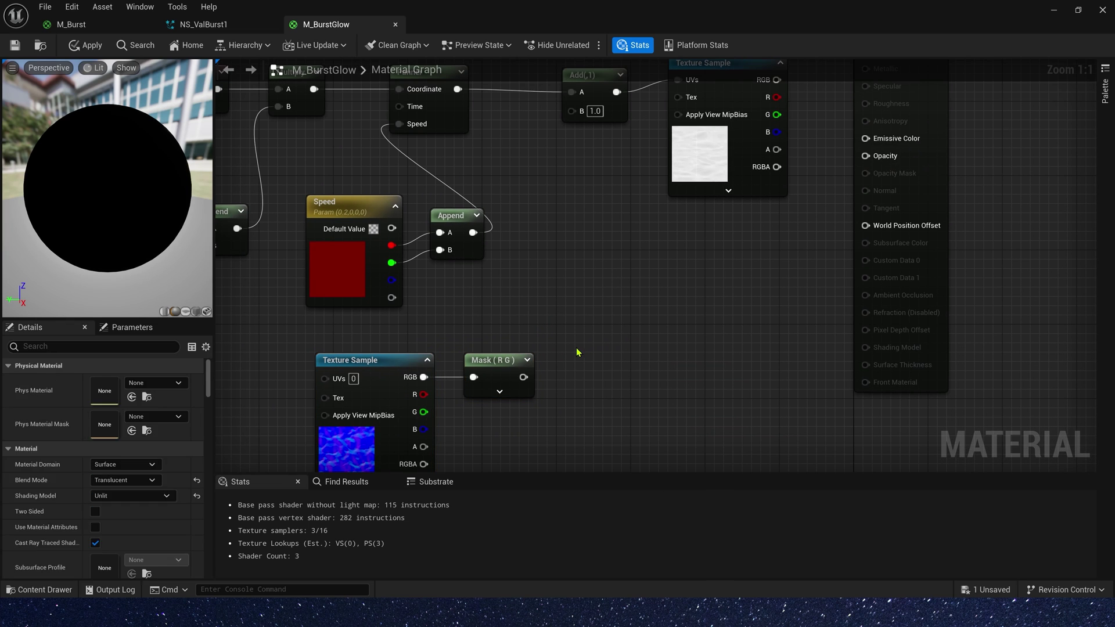
pyautogui.press('m')
pyautogui.click(575, 348)
pyautogui.click(606, 391)
pyautogui.moveTo(523, 376); pyautogui.dragTo(572, 111)
pyautogui.click(700, 153)
# Step: Duplicate the TexCoord, Tiling, Speed and Panner chain and connect the copied Panner to the normal texture's UVs
pyautogui.moveTo(393, 363); pyautogui.dragTo(769, 404, button='right')
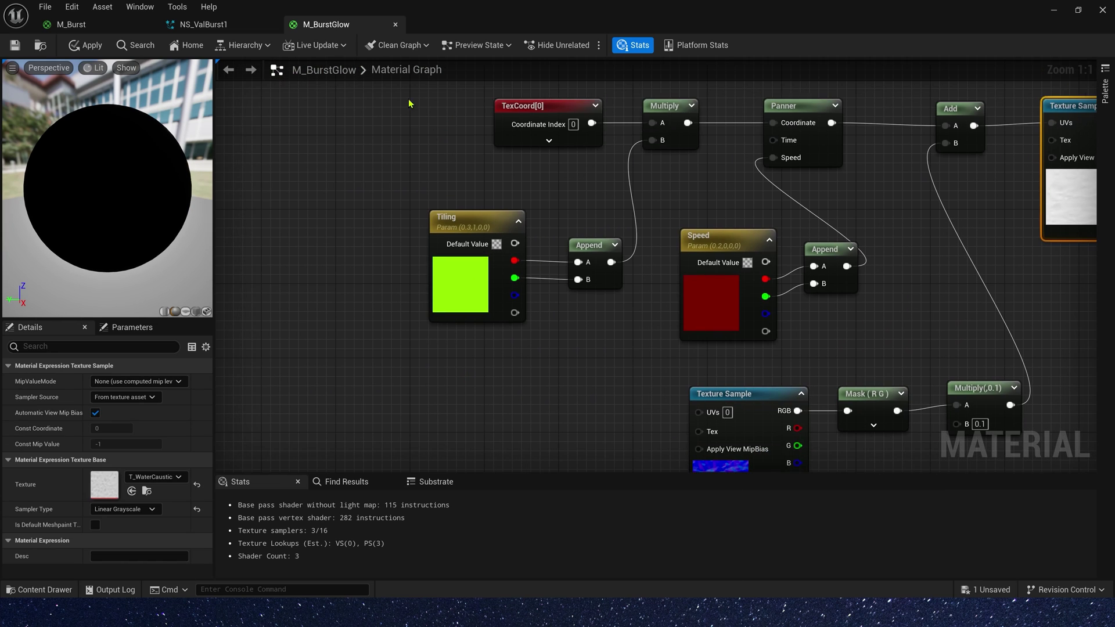
pyautogui.moveTo(408, 102); pyautogui.dragTo(853, 354)
pyautogui.moveTo(326, 386); pyautogui.dragTo(443, 254, button='right')
pyautogui.hotkey('ctrl', 'd')
pyautogui.moveTo(648, 222); pyautogui.dragTo(816, 246)
pyautogui.click(742, 275)
# Step: Rewire the duplicated Append nodes to use the B and A channels of the Tiling and Speed parameters
pyautogui.moveTo(401, 424); pyautogui.dragTo(446, 373, button='right')
pyautogui.moveTo(425, 366); pyautogui.dragTo(488, 350)
pyautogui.moveTo(676, 385); pyautogui.dragTo(721, 333)
pyautogui.moveTo(633, 308); pyautogui.dragTo(624, 280)
pyautogui.moveTo(667, 374); pyautogui.dragTo(722, 351)
# Step: Set the Tiling parameter's B and A defaults to 1 and the Speed parameter's A default to 0.15
pyautogui.click(130, 460)
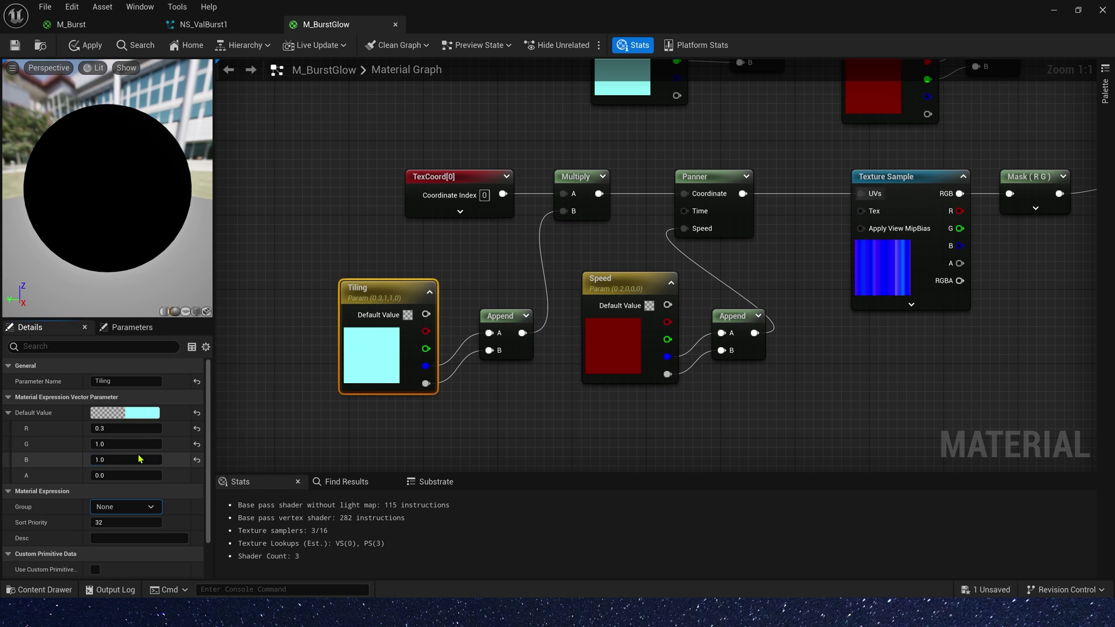
pyautogui.click(129, 476)
pyautogui.write('0.15')
pyautogui.press('Return')
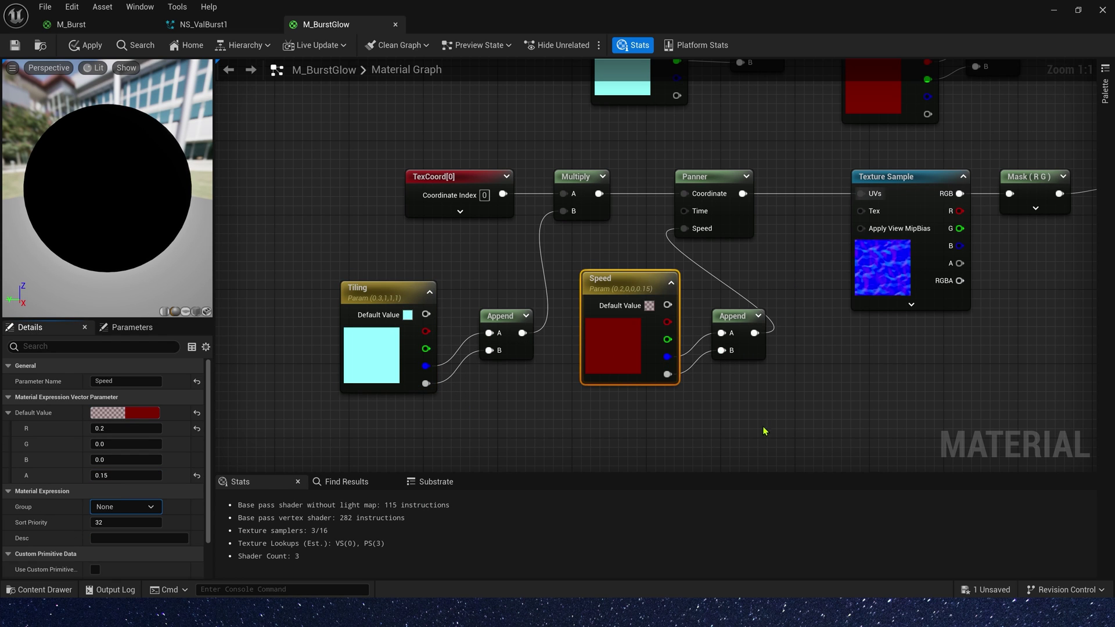
# Step: Tidy the placement of the nodes in the two panner chains
pyautogui.scroll(-4, 366, 391)
pyautogui.moveTo(325, 260); pyautogui.dragTo(793, 414)
pyautogui.scroll(1, 626, 389)
pyautogui.scroll(3, 457, 297)
pyautogui.click(754, 323)
pyautogui.scroll(-2, 587, 250)
pyautogui.click(832, 102)
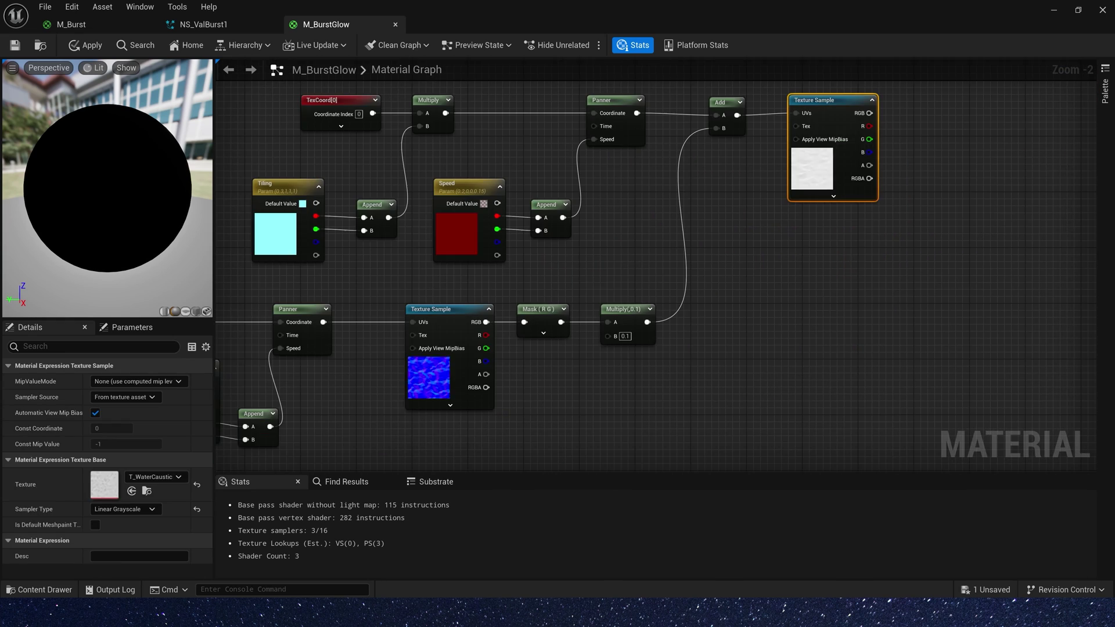
# Step: Feed the caustics texture's R channel into a new Power node with exponent 15 and preview that node
pyautogui.scroll(2, 832, 101)
pyautogui.click(642, 182)
pyautogui.moveTo(499, 197); pyautogui.dragTo(653, 207)
pyautogui.moveTo(672, 199); pyautogui.dragTo(644, 199)
pyautogui.press('space')
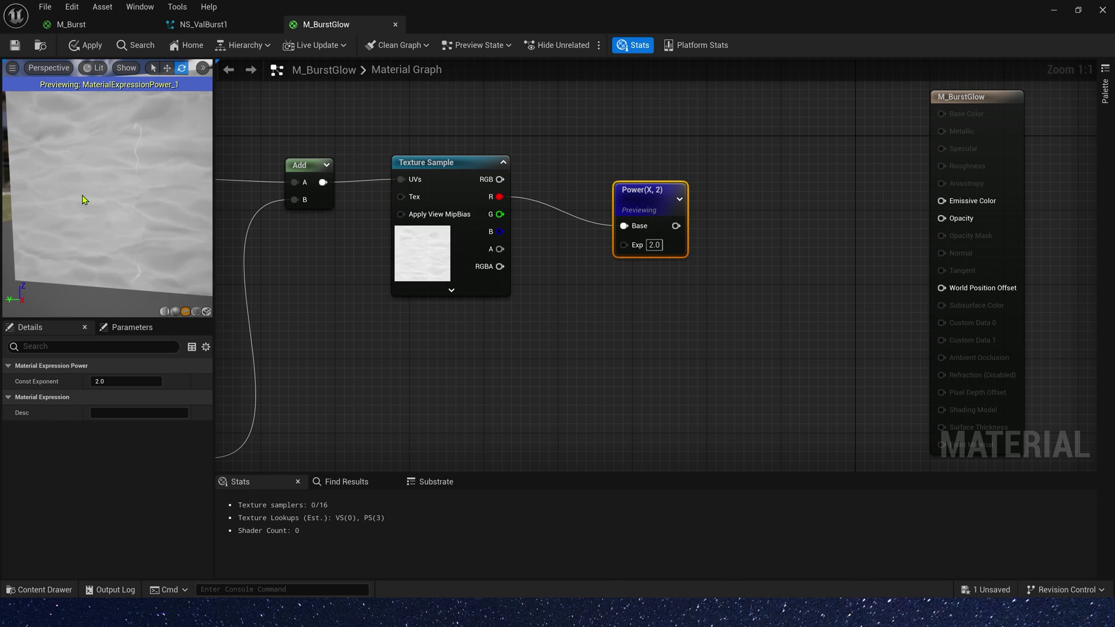
pyautogui.click(656, 245)
pyautogui.write('15')
pyautogui.press('Return')
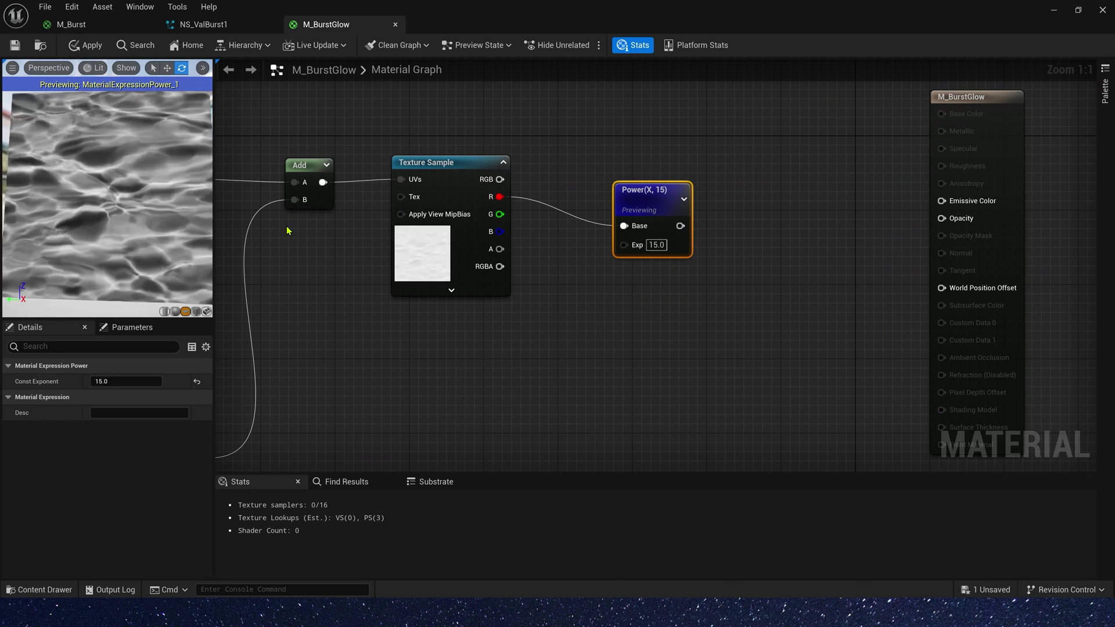
# Step: Add a Multiply node and connect the Power result to its A input
pyautogui.click(712, 295)
pyautogui.click(735, 266)
pyautogui.moveTo(680, 226); pyautogui.dragTo(744, 291)
# Step: Add a TexCoord node masked to its G channel and connect it to the base of a second Power node
pyautogui.moveTo(433, 373); pyautogui.dragTo(445, 302, button='right')
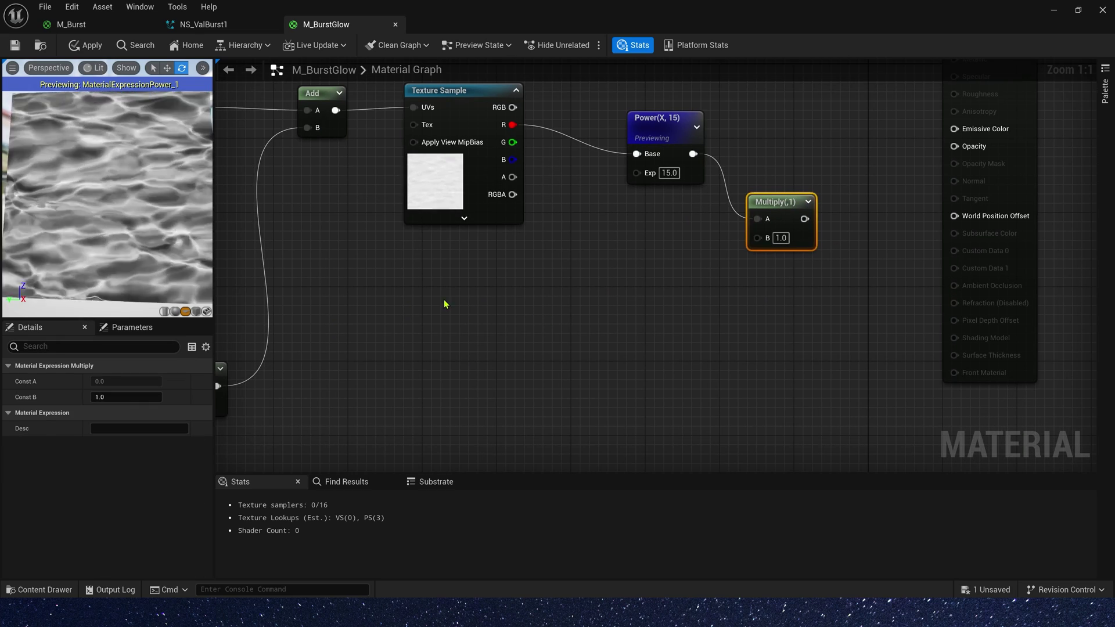
pyautogui.click(445, 301)
pyautogui.moveTo(541, 323); pyautogui.dragTo(597, 318)
pyautogui.write('comp')
pyautogui.press('Return')
pyautogui.click(95, 382)
pyautogui.keyDown('shift'); pyautogui.moveTo(494, 308); pyautogui.dragTo(410, 305); pyautogui.keyUp('shift')
pyautogui.press('e')
pyautogui.click(652, 325)
pyautogui.moveTo(568, 340); pyautogui.dragTo(661, 349)
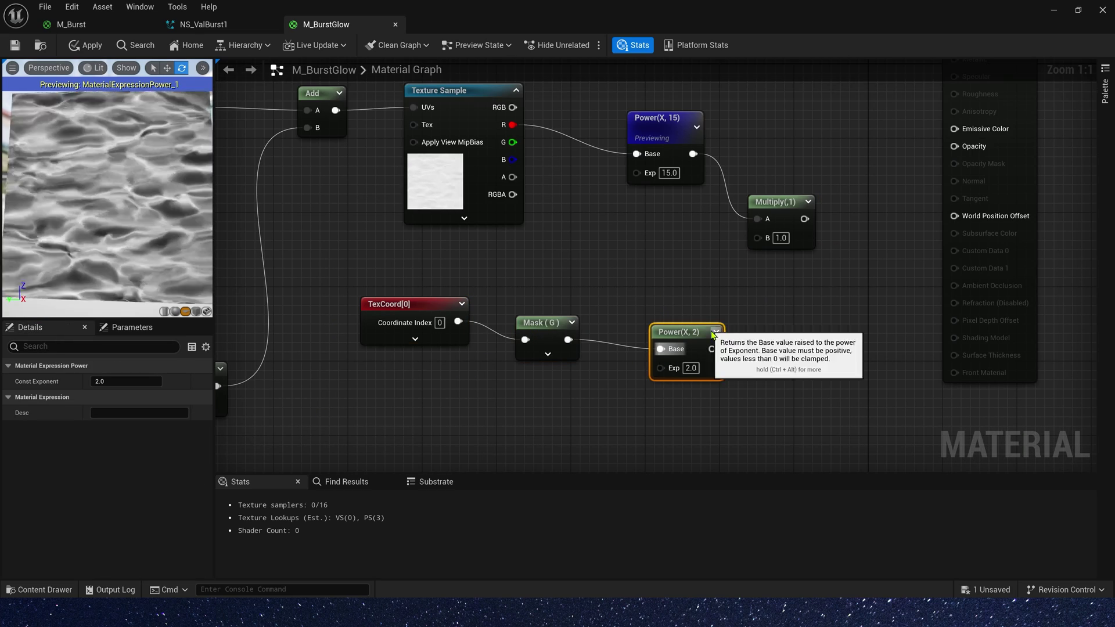
# Step: Create a scalar parameter named Mask with default 3 as the second Power node's exponent, and connect that Power node to Multiply B
pyautogui.moveTo(693, 406); pyautogui.dragTo(695, 384, button='right')
pyautogui.press('s')
pyautogui.click(554, 394)
pyautogui.write('Mask')
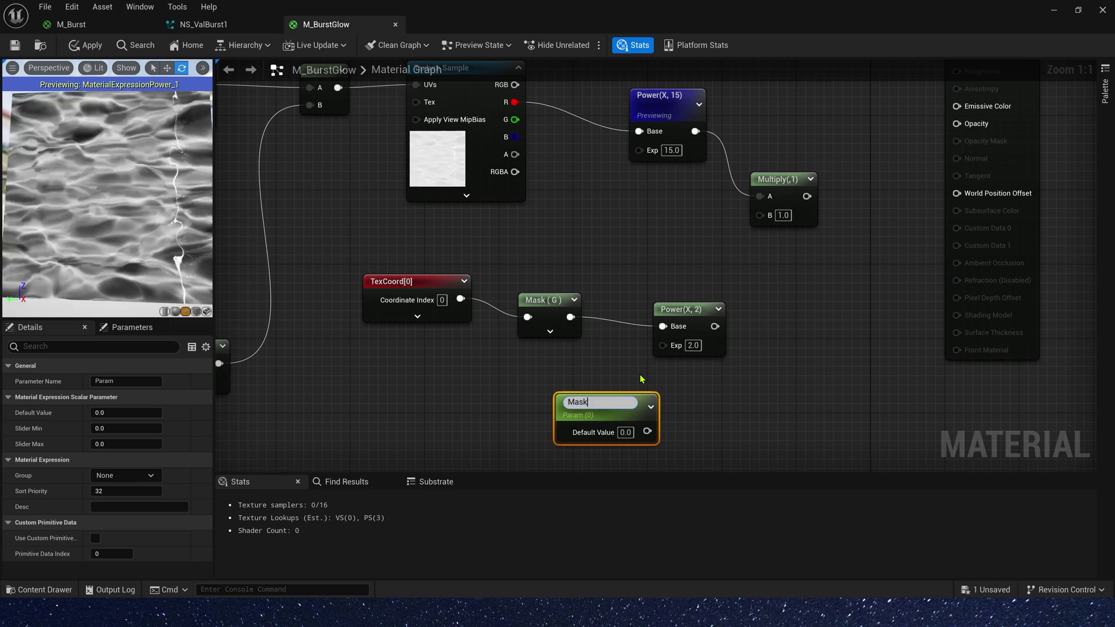
pyautogui.press('Return')
pyautogui.moveTo(647, 428); pyautogui.dragTo(663, 345)
pyautogui.click(703, 310)
pyautogui.moveTo(607, 405); pyautogui.dragTo(552, 406)
pyautogui.moveTo(740, 327); pyautogui.dragTo(761, 216)
# Step: Create a scalar parameter named Power with default 15 and connect it to the first Power node's exponent
pyautogui.moveTo(697, 239); pyautogui.dragTo(690, 289, button='right')
pyautogui.press('s')
pyautogui.click(555, 255)
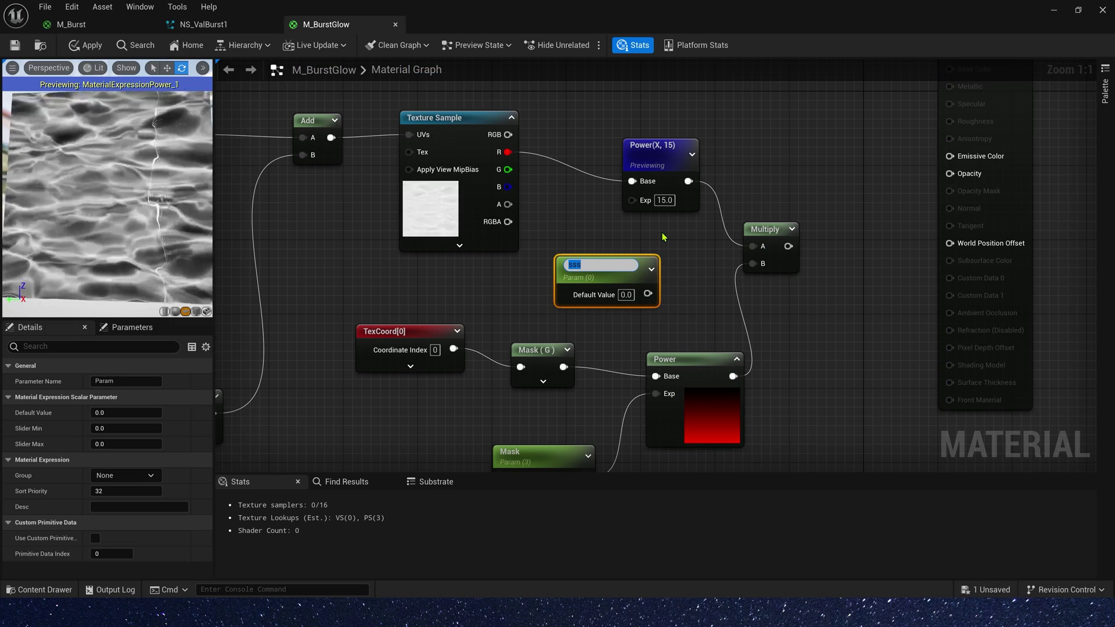
pyautogui.write('Power')
pyautogui.press('Return')
pyautogui.moveTo(647, 289); pyautogui.dragTo(632, 200)
pyautogui.click(627, 290)
pyautogui.write('15')
pyautogui.press('Return')
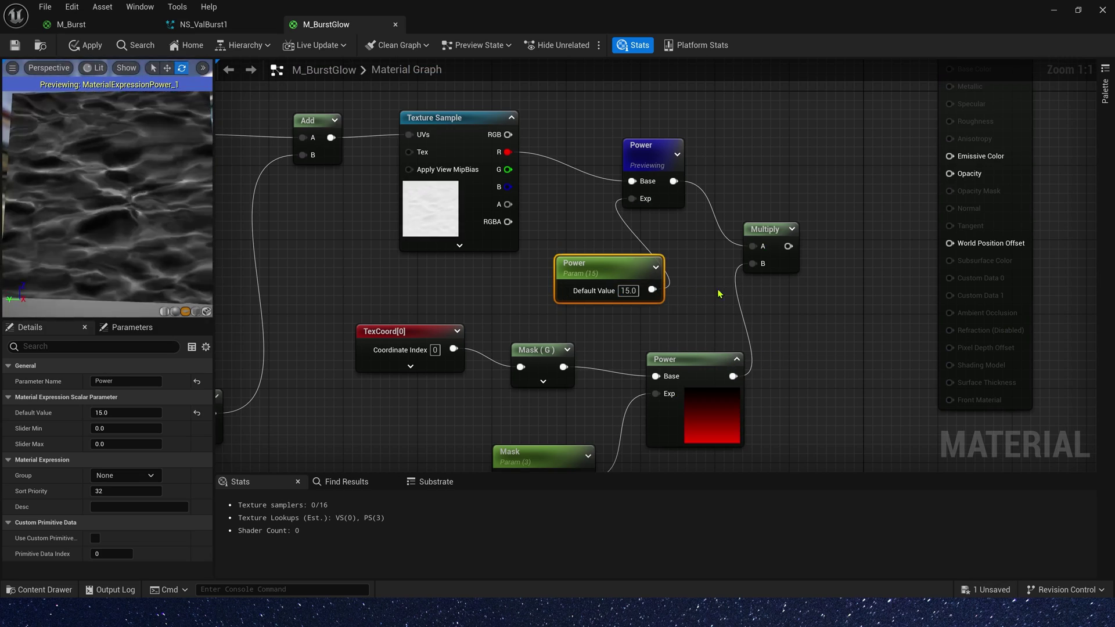
# Step: Add a Particle Color node and multiply its alpha with the masked caustics result in a new Multiply node
pyautogui.moveTo(679, 311); pyautogui.dragTo(349, 353)
pyautogui.moveTo(697, 145); pyautogui.dragTo(535, 376, button='right')
pyautogui.moveTo(747, 265); pyautogui.dragTo(958, 162)
pyautogui.rightClick(555, 112)
pyautogui.write('particle color')
pyautogui.press('Return')
pyautogui.press('m')
pyautogui.click(687, 219)
pyautogui.moveTo(556, 202); pyautogui.dragTo(697, 244)
pyautogui.moveTo(575, 367); pyautogui.dragTo(697, 262)
# Step: Connect the final Multiply to Opacity and the Particle Color RGB output to Emissive Color
pyautogui.moveTo(802, 200); pyautogui.dragTo(685, 199, button='right')
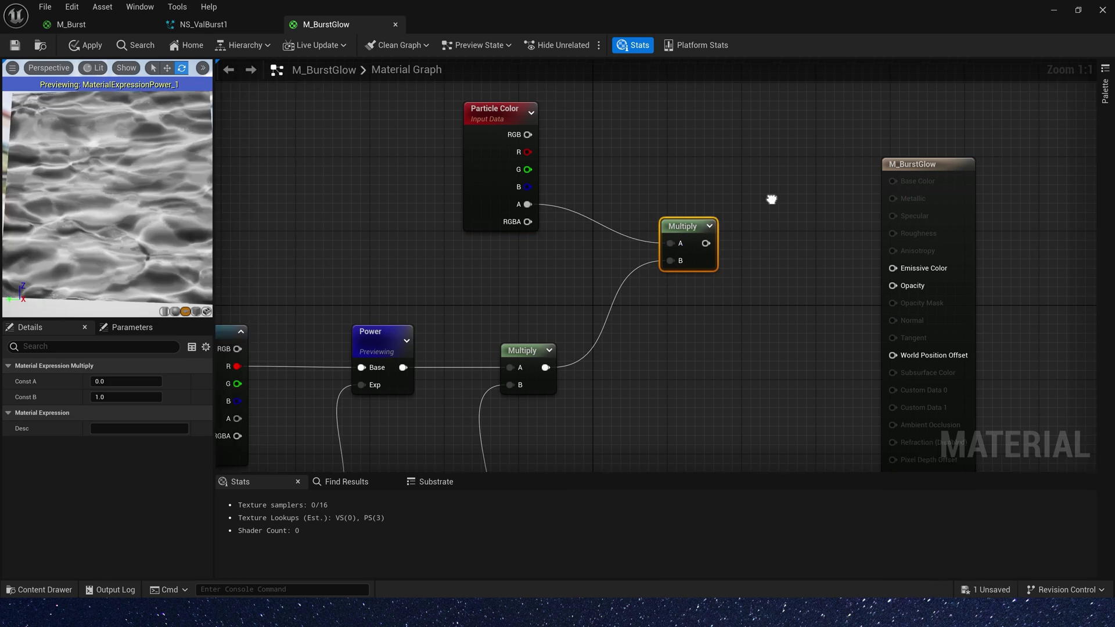
pyautogui.moveTo(617, 291); pyautogui.dragTo(807, 284)
pyautogui.moveTo(442, 133); pyautogui.dragTo(807, 267)
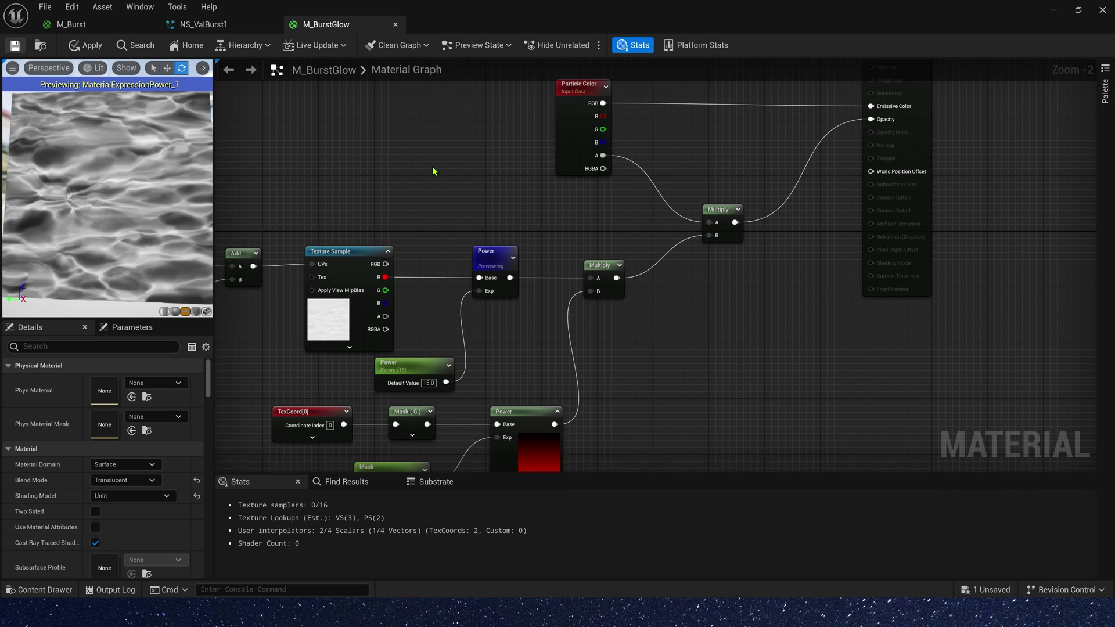
# Step: In NS_ValBurst1, duplicate the Burst emitter and name the copy BurstGlow
pyautogui.click(203, 24)
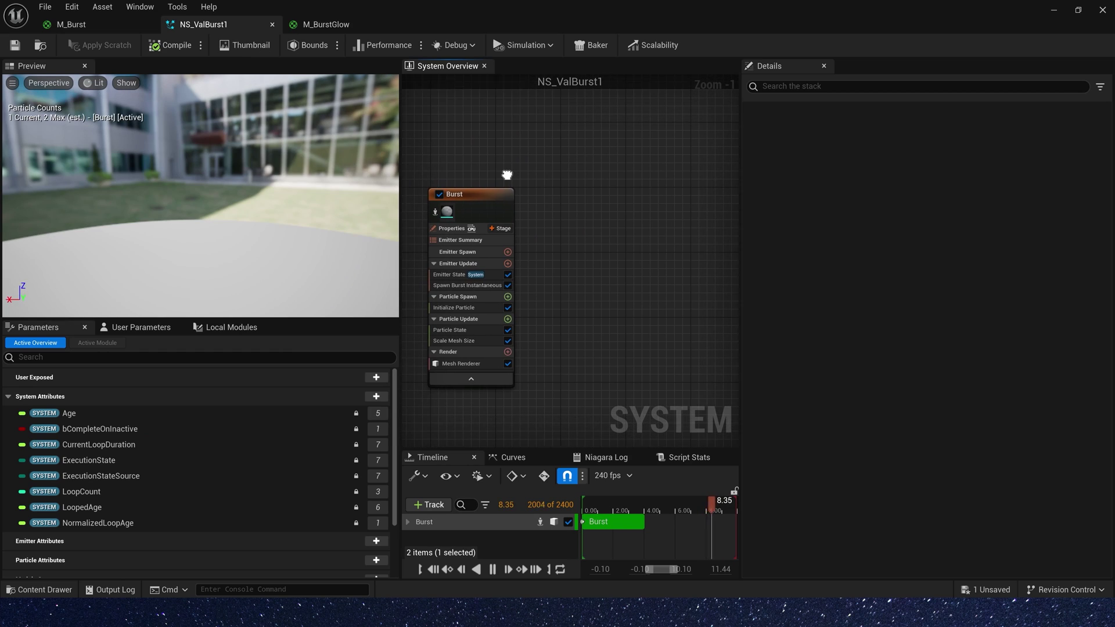
pyautogui.click(493, 200)
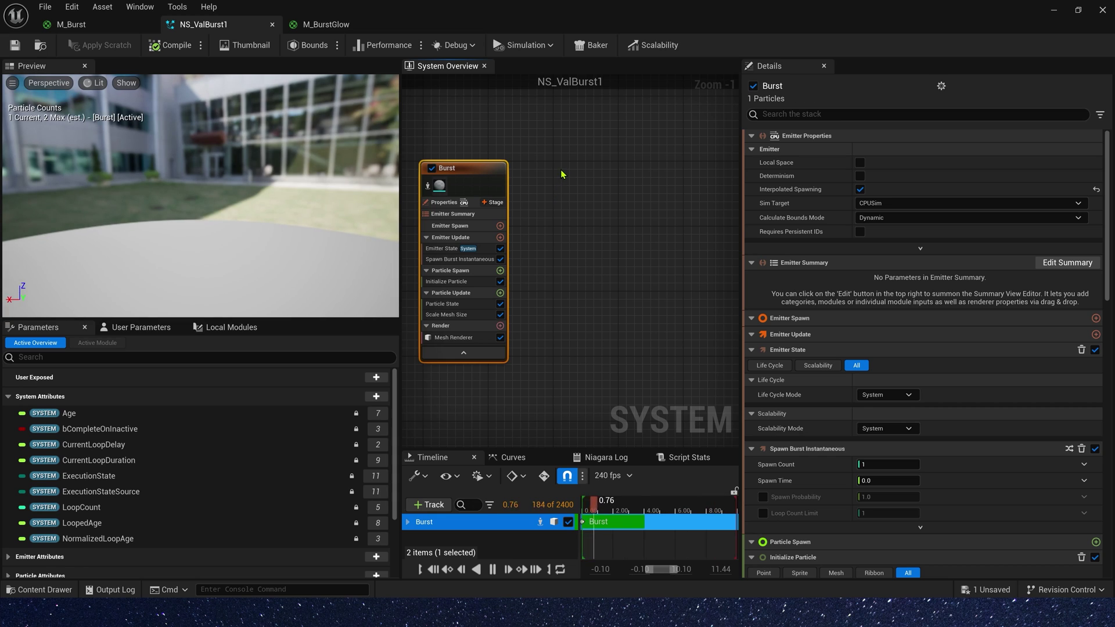
pyautogui.hotkey('ctrl', 'v')
pyautogui.click(589, 171)
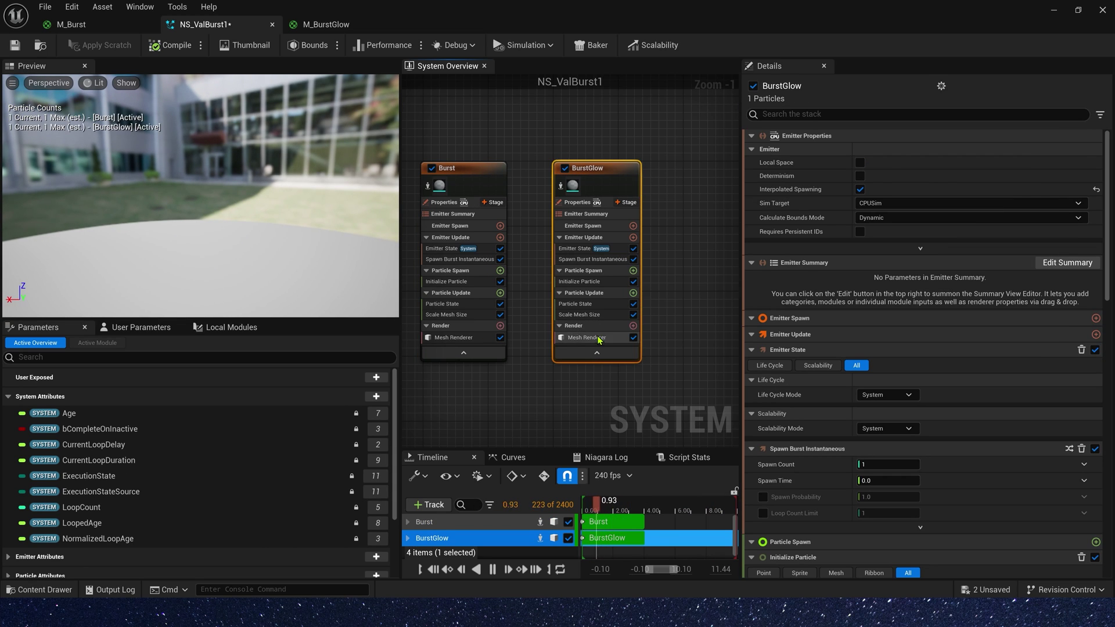
# Step: Assign M_BurstGlow as the override material of the BurstGlow emitter's Mesh Renderer
pyautogui.click(598, 338)
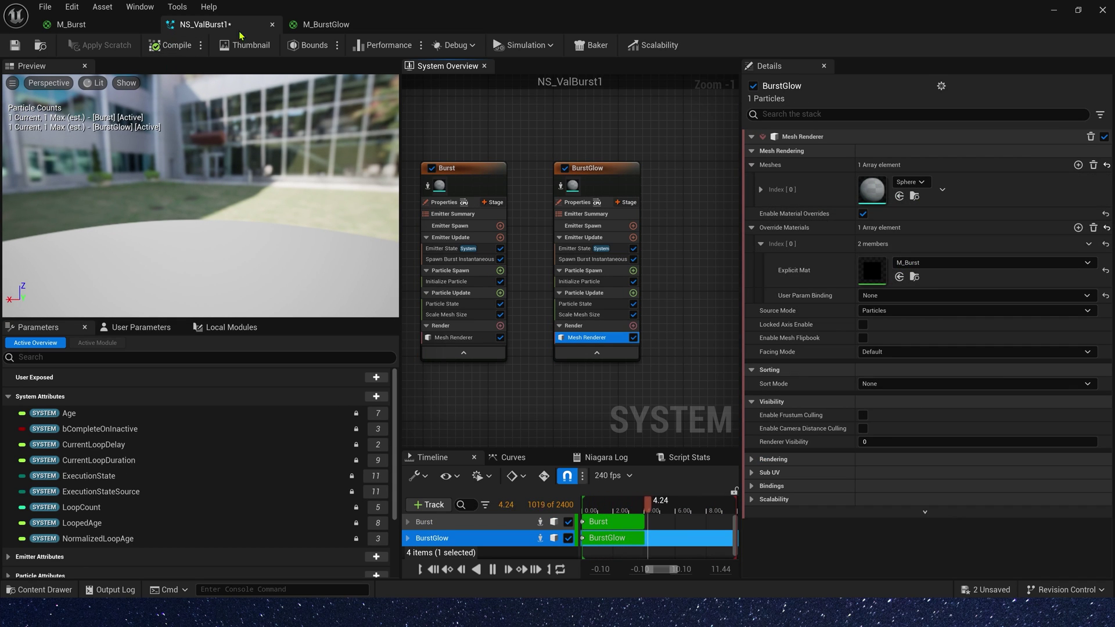
pyautogui.click(326, 24)
pyautogui.click(36, 50)
pyautogui.click(203, 25)
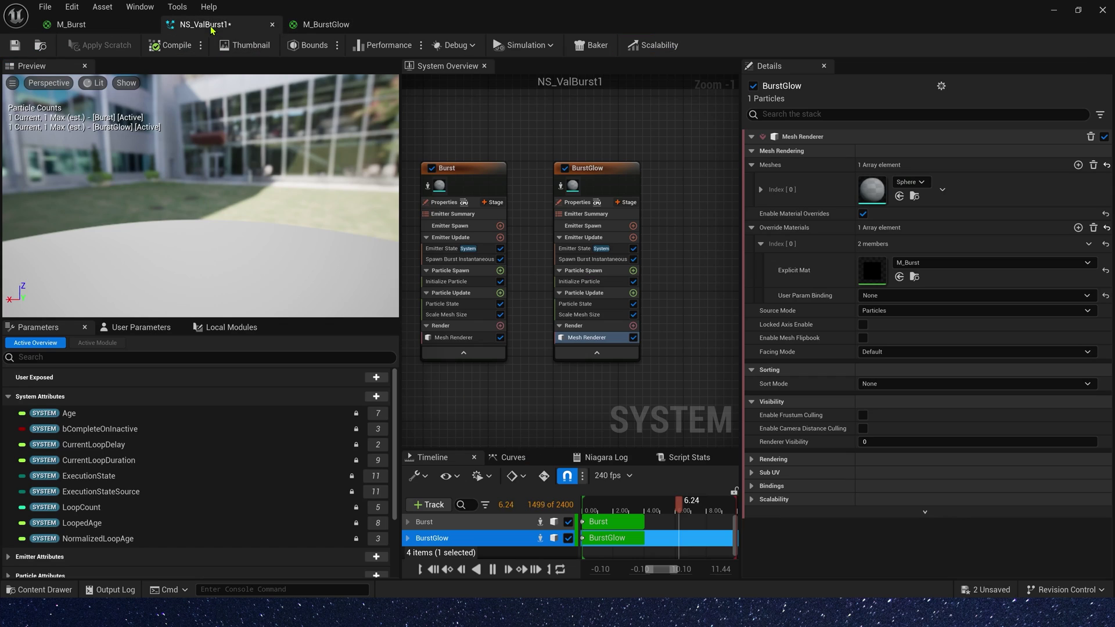
pyautogui.click(899, 277)
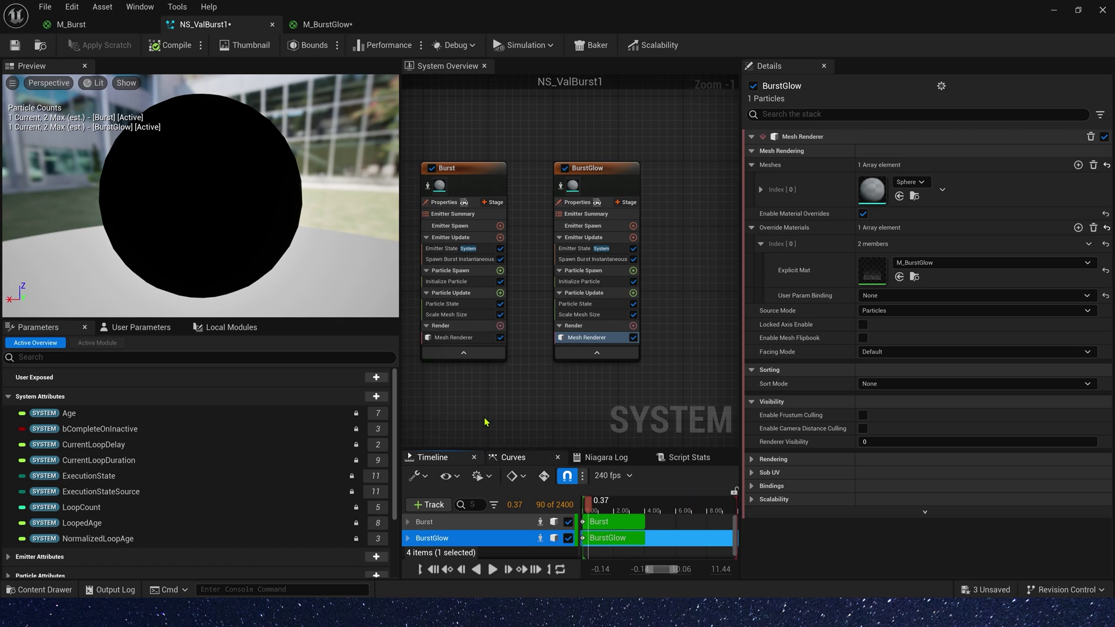
# Step: Set the Sort Order Hint of BurstGlow's Mesh Renderer to 1
pyautogui.moveTo(210, 205); pyautogui.dragTo(360, 193)
pyautogui.click(579, 281)
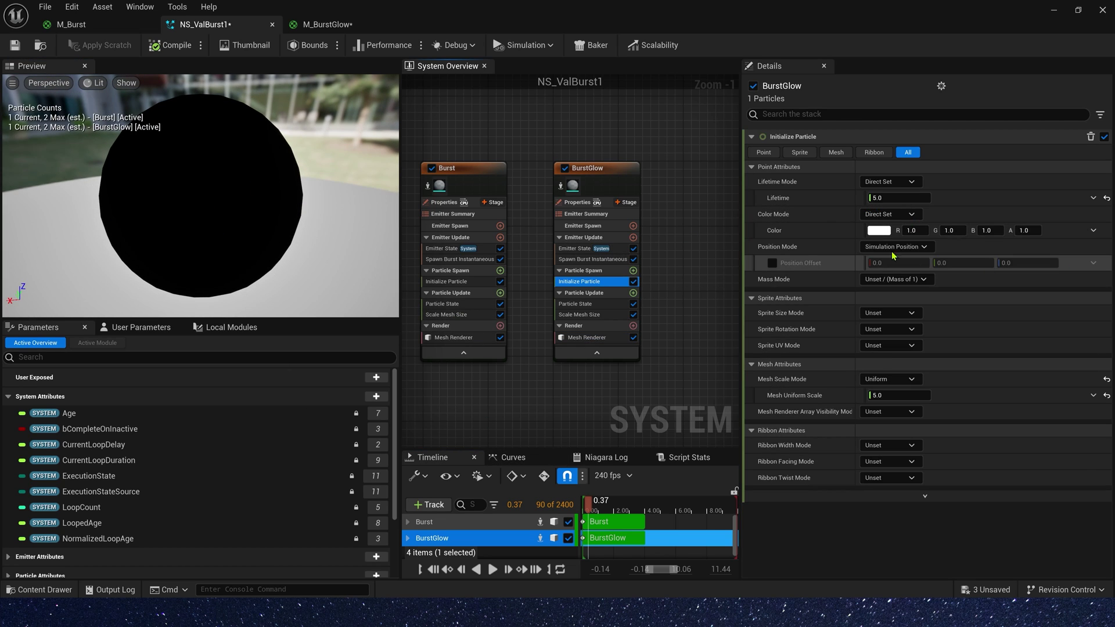
pyautogui.press('Tab')
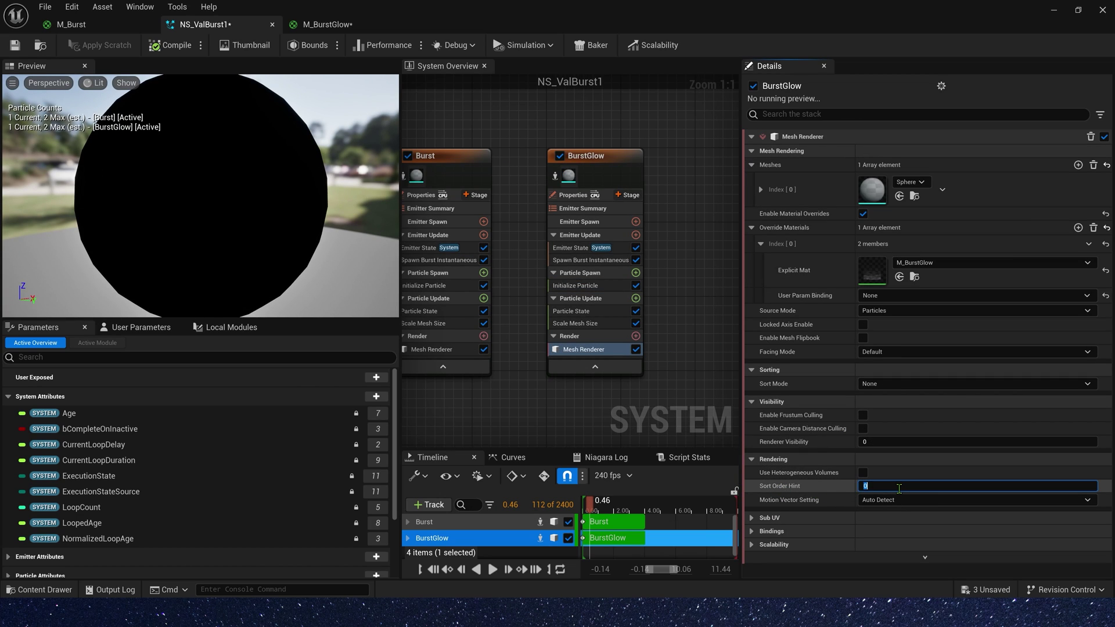
pyautogui.press('Tab')
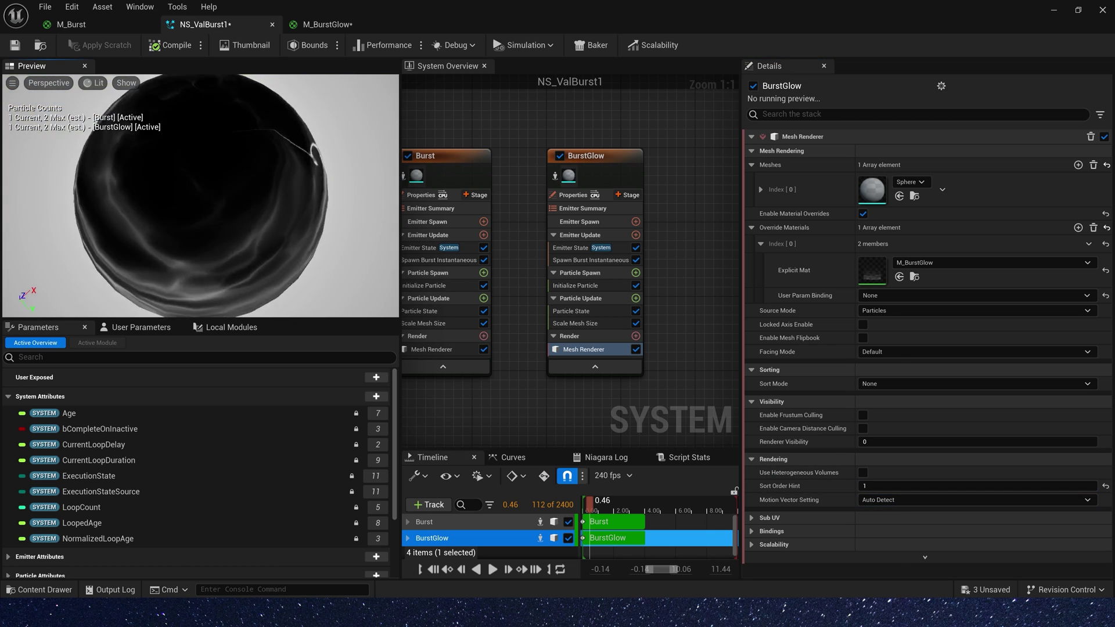
# Step: Add a Scale Color module to BurstGlow's Particle Update and drive its Scale Alpha with a Float from Curve
pyautogui.click(636, 299)
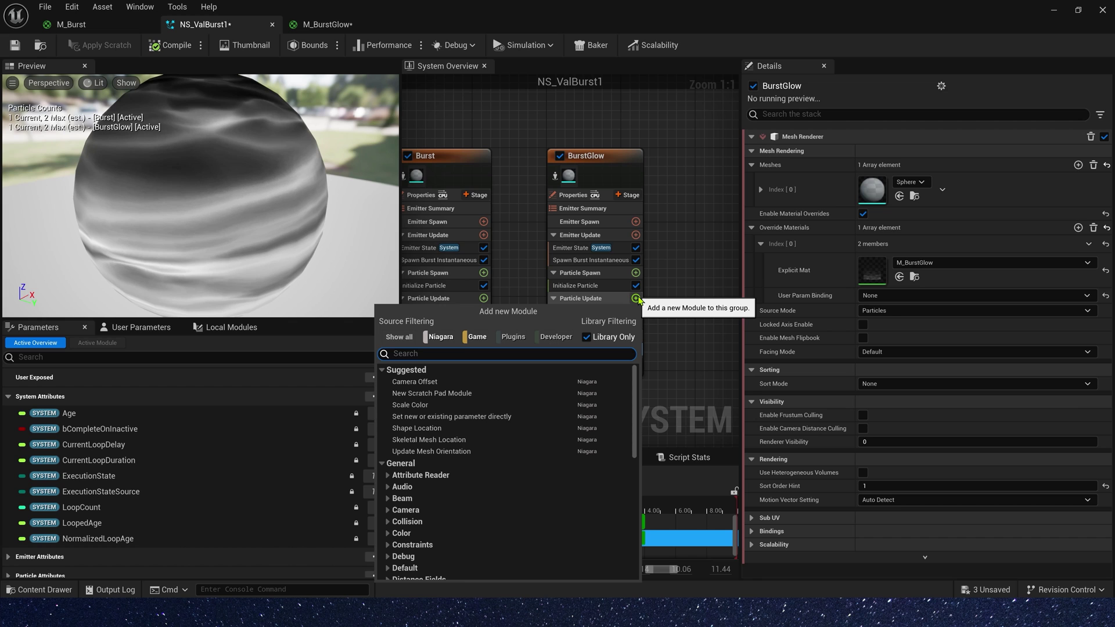
pyautogui.write('colo')
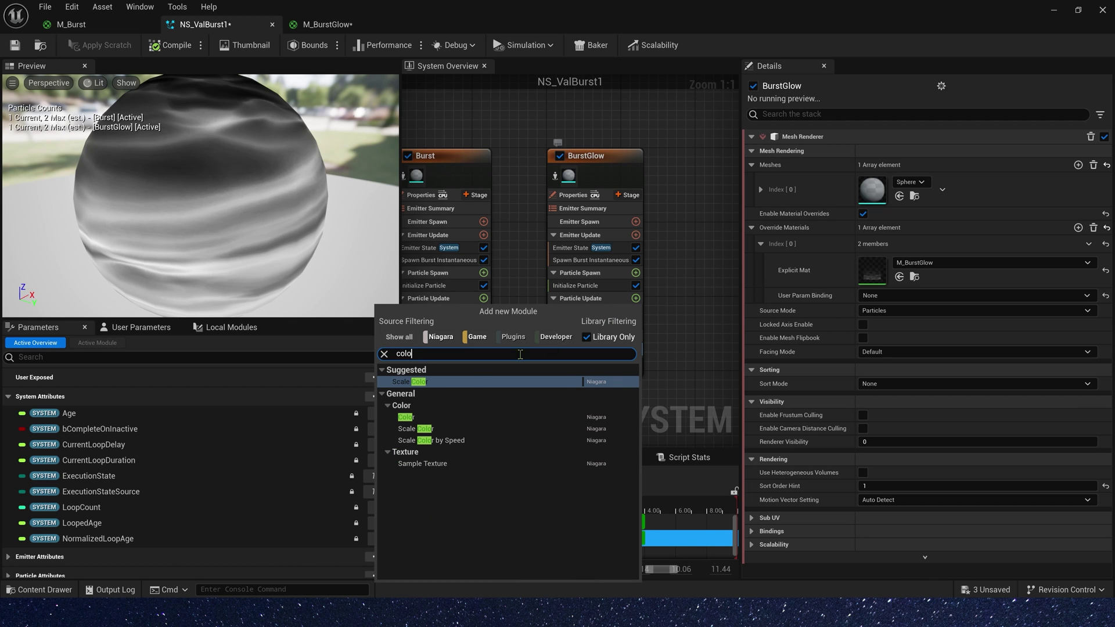
pyautogui.click(439, 382)
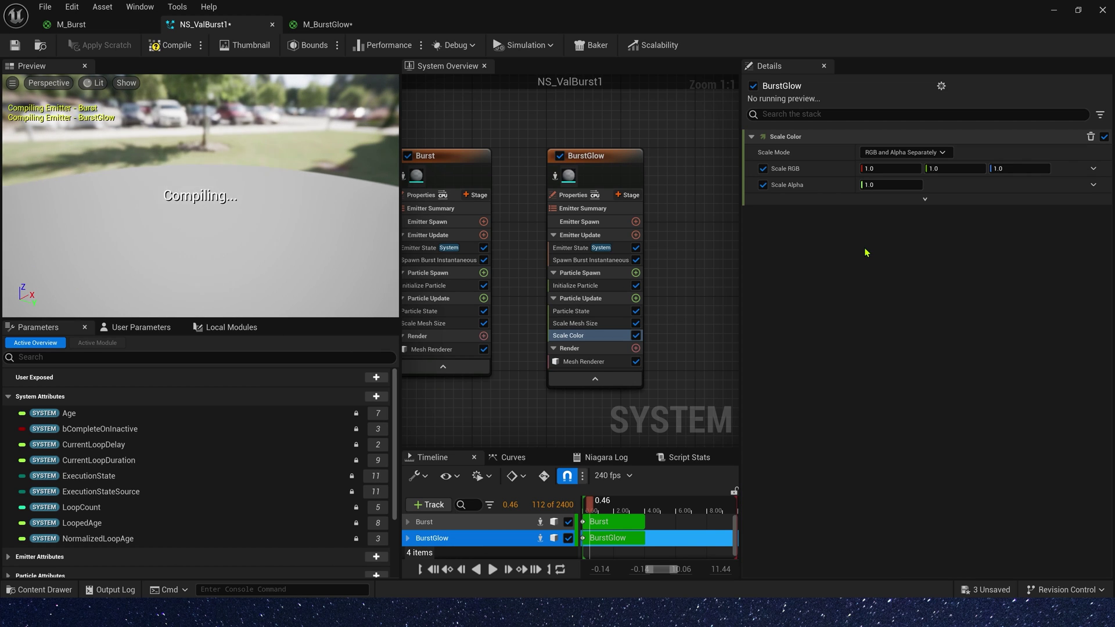
pyautogui.click(1095, 186)
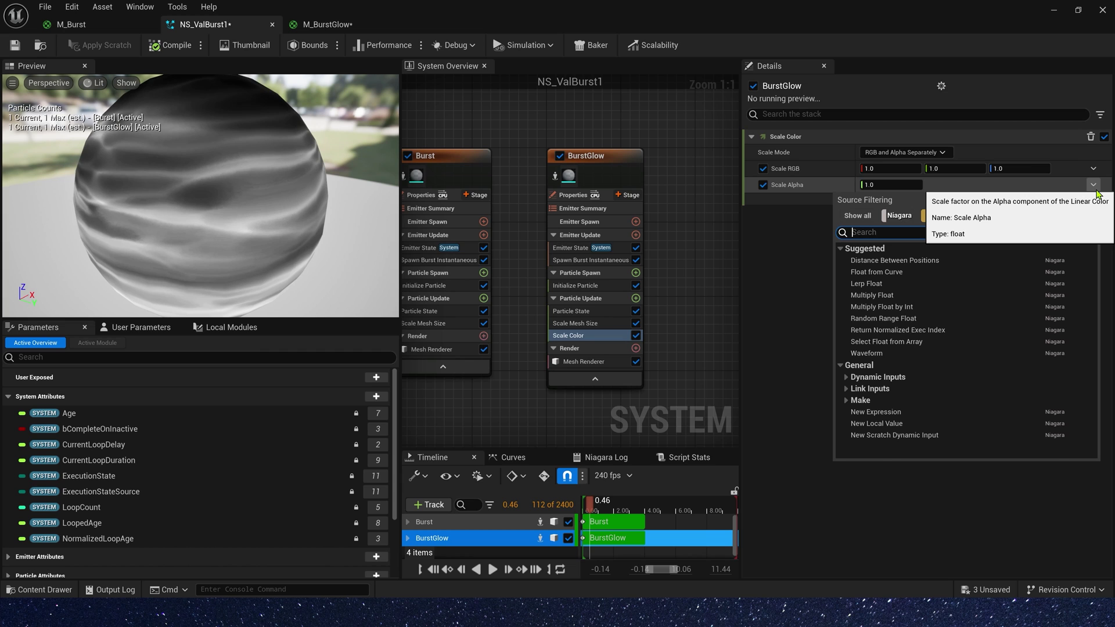
pyautogui.write('cur')
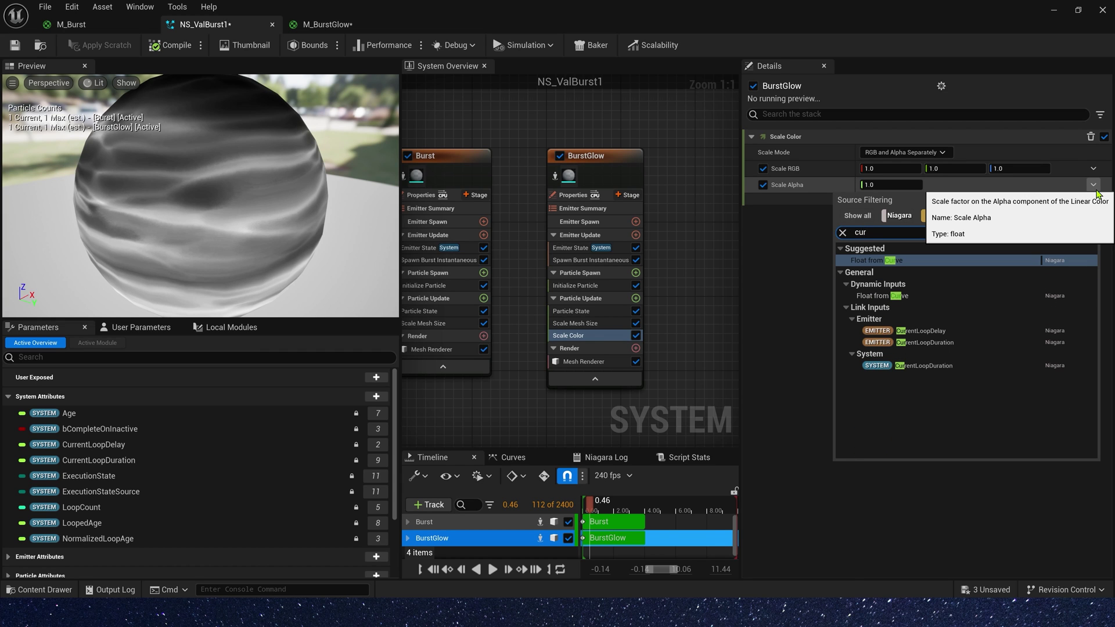
pyautogui.click(923, 265)
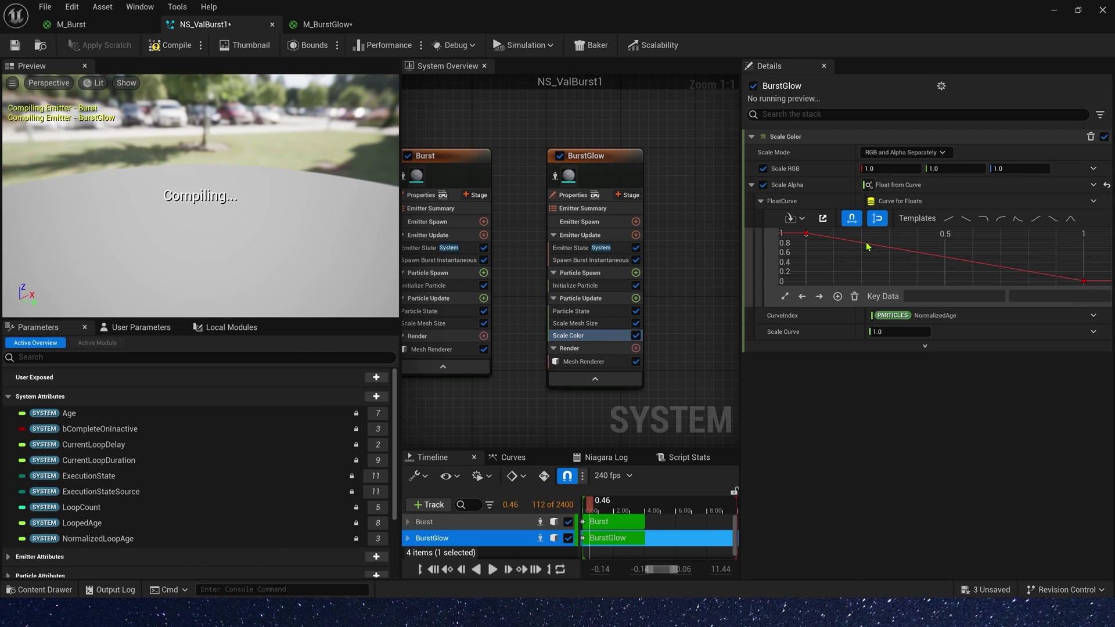
# Step: Apply the bell-shaped template to the Scale Alpha curve, placing the peak key at 0.1 and the end key at 0.5
pyautogui.click(1070, 219)
pyautogui.click(945, 243)
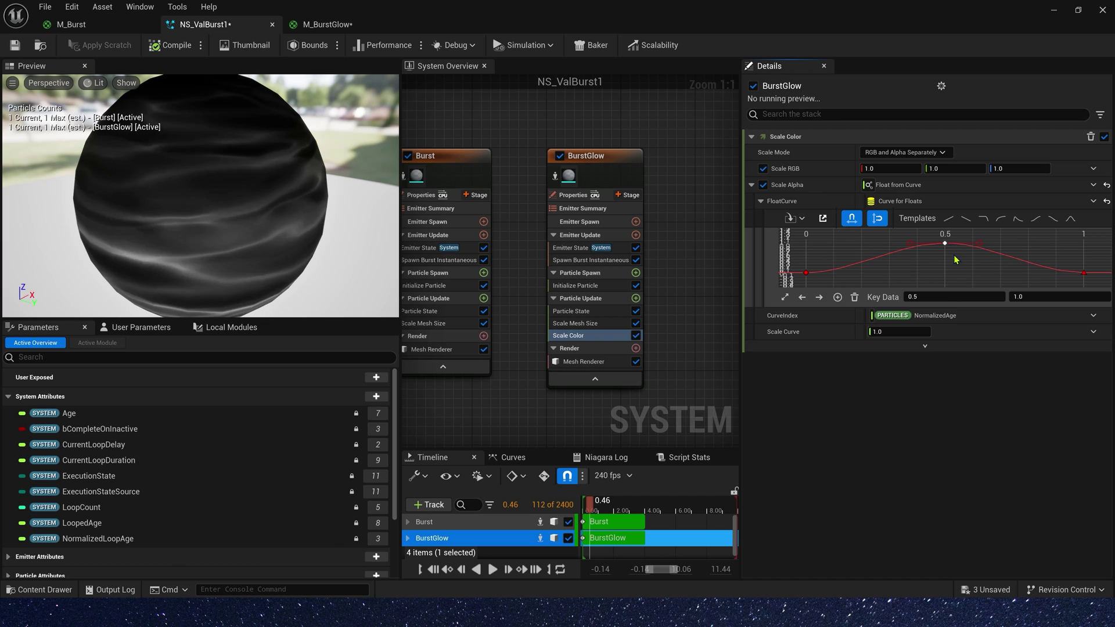
pyautogui.click(949, 297)
pyautogui.write('.1')
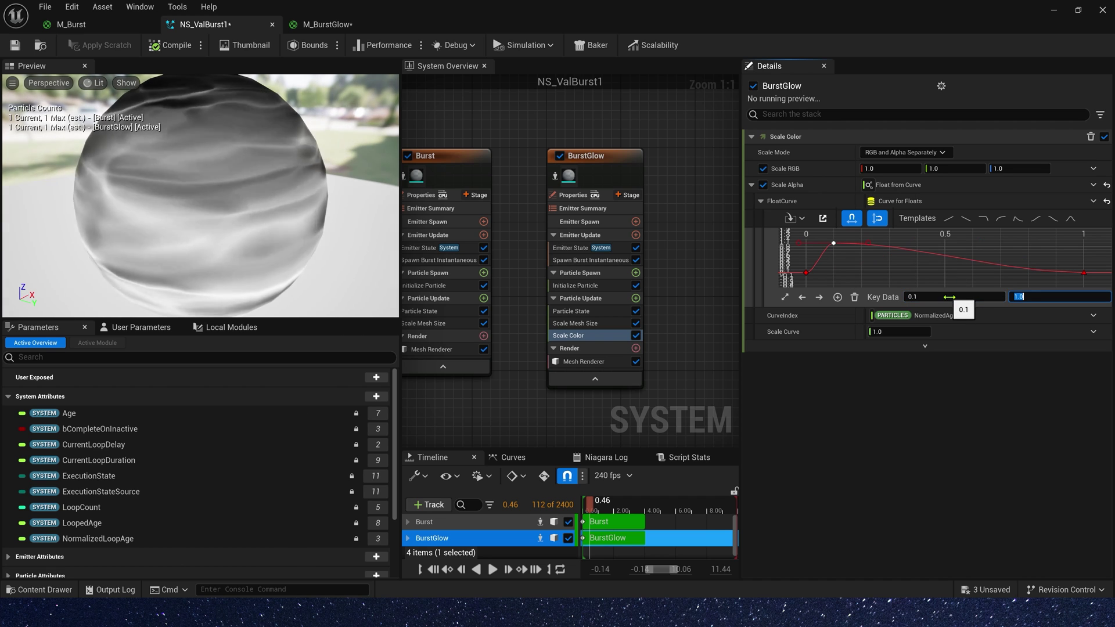
pyautogui.press('Tab')
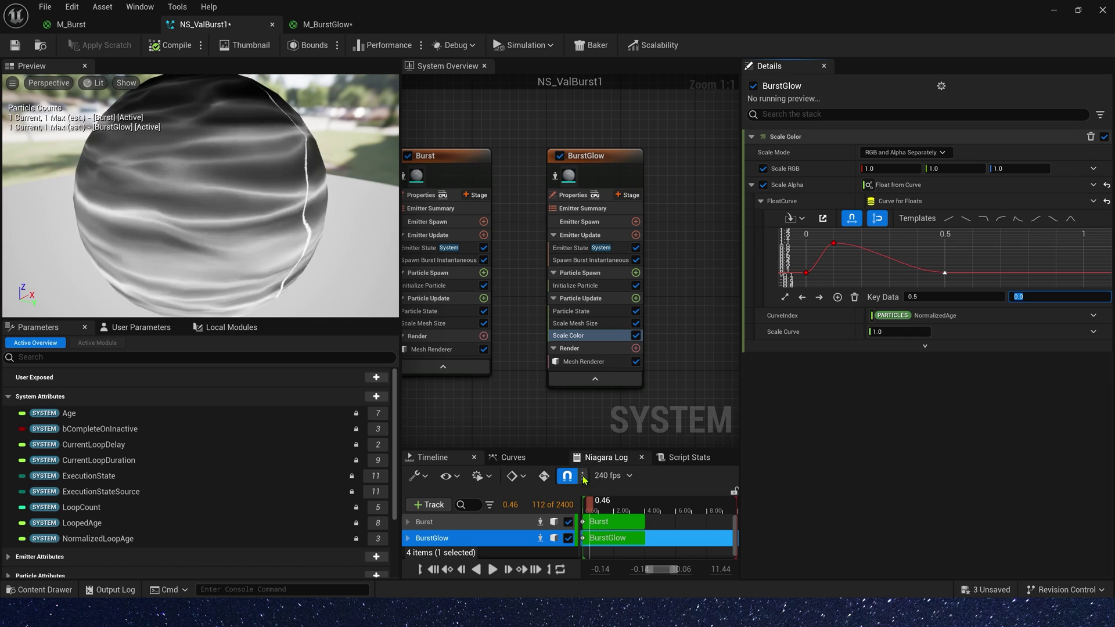
# Step: Scrub the effect's timeline, save NS_ValBurst1, and reset the NS_ValBurst1 actor in the level to replay the burst
pyautogui.moveTo(598, 503); pyautogui.dragTo(625, 510)
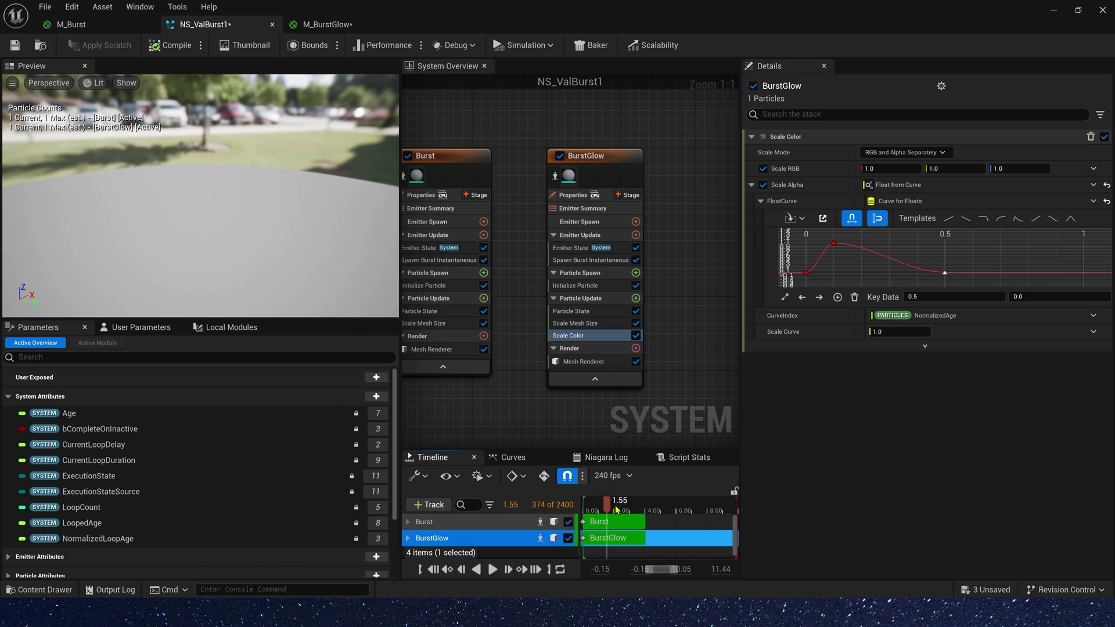
pyautogui.click(14, 44)
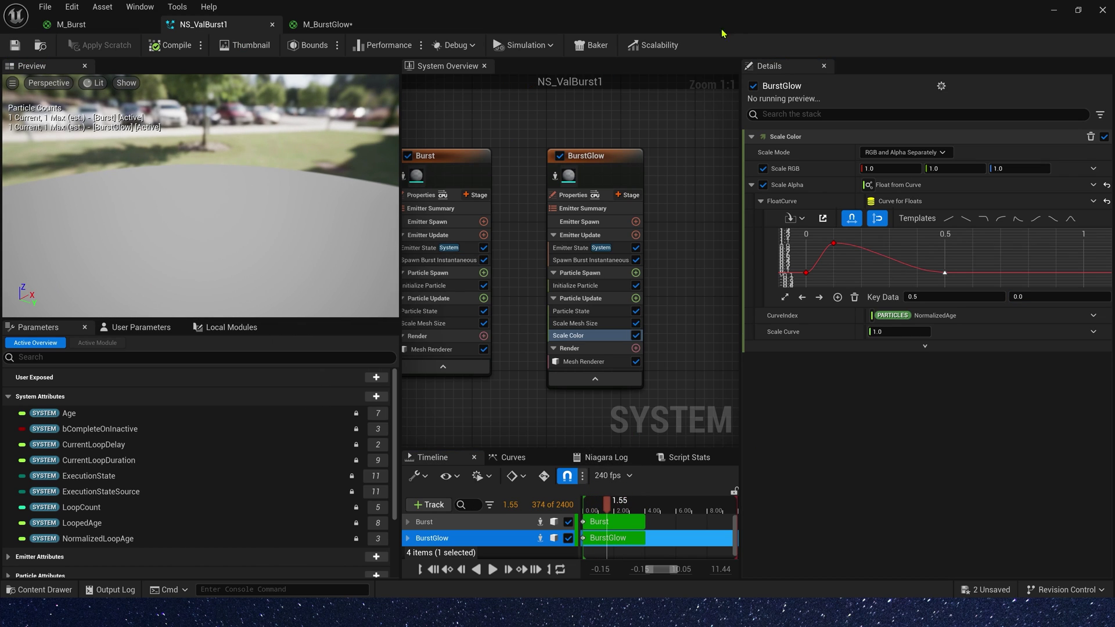
pyautogui.doubleClick(767, 7)
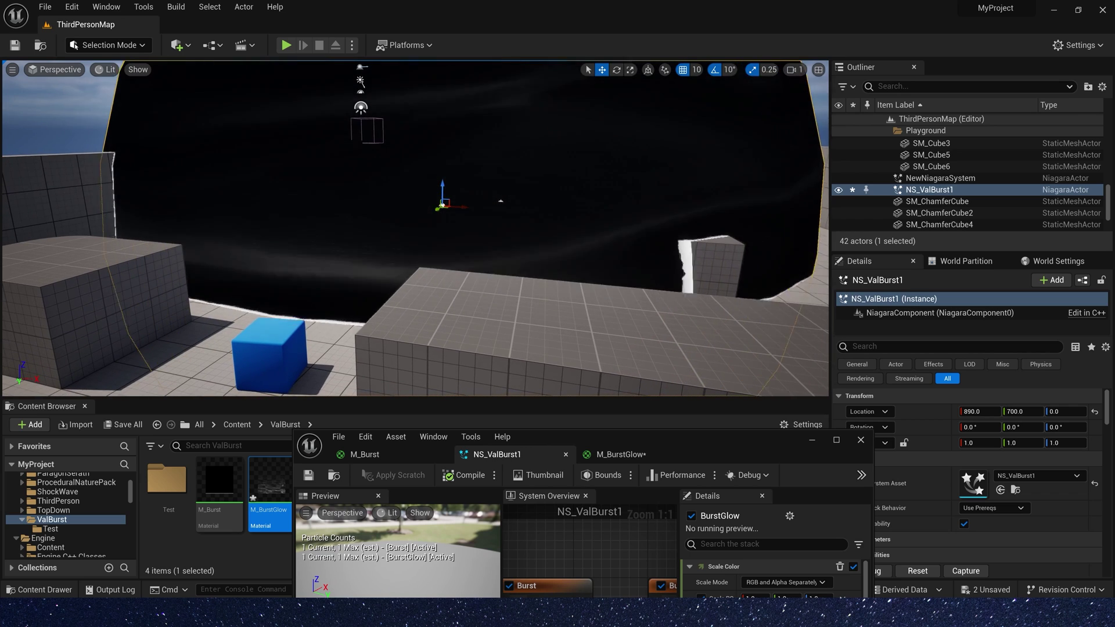
pyautogui.click(917, 570)
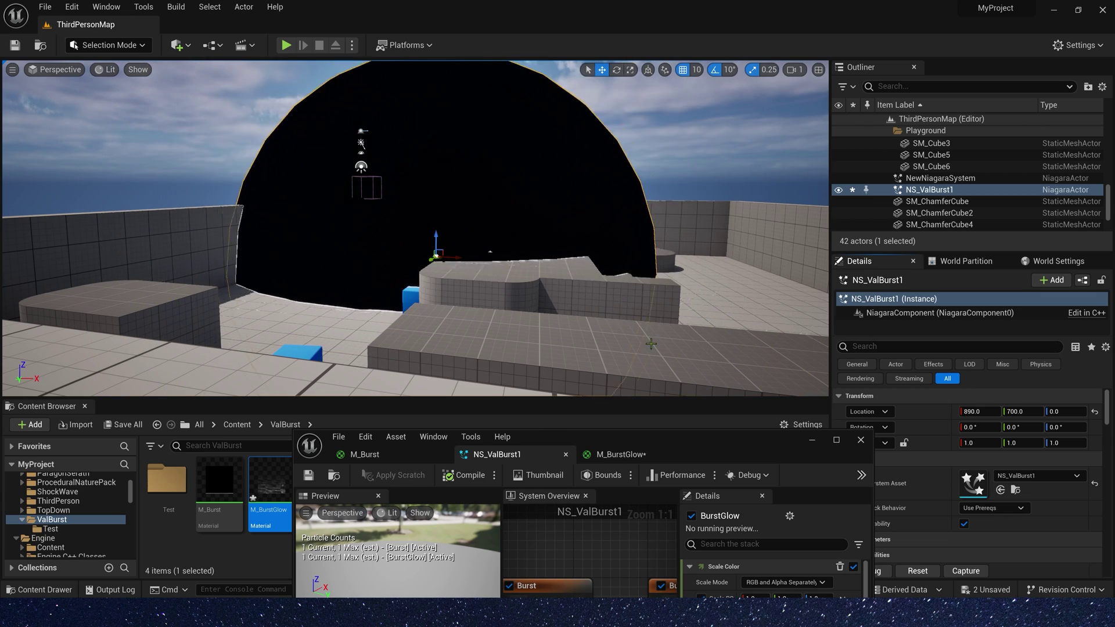
# Step: Return to NS_ValBurst1 and duplicate the BurstGlow emitter
pyautogui.doubleClick(660, 444)
pyautogui.click(507, 154)
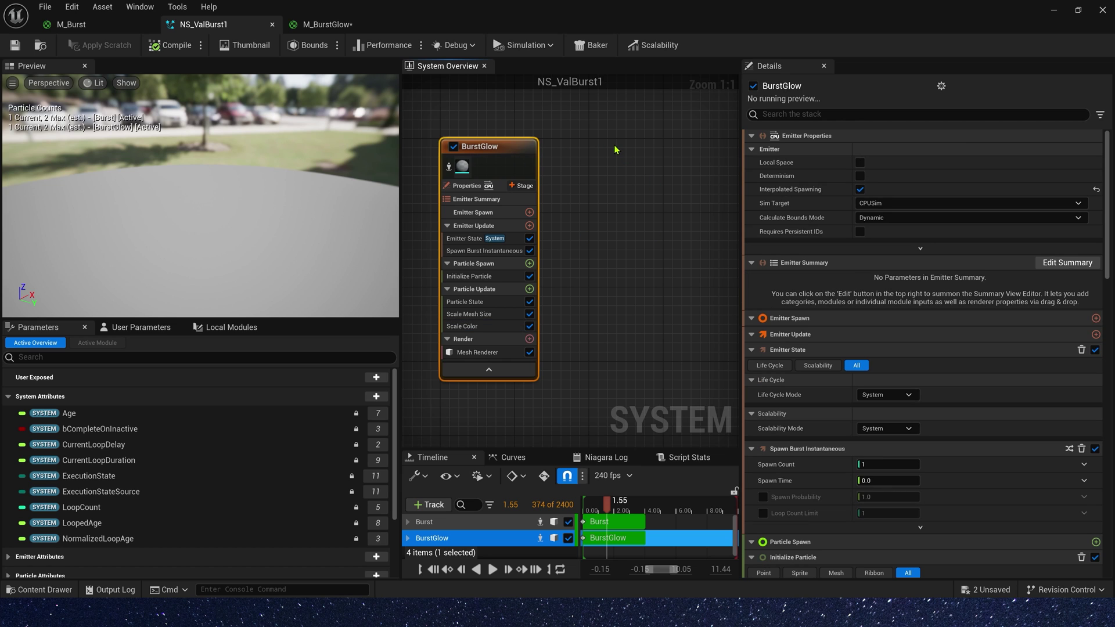
pyautogui.hotkey('ctrl', 'd')
pyautogui.click(643, 153)
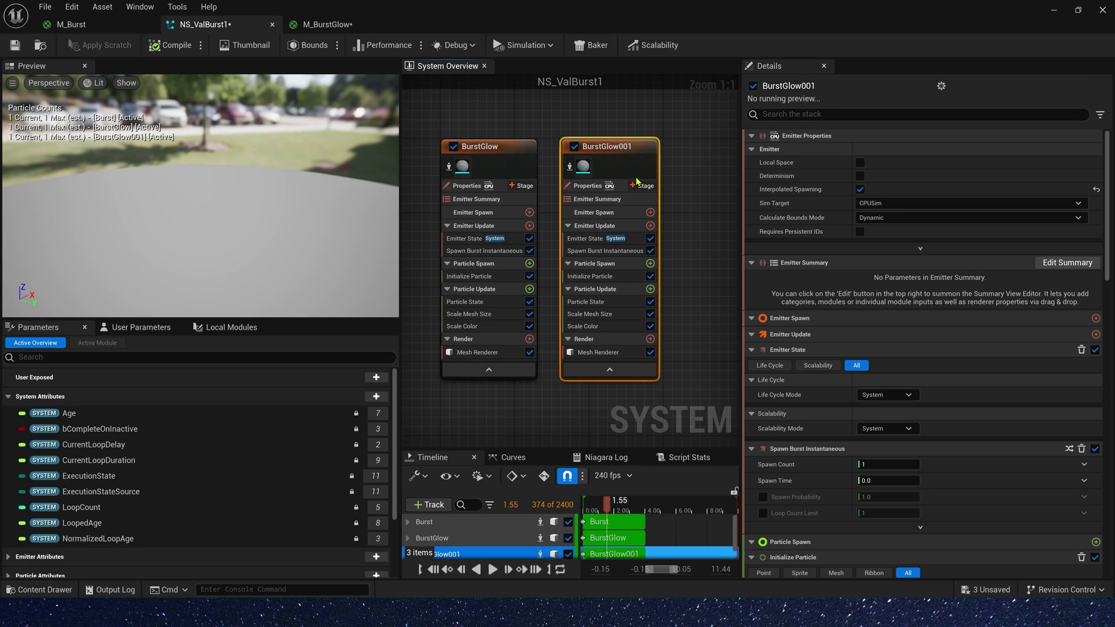
# Step: Create a material instance of M_BurstGlow in the ValBurst folder
pyautogui.click(1054, 11)
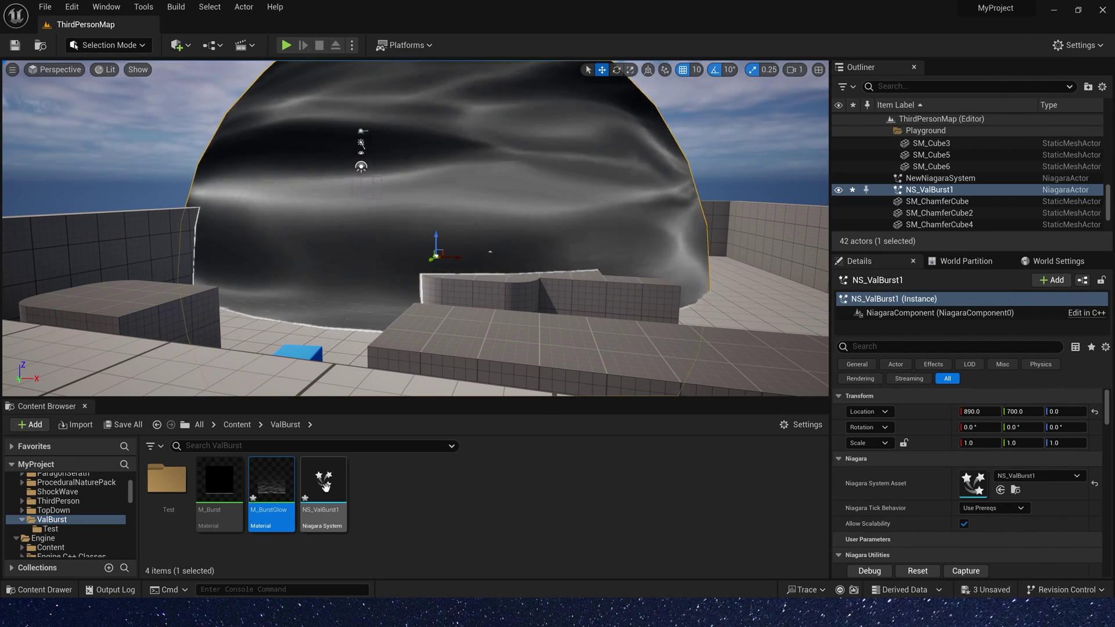
pyautogui.rightClick(294, 479)
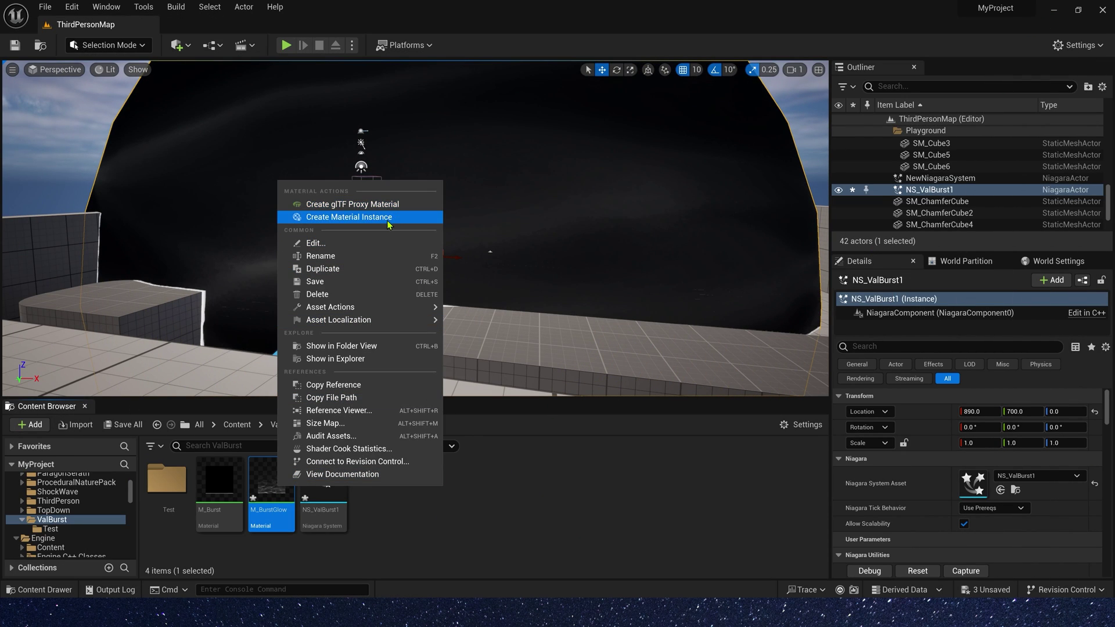
pyautogui.click(349, 216)
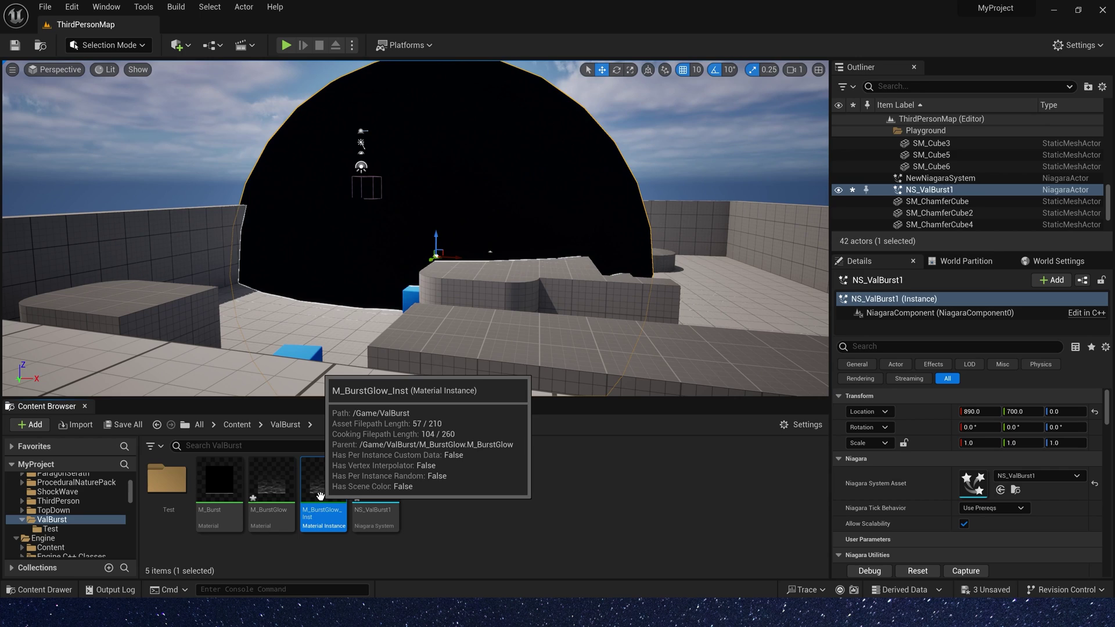
# Step: Open M_BurstGlow_Inst, enable the Mask, Power, Speed and Tiling overrides, and set Mask to 10
pyautogui.doubleClick(320, 496)
pyautogui.click(737, 138)
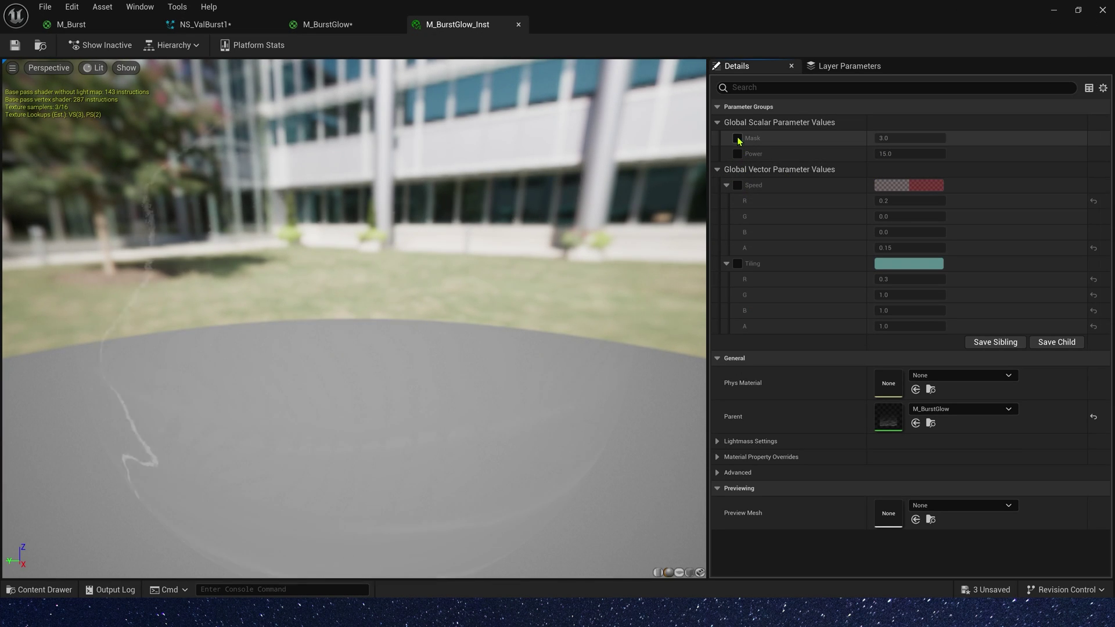
pyautogui.click(738, 154)
pyautogui.click(738, 185)
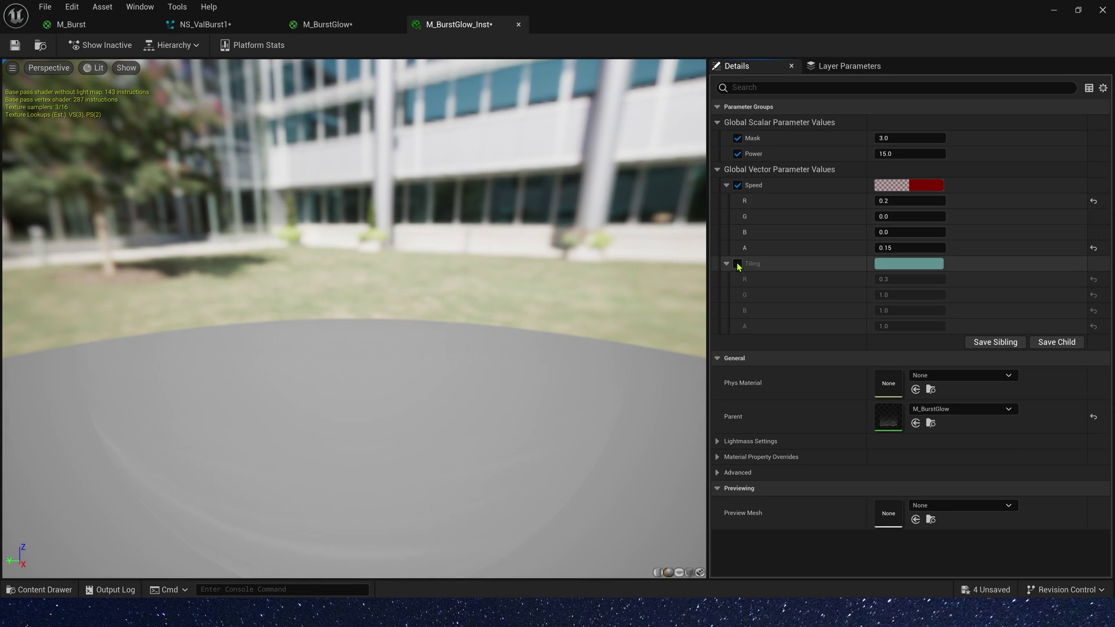
pyautogui.click(738, 264)
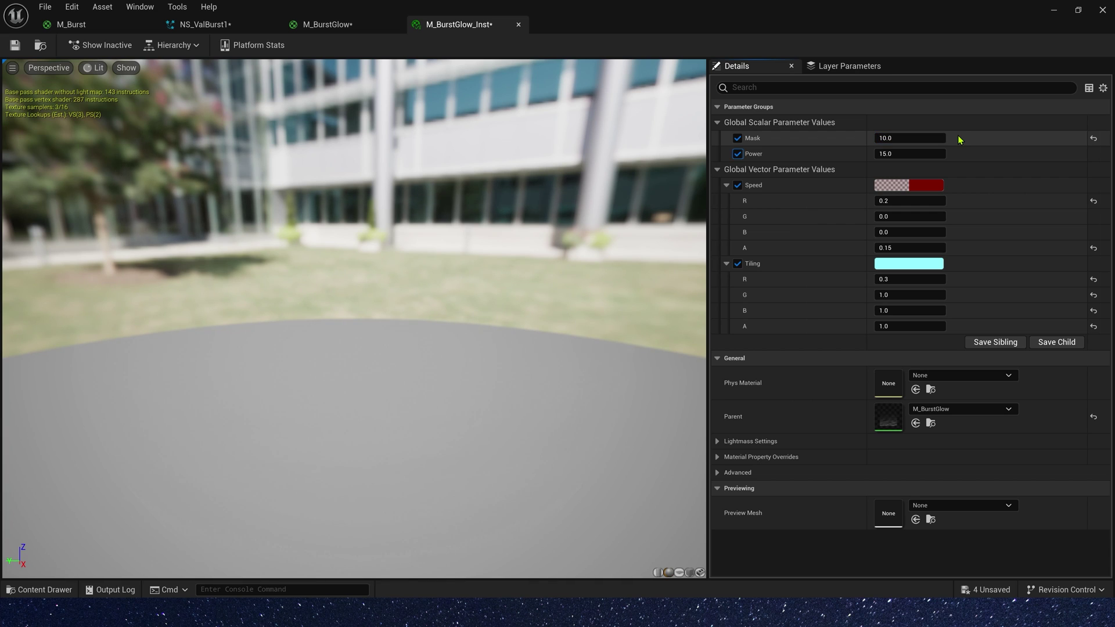
# Step: Set Power to 20, Speed RGBA to 0.5, 0.5, 0.25, 0.15 and Tiling RGBA to 0.5, 2, 0.5, 2, and save the instance
pyautogui.click(932, 154)
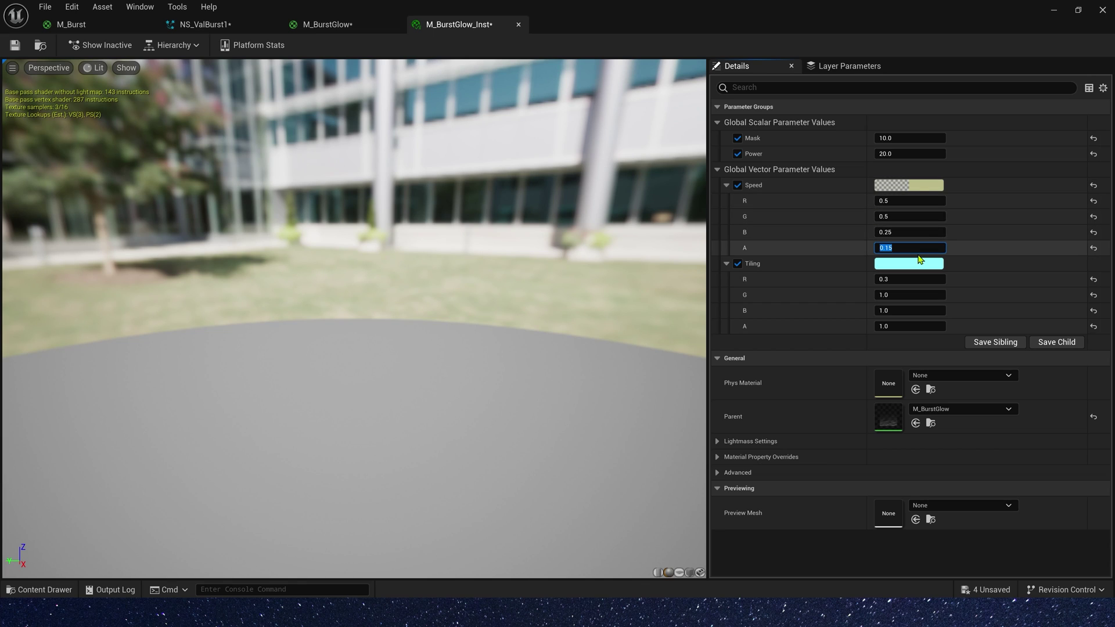
pyautogui.click(905, 281)
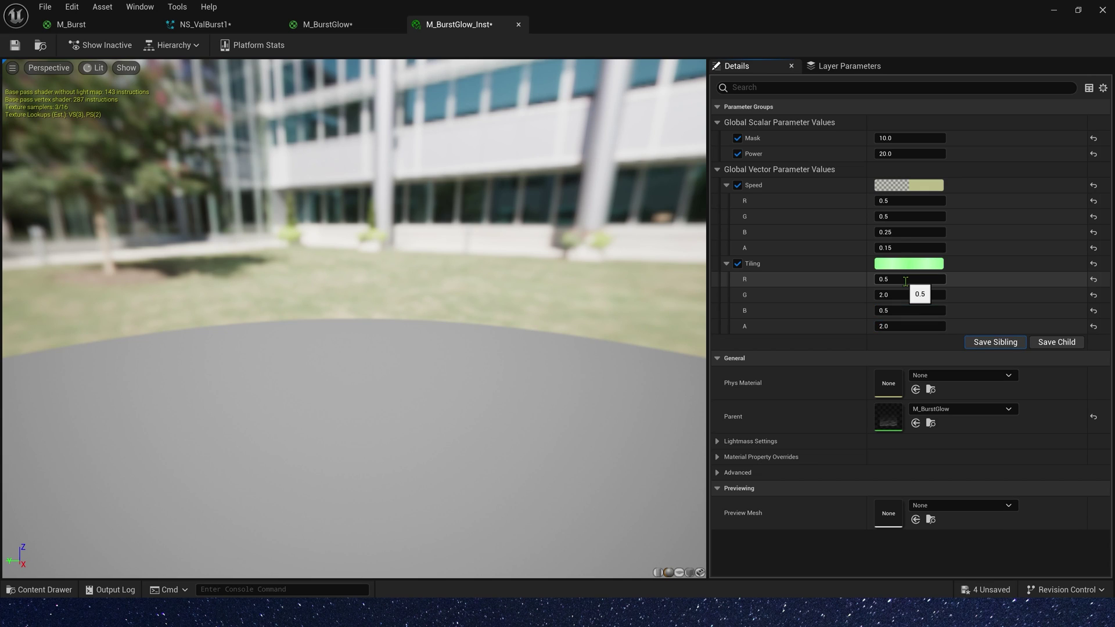
pyautogui.hotkey('ctrl', 's')
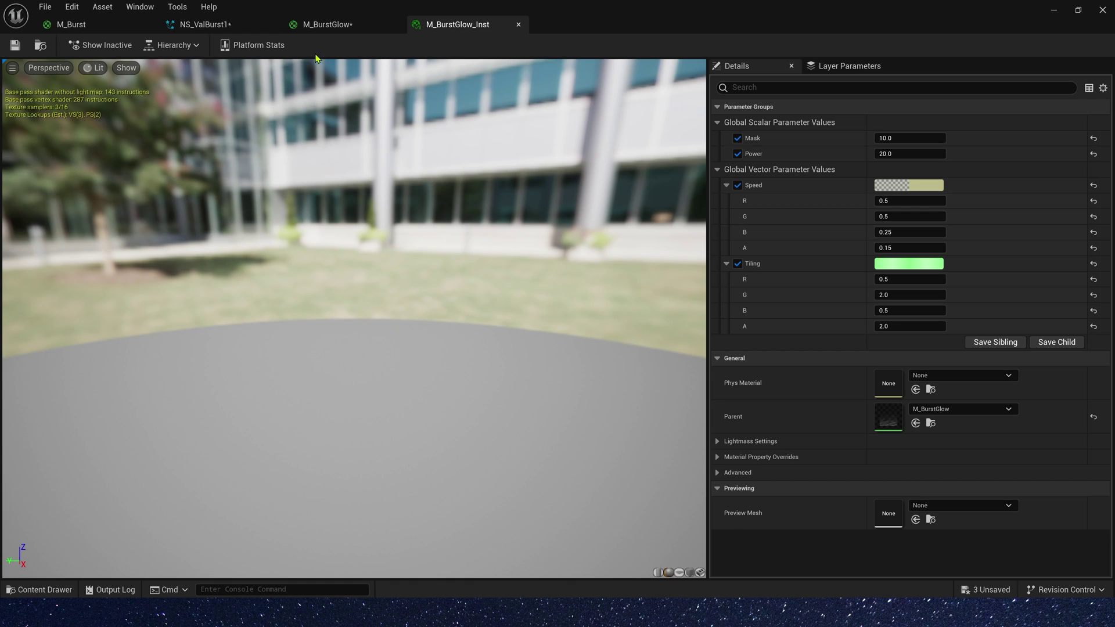
# Step: In NS_ValBurst1, assign M_BurstGlow_Inst as the override material of the BurstGlow001 emitter's Mesh Renderer
pyautogui.click(238, 25)
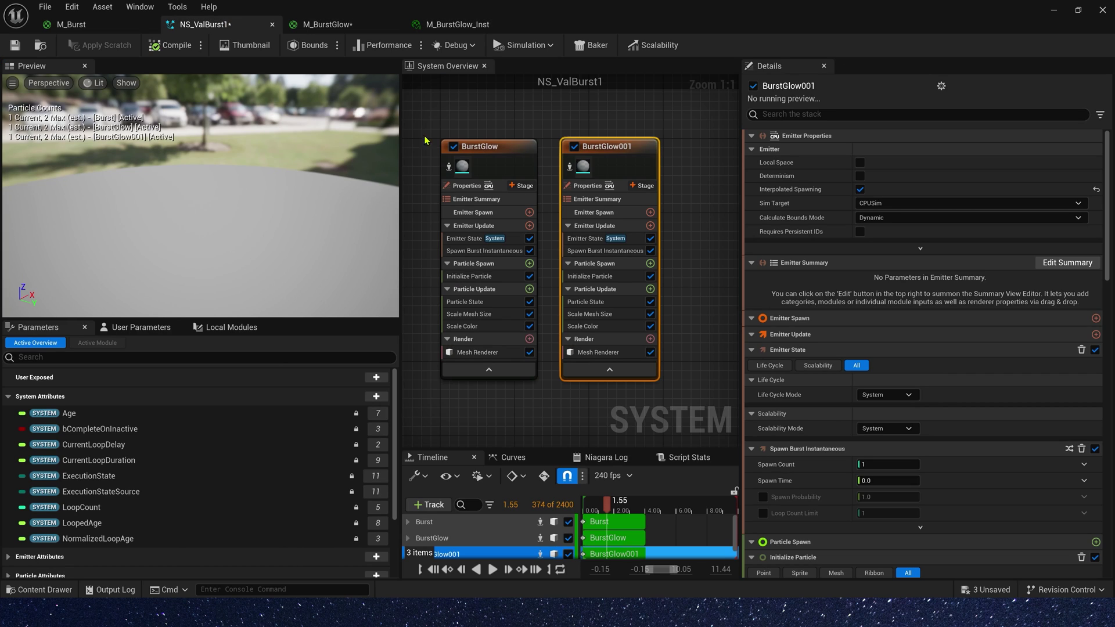
pyautogui.click(596, 350)
pyautogui.moveTo(716, 341); pyautogui.dragTo(698, 274, button='right')
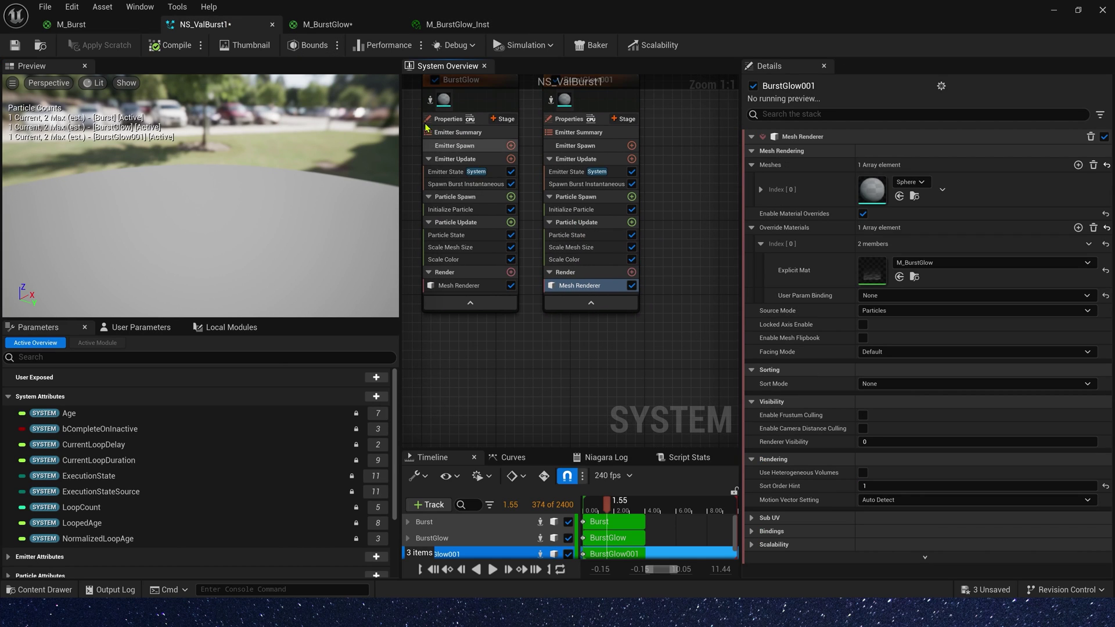
pyautogui.hotkey('ctrl', 'Tab')
pyautogui.hotkey('ctrl', 'Tab')
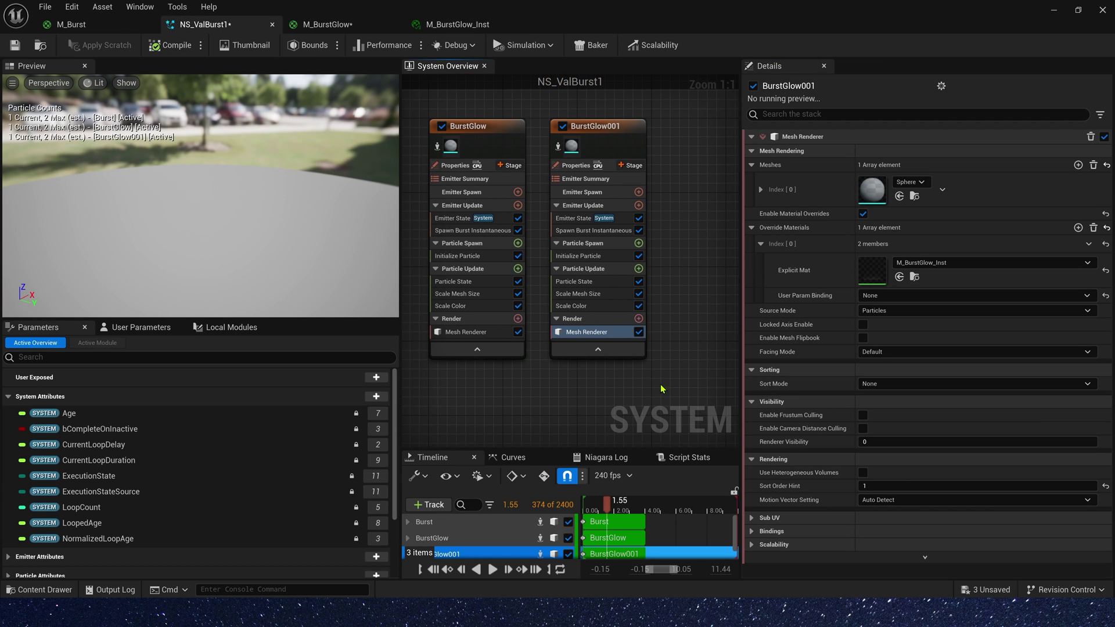
# Step: Disable the original BurstGlow emitter and preview BurstGlow001 over the Burst sphere at 0.46 on the timeline
pyautogui.moveTo(607, 505); pyautogui.dragTo(589, 504)
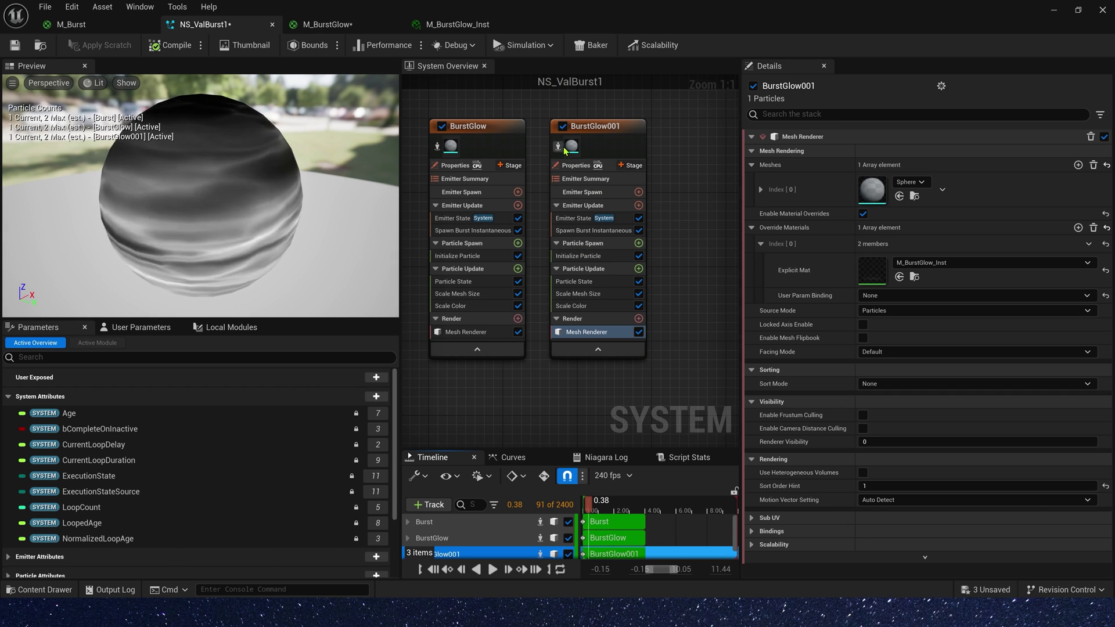
pyautogui.moveTo(588, 503); pyautogui.dragTo(586, 505)
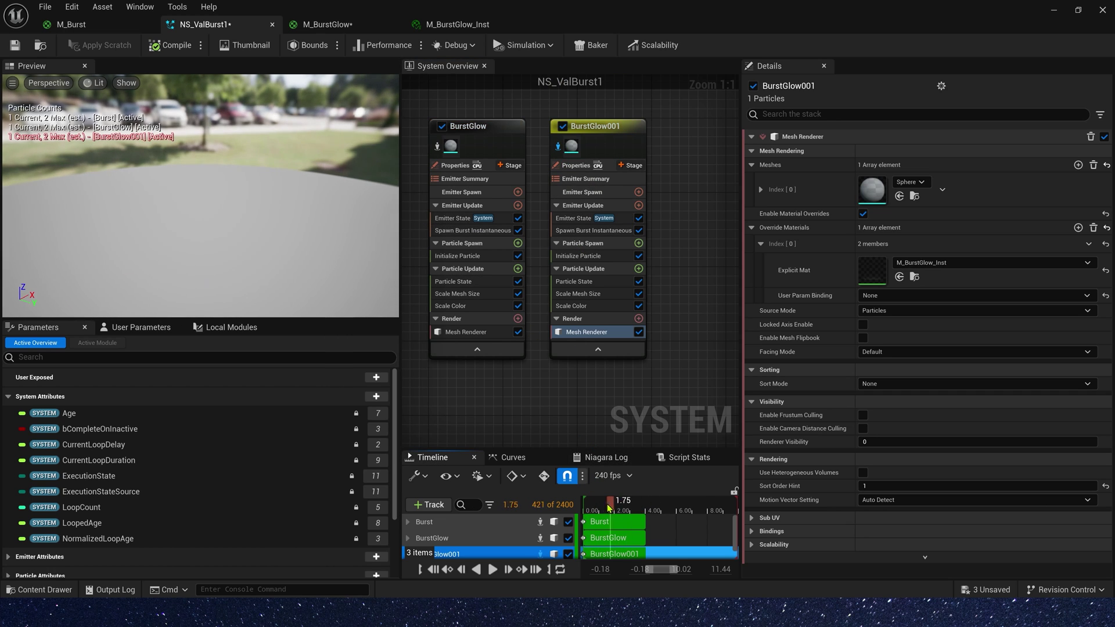
pyautogui.click(556, 146)
pyautogui.moveTo(486, 108); pyautogui.dragTo(583, 121, button='right')
pyautogui.click(538, 139)
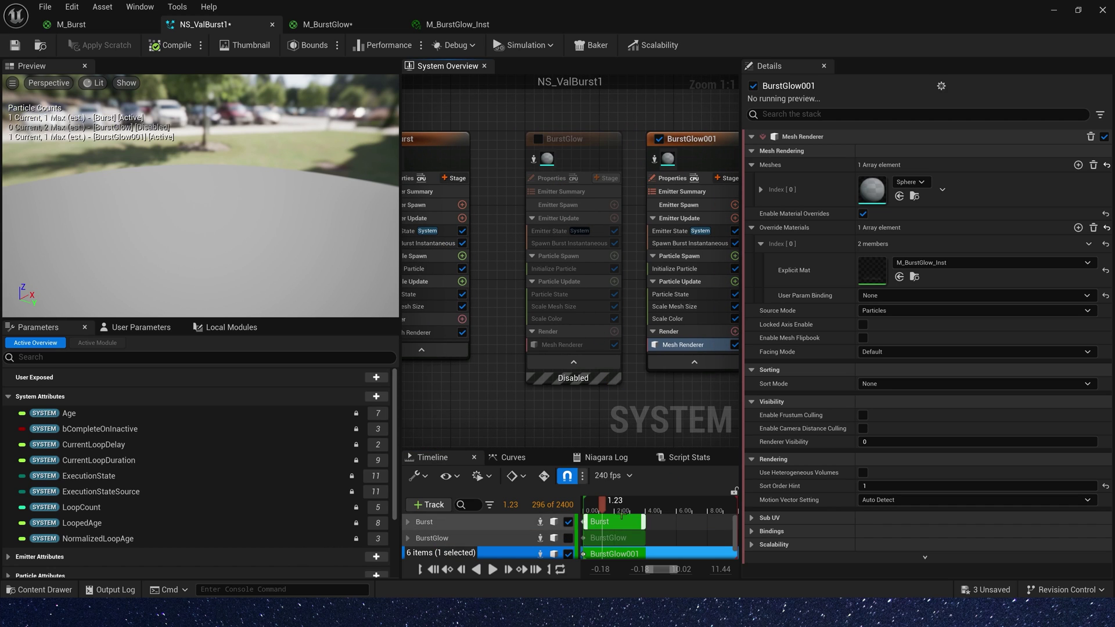
pyautogui.moveTo(604, 512); pyautogui.dragTo(592, 513)
pyautogui.moveTo(209, 219); pyautogui.dragTo(174, 191)
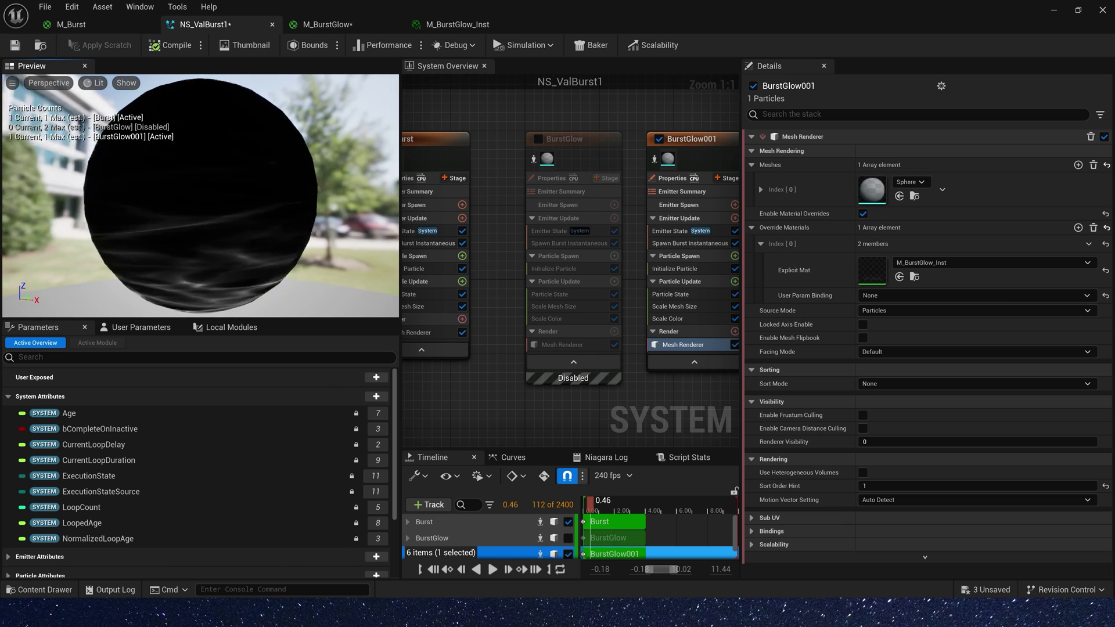
# Step: Set the Initialize Particle Color of BurstGlow001 to R 100, G 100, B 100 and alpha 1
pyautogui.moveTo(681, 273); pyautogui.dragTo(551, 247, button='right')
pyautogui.click(550, 247)
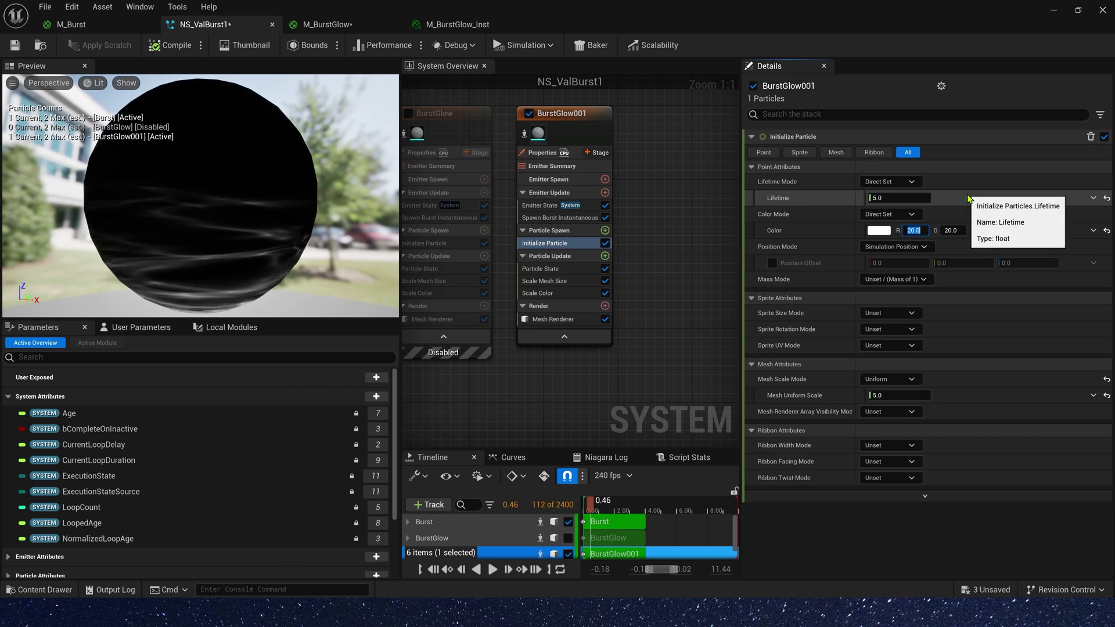
pyautogui.write('100')
pyautogui.press('Tab')
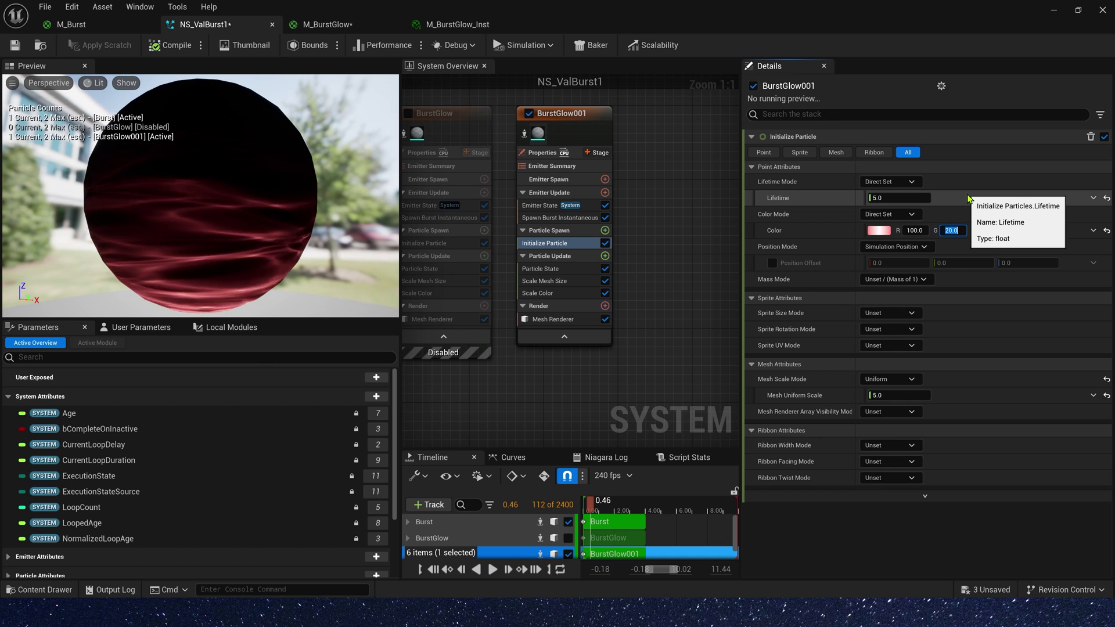
pyautogui.write('100')
pyautogui.press('Tab')
pyautogui.write('100')
pyautogui.press('Tab')
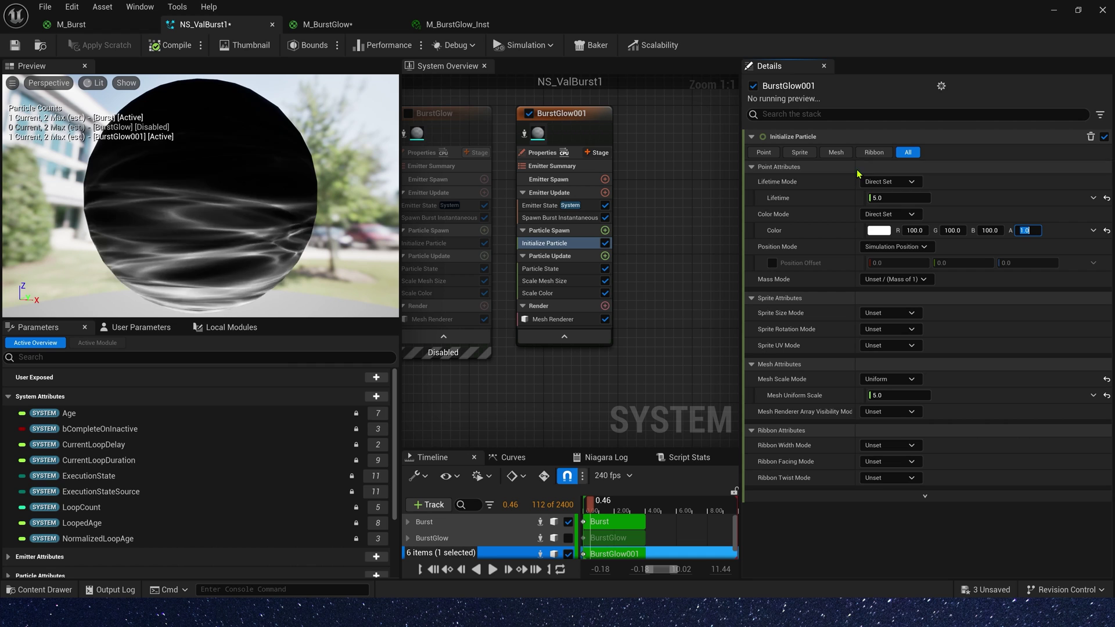
pyautogui.write('1')
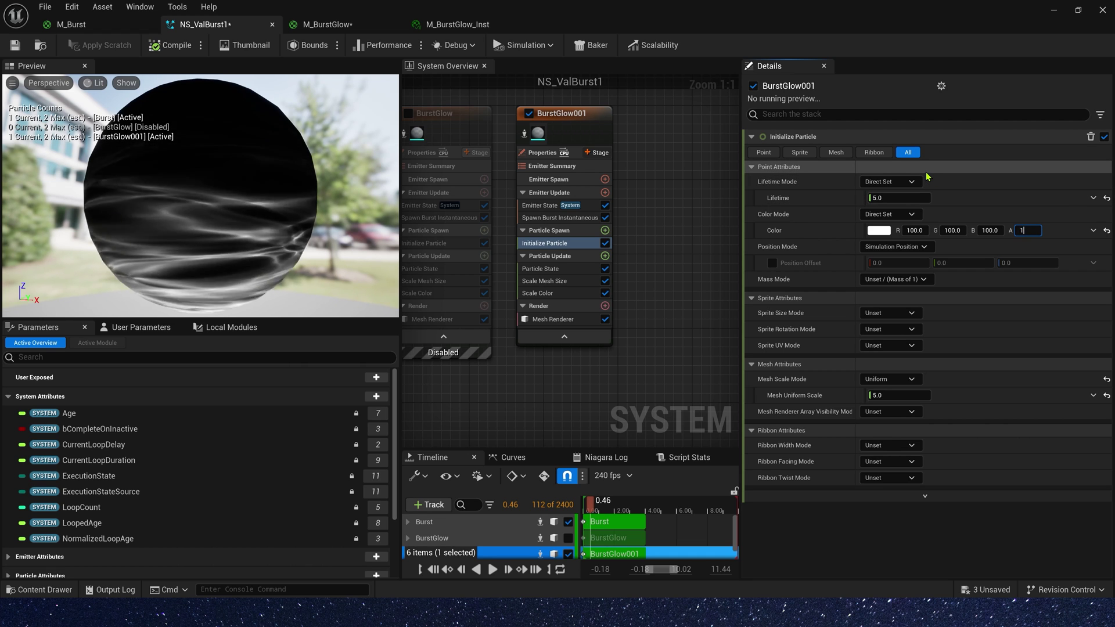
# Step: Set the initial color alpha of BurstGlow001 to 10, then disable its Scale Color module and save the system
pyautogui.write('0')
pyautogui.press('Return')
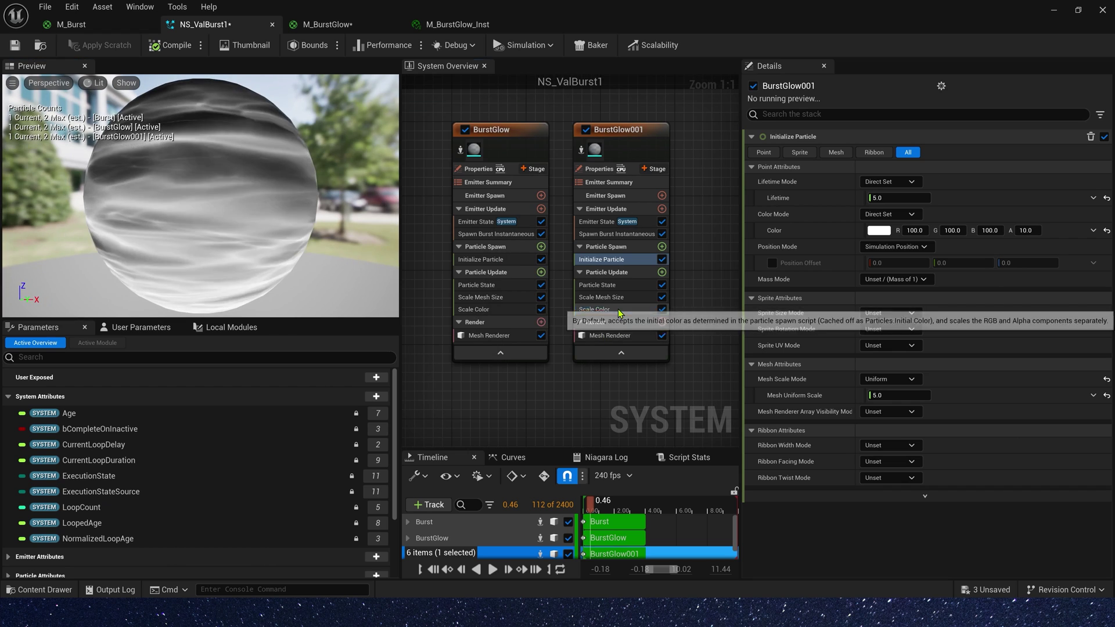
pyautogui.click(604, 309)
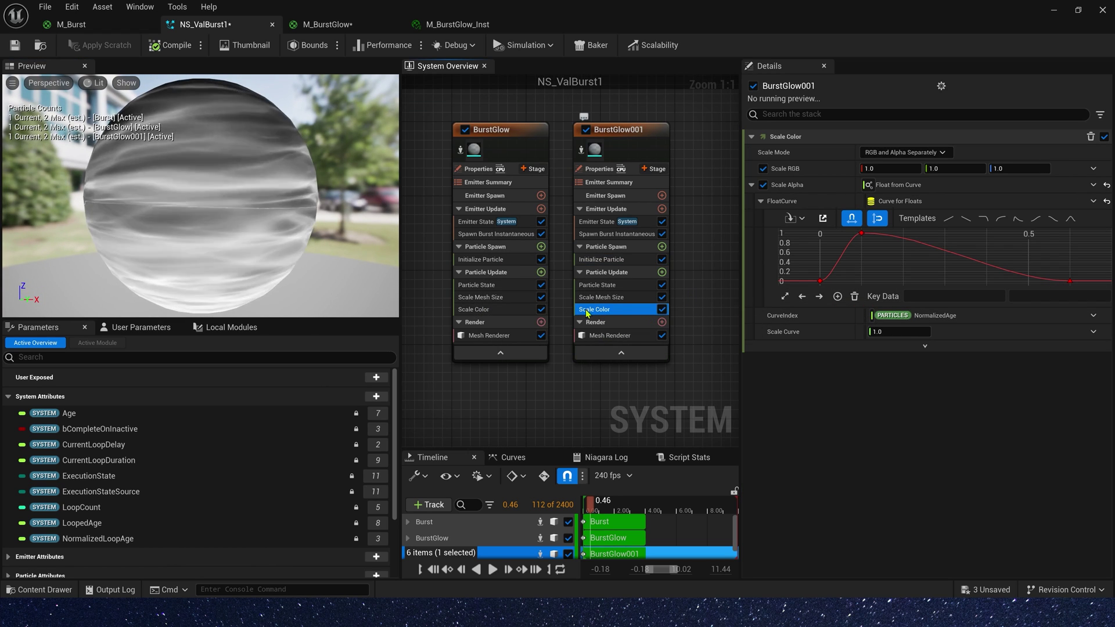
pyautogui.click(662, 310)
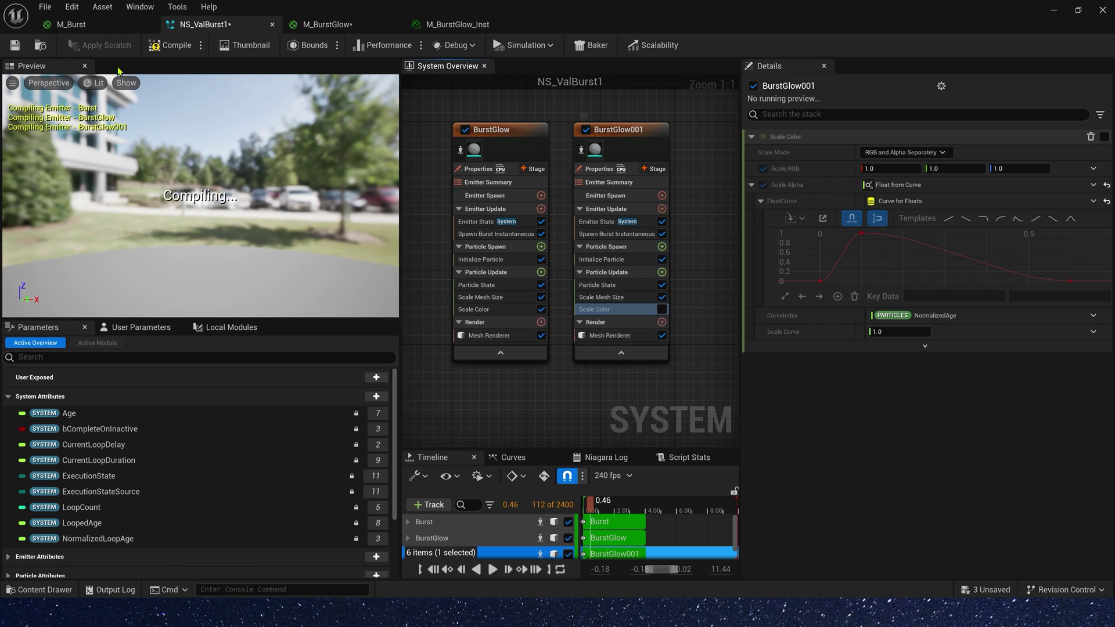
pyautogui.click(14, 45)
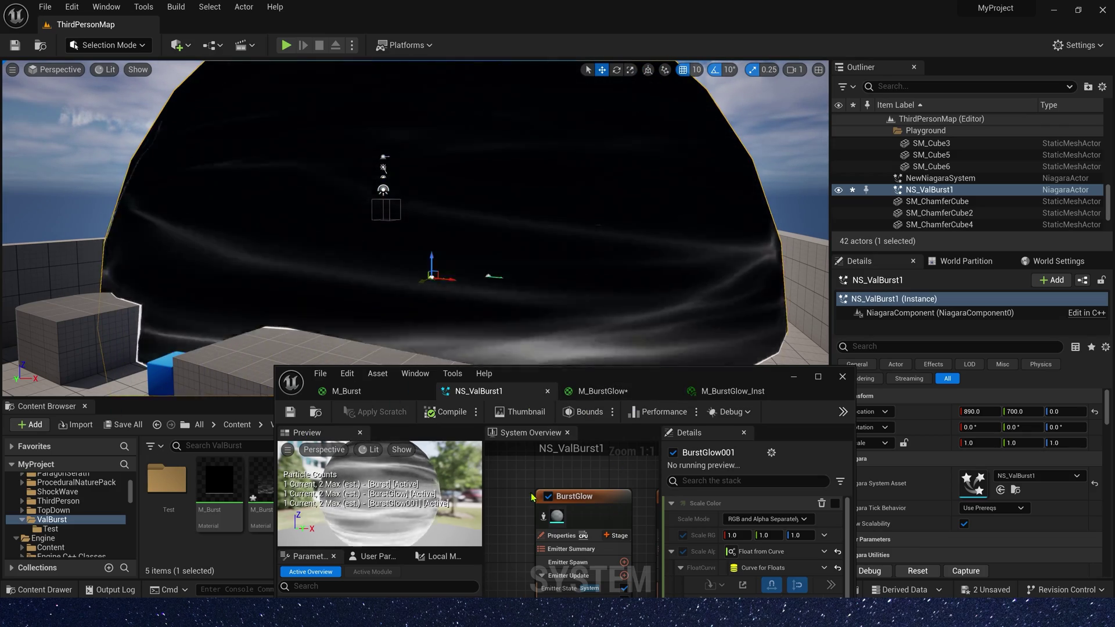
pyautogui.doubleClick(666, 379)
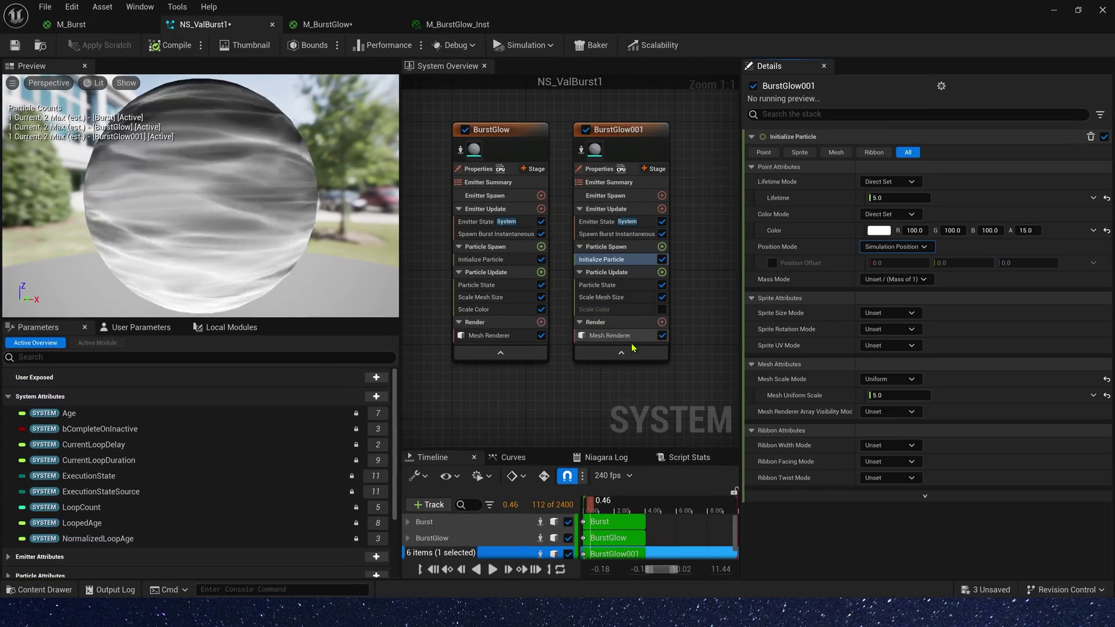
# Step: Add an empty emitter beside BurstGlow001 in the system and name it Decal
pyautogui.moveTo(692, 176); pyautogui.dragTo(500, 197, button='right')
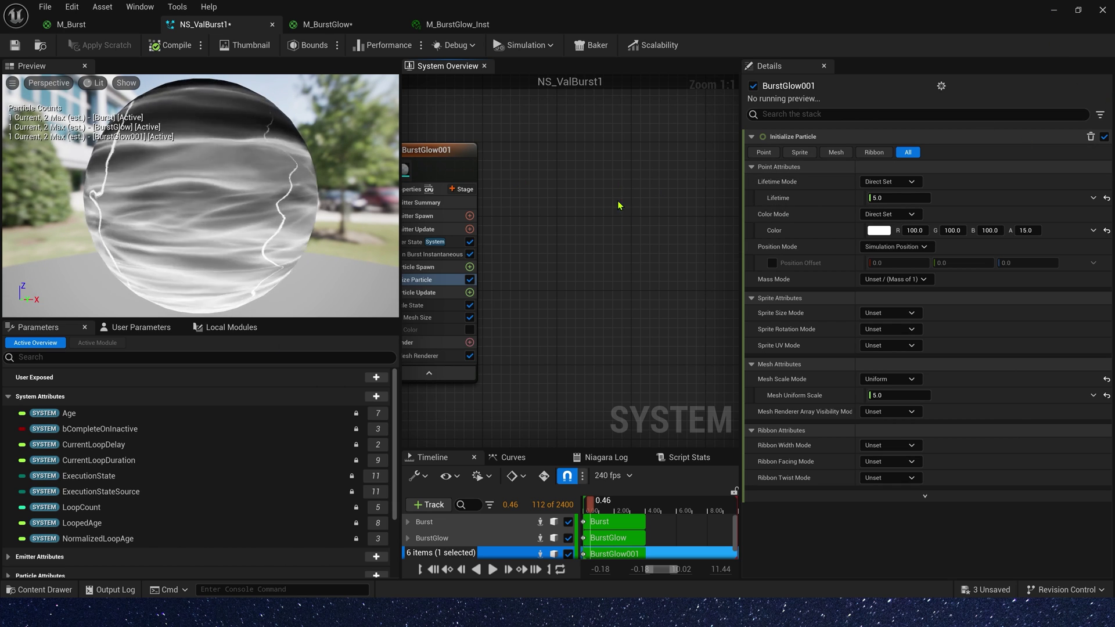
pyautogui.moveTo(523, 151); pyautogui.dragTo(565, 145, button='right')
pyautogui.rightClick(565, 146)
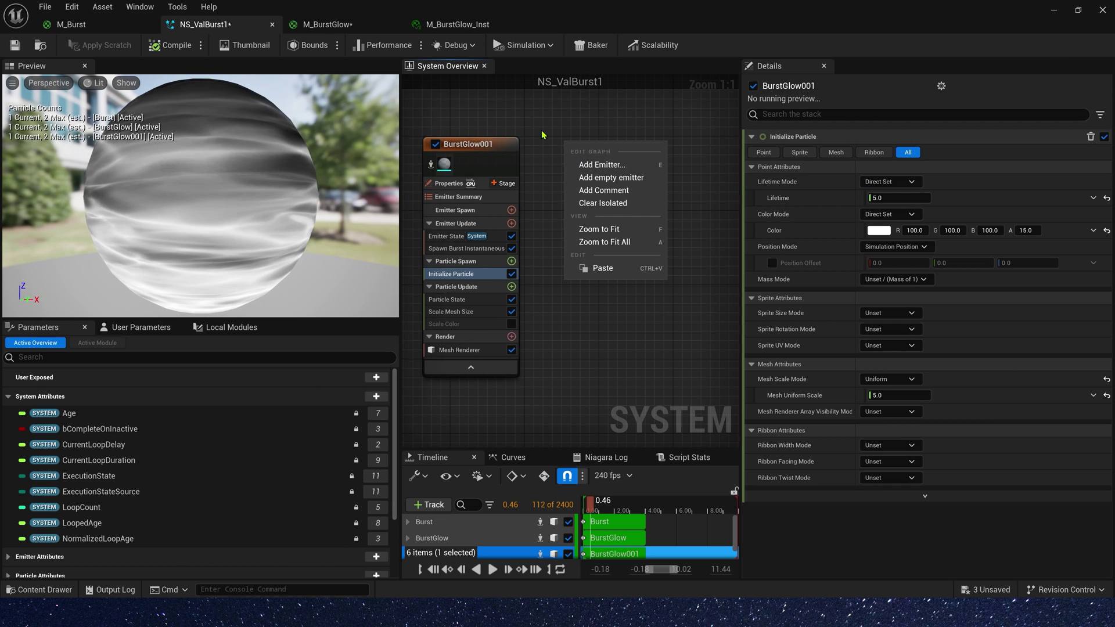
pyautogui.click(602, 165)
pyautogui.doubleClick(627, 365)
pyautogui.write('Cecal')
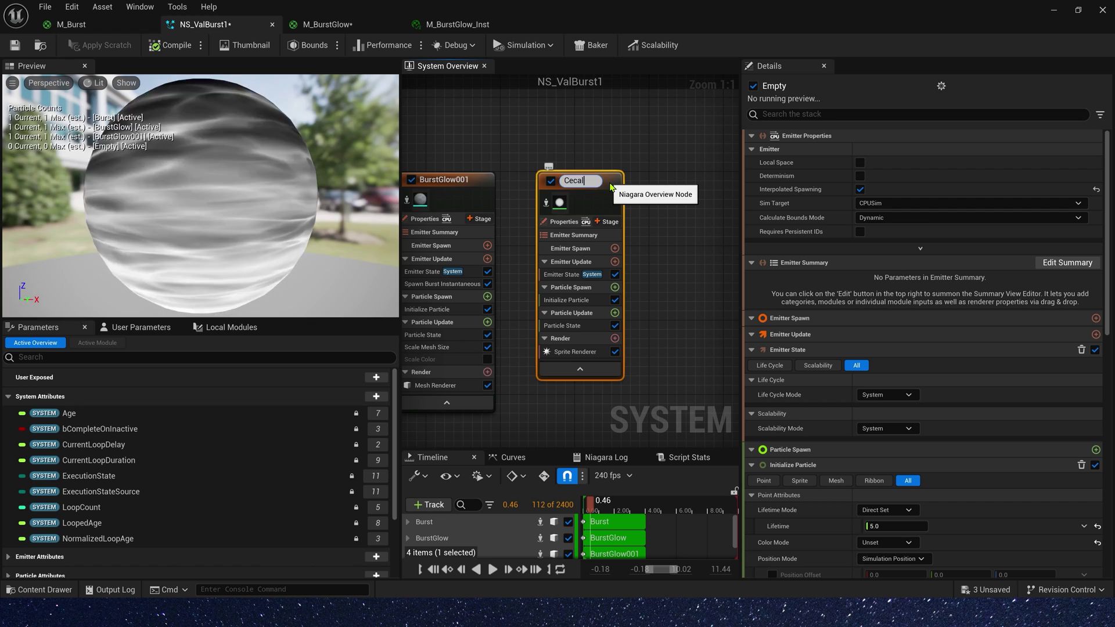
pyautogui.press('Return')
# Step: Replace the Decal emitter's Sprite Renderer with a Decal Renderer and save the system
pyautogui.click(576, 349)
pyautogui.click(1082, 135)
pyautogui.click(612, 325)
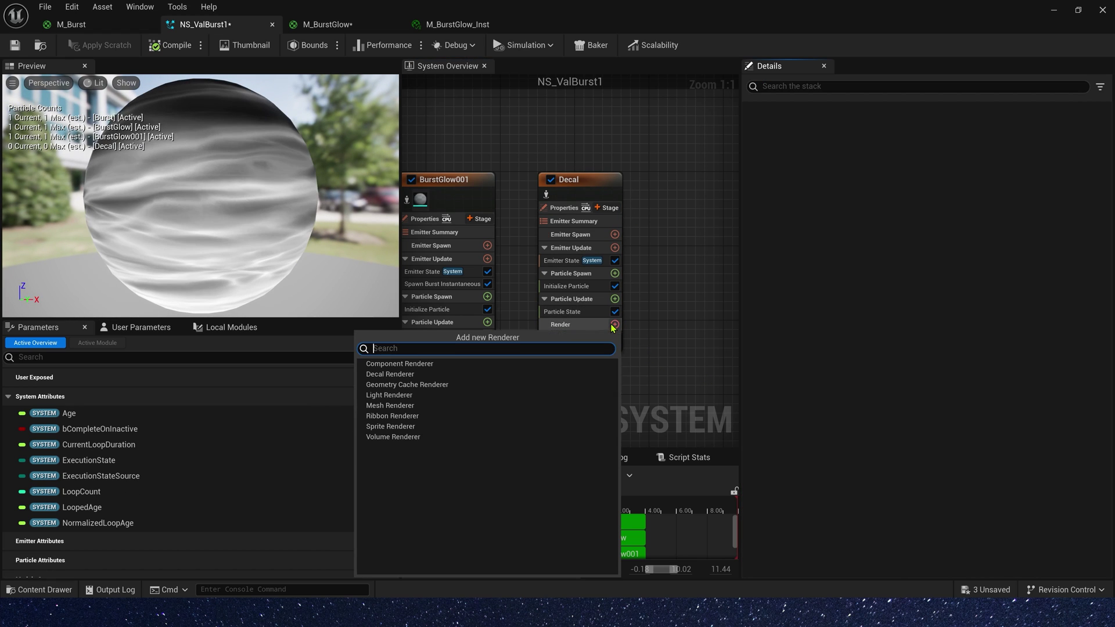
pyautogui.click(390, 374)
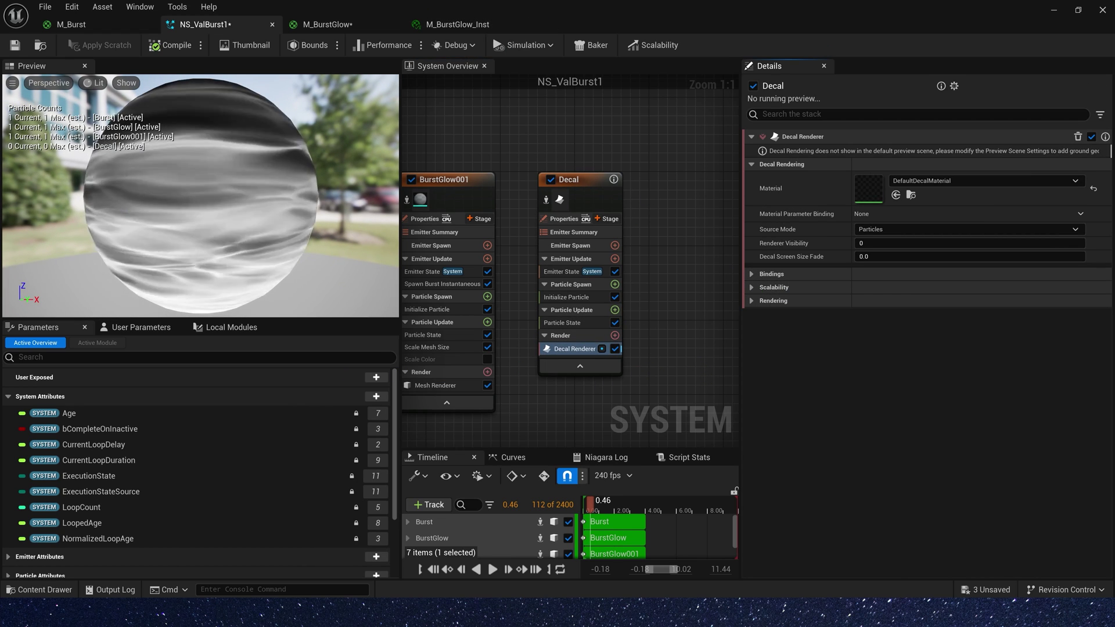
pyautogui.hotkey('ctrl', 's')
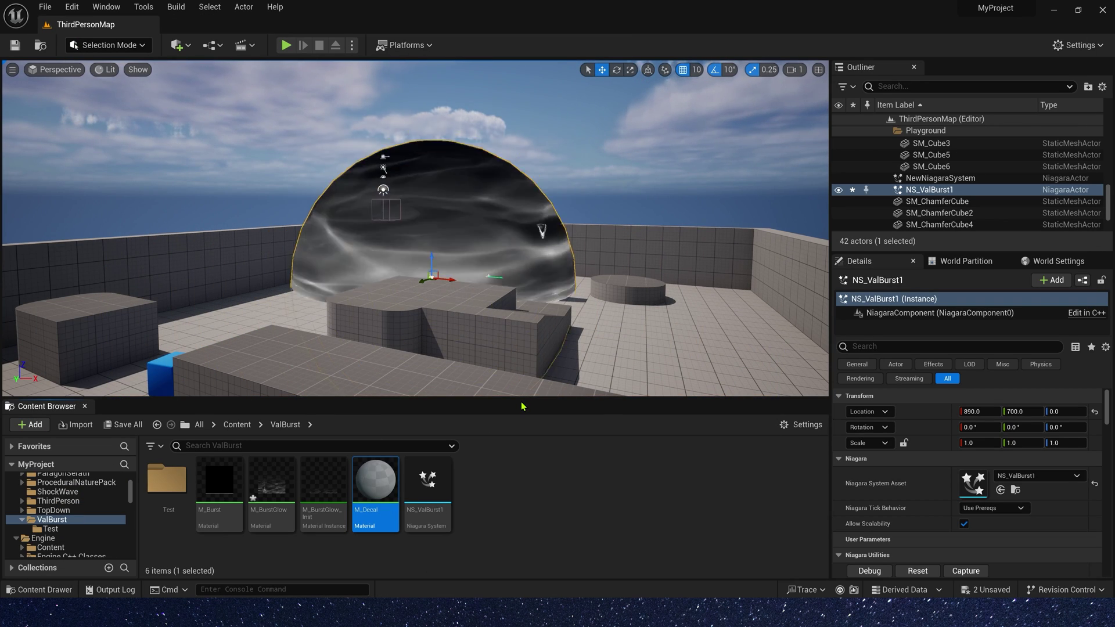
# Step: Open the M_Decal material and set its Material Domain to Deferred Decal and Blend Mode to Translucent
pyautogui.doubleClick(374, 482)
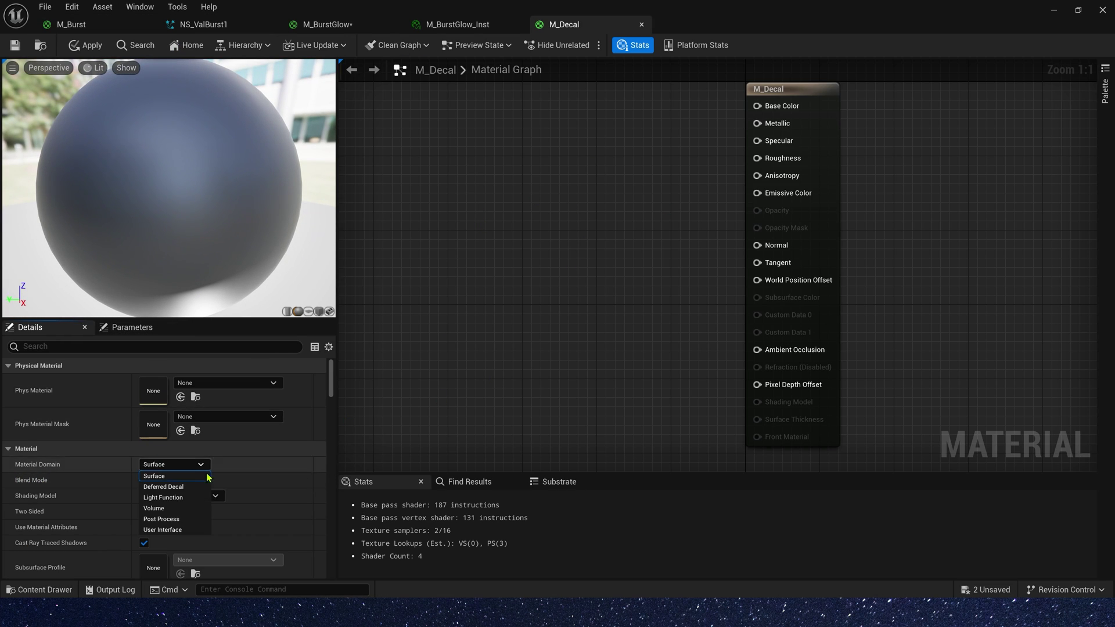
pyautogui.click(178, 488)
pyautogui.click(174, 480)
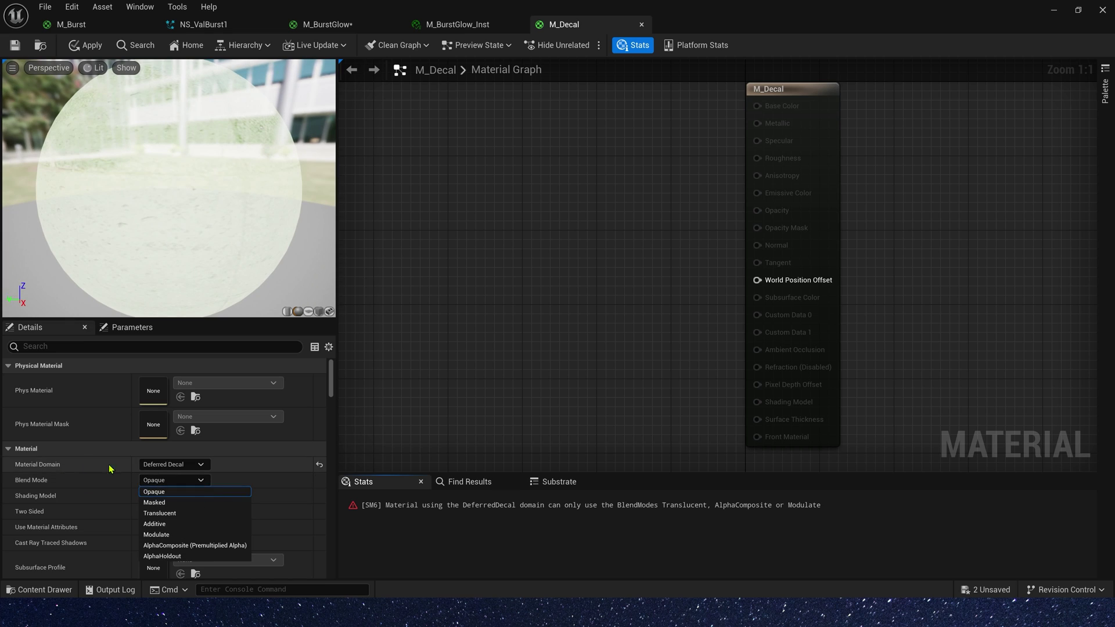
pyautogui.click(185, 514)
# Step: Add a constant of value 0 to the M_Decal graph and connect it to Base Color
pyautogui.moveTo(469, 193); pyautogui.dragTo(519, 231, button='right')
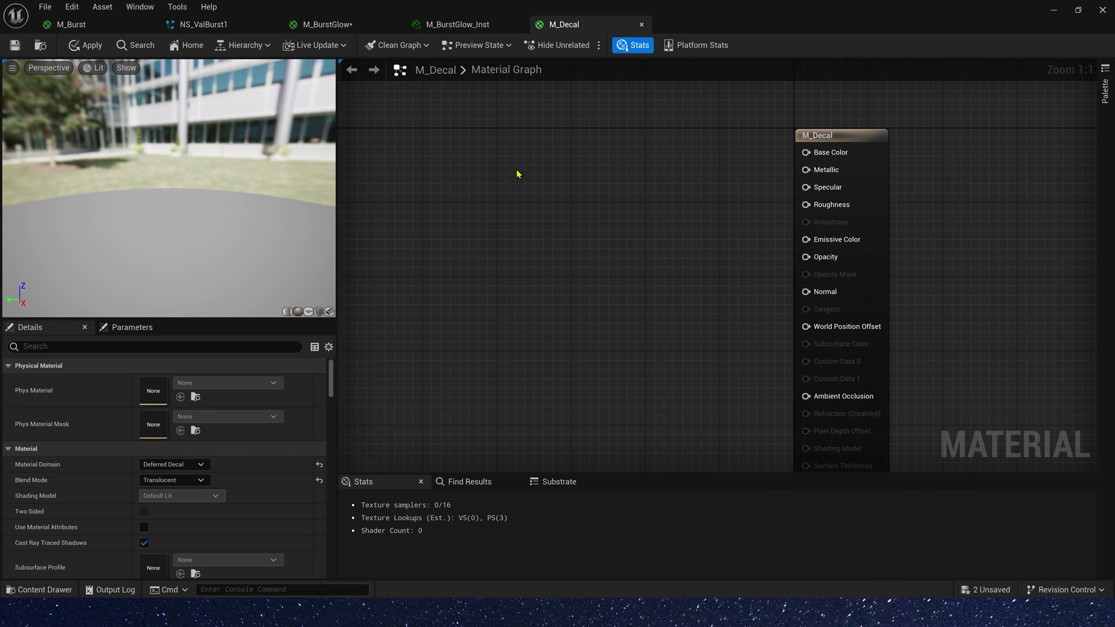
pyautogui.click(533, 147)
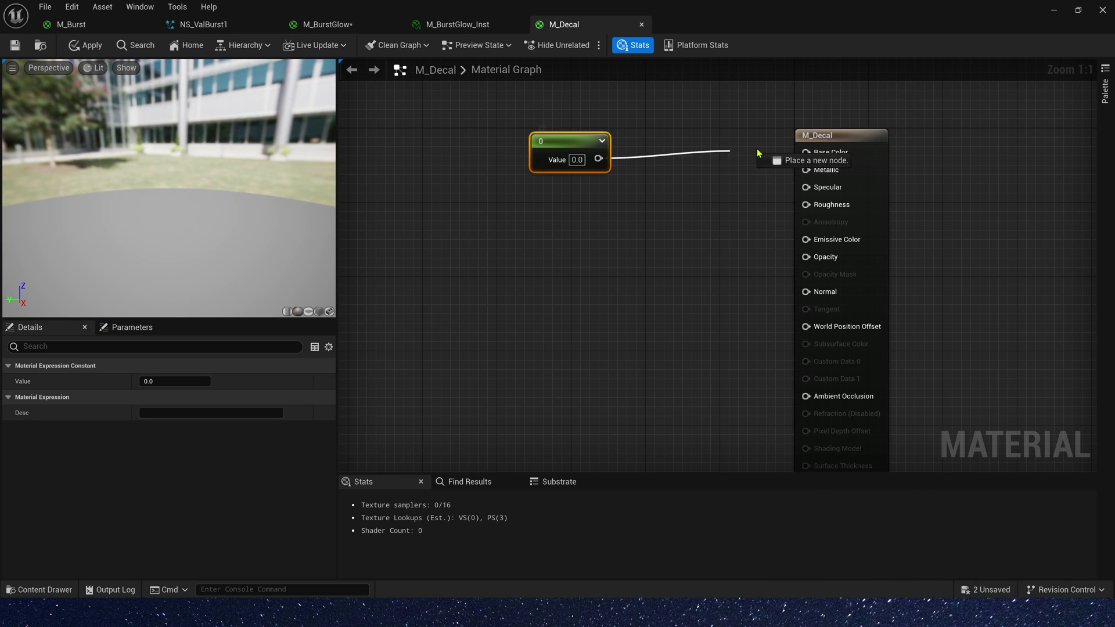
pyautogui.moveTo(812, 162); pyautogui.dragTo(811, 161)
# Step: Add a RadialGradientExponential node below the constant, leaving room before the material output
pyautogui.rightClick(498, 249)
pyautogui.write('ra')
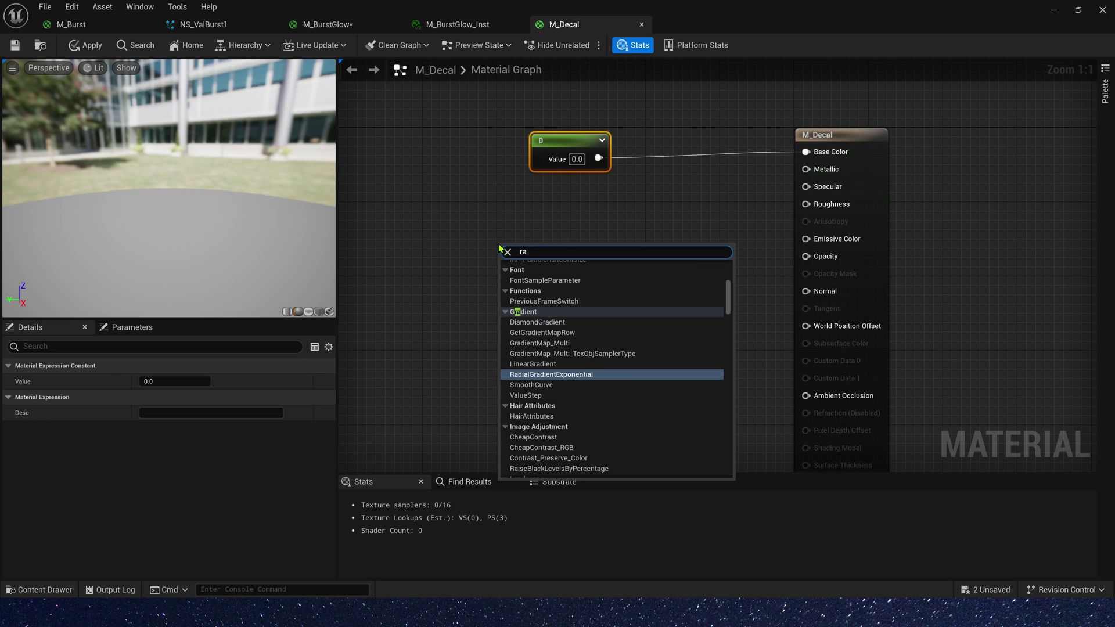
pyautogui.write('dial')
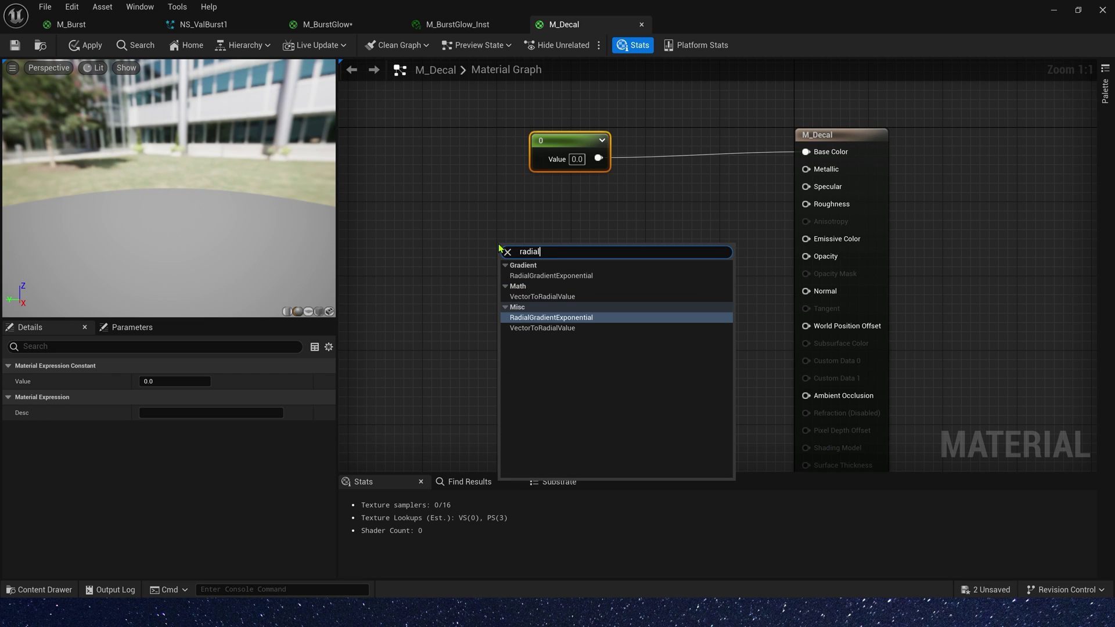
pyautogui.click(594, 317)
pyautogui.moveTo(597, 256); pyautogui.dragTo(493, 278)
pyautogui.moveTo(522, 325); pyautogui.dragTo(400, 325)
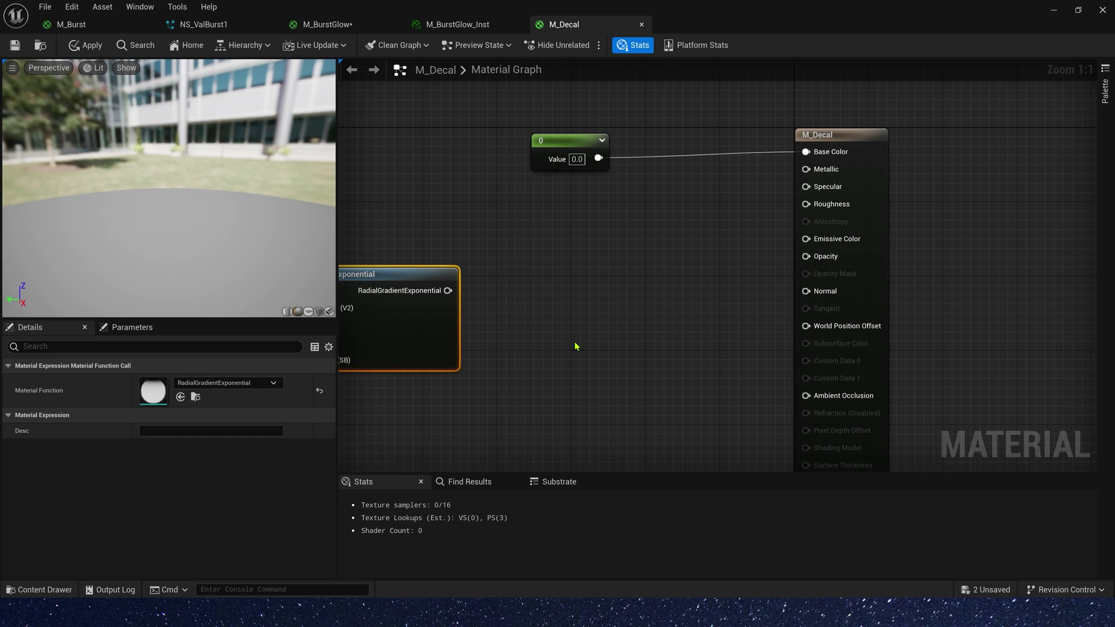
# Step: Multiply the RadialGradientExponential output by 0.8 and connect the result to the material's Opacity
pyautogui.press('m')
pyautogui.click(550, 314)
pyautogui.moveTo(448, 290); pyautogui.dragTo(569, 324)
pyautogui.moveTo(412, 440); pyautogui.dragTo(559, 317, button='right')
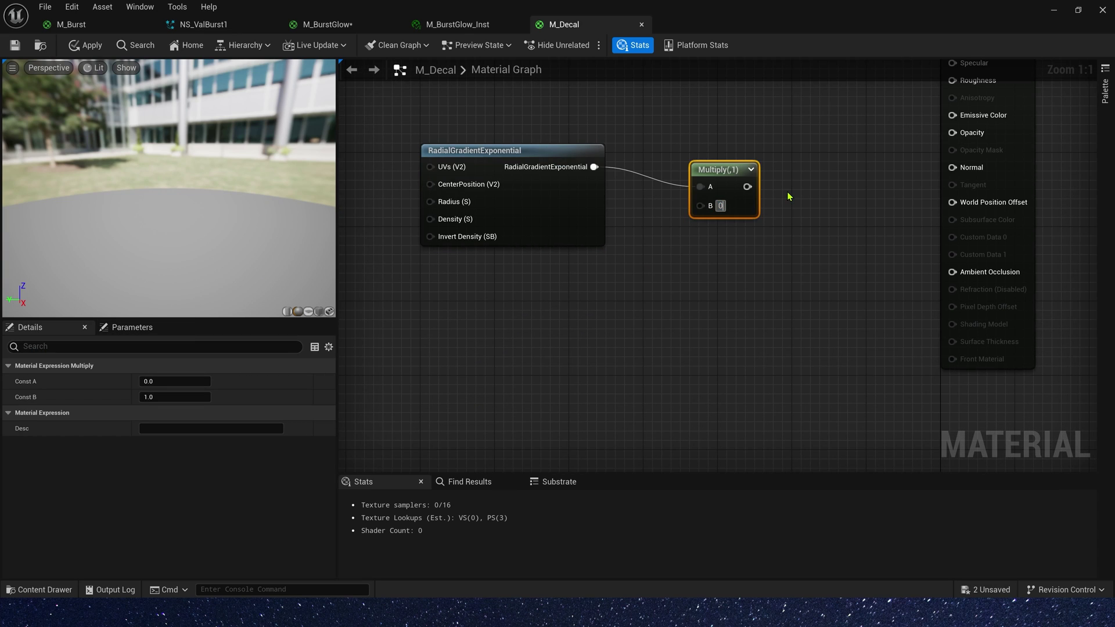
pyautogui.moveTo(811, 108); pyautogui.dragTo(764, 175, button='right')
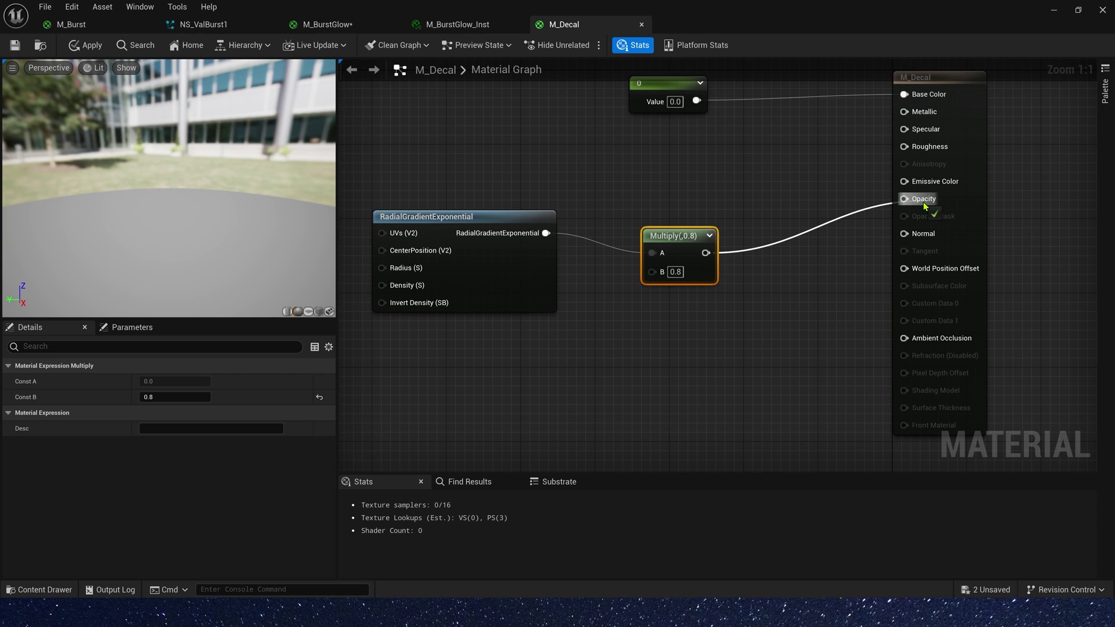
# Step: Feed a constant into the Density input of RadialGradientExponential and save M_Decal
pyautogui.moveTo(403, 292); pyautogui.dragTo(532, 270, button='right')
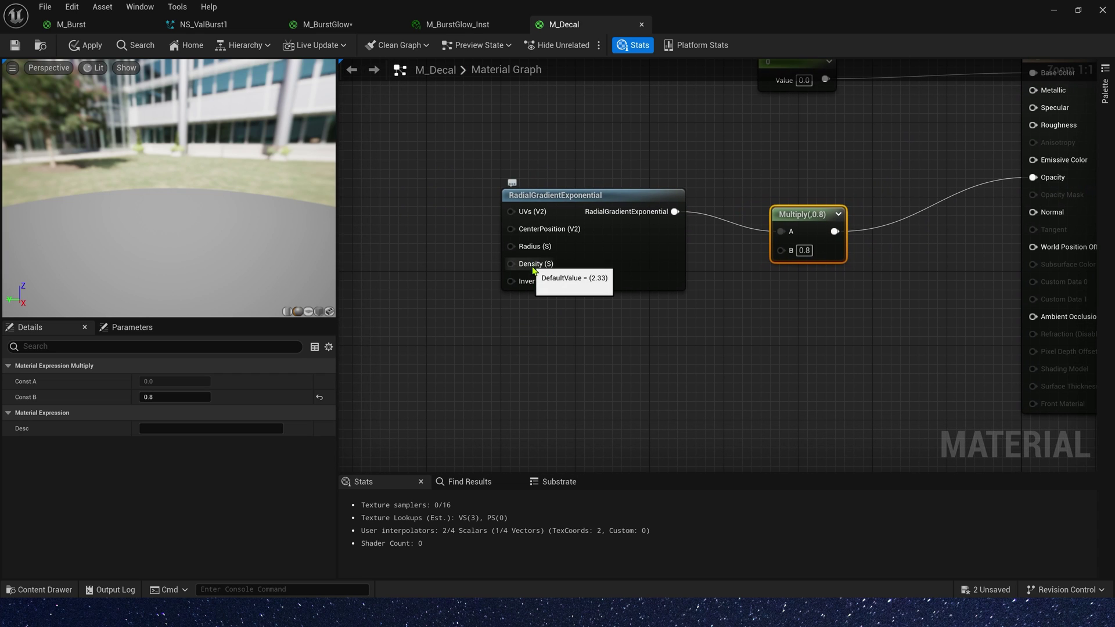
pyautogui.click(380, 257)
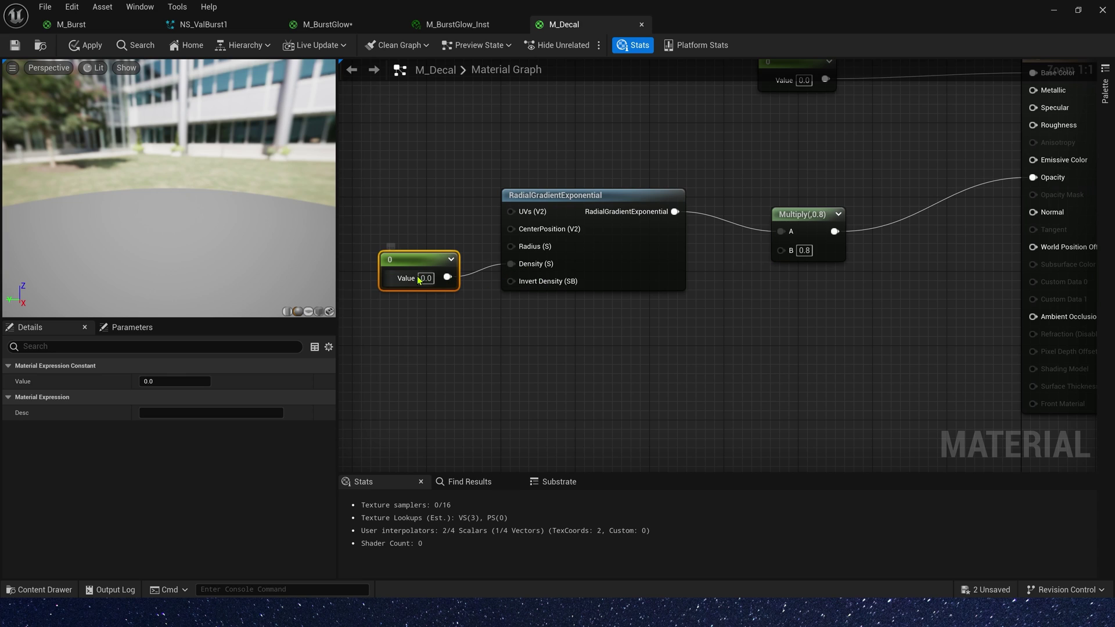
pyautogui.click(506, 311)
pyautogui.moveTo(719, 179); pyautogui.dragTo(479, 186, button='right')
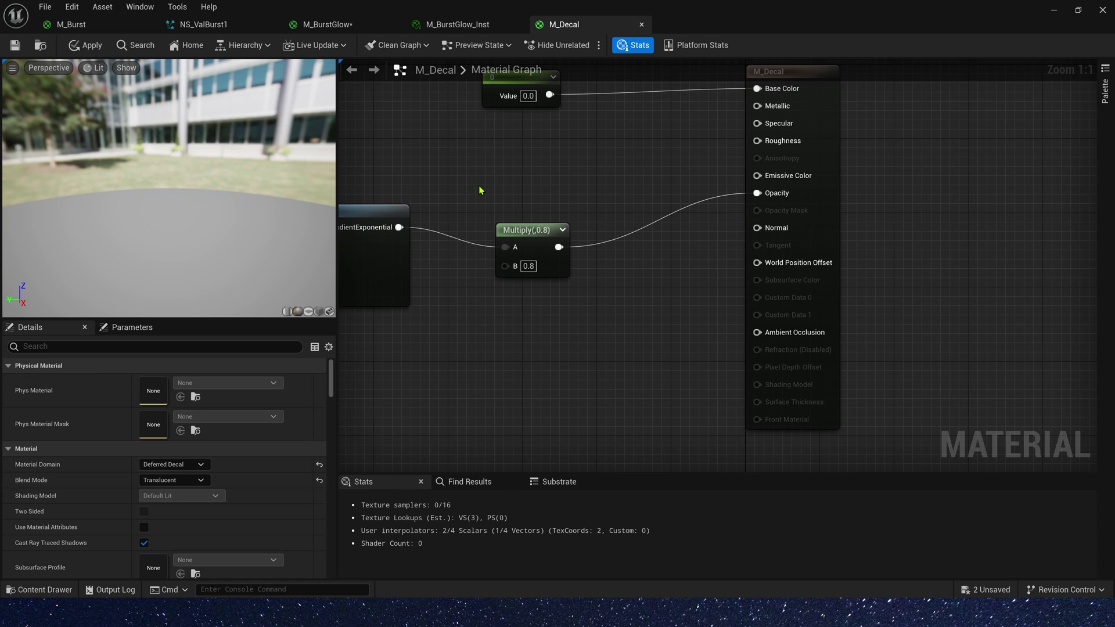
pyautogui.click(17, 48)
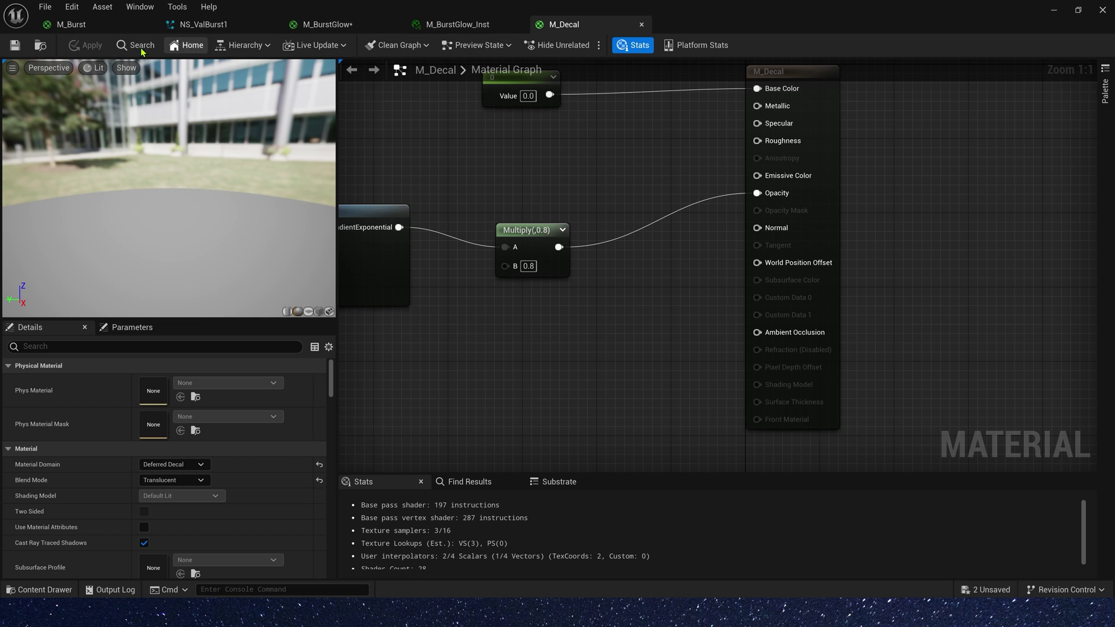
# Step: In NS_ValBurst1, assign M_Decal to the Decal Renderer and add Spawn Burst Instantaneous to the Decal emitter's Emitter Update
pyautogui.click(224, 26)
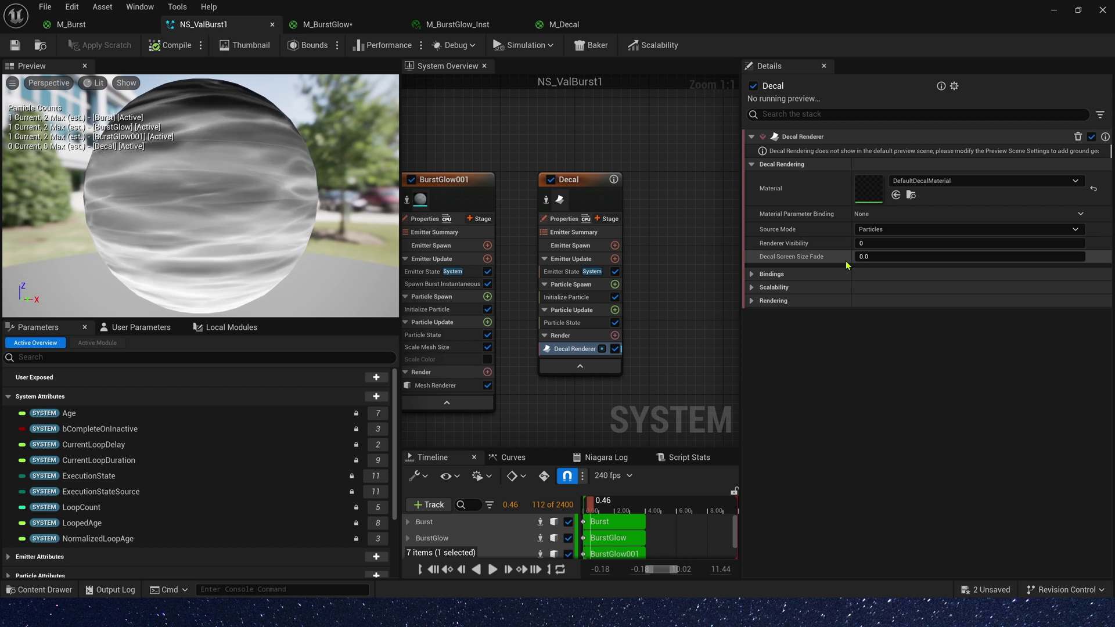
pyautogui.click(896, 196)
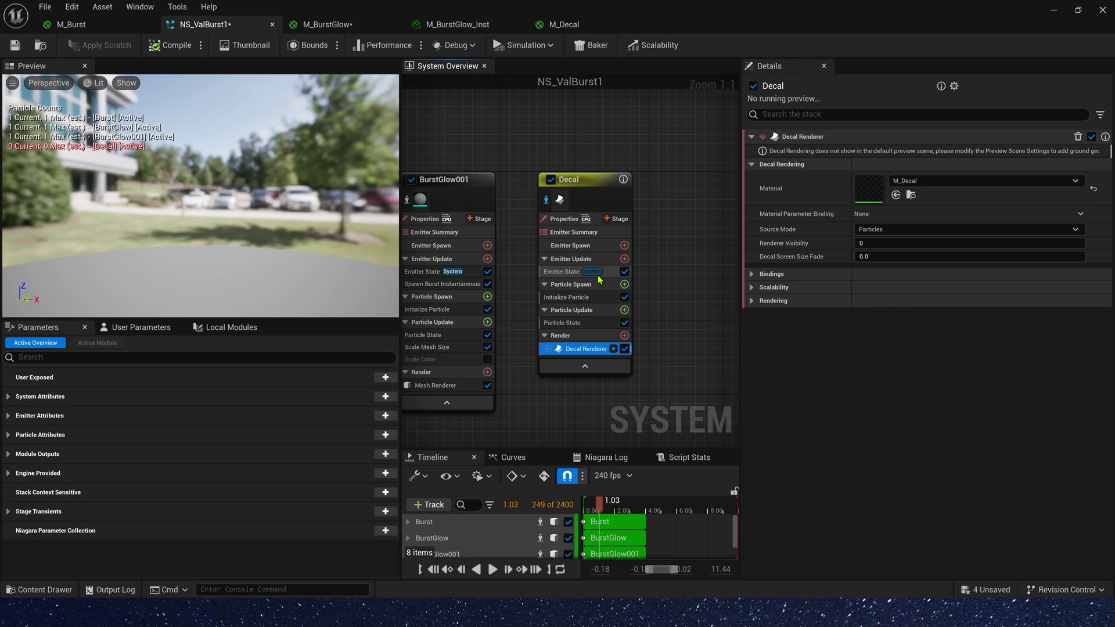
pyautogui.click(625, 258)
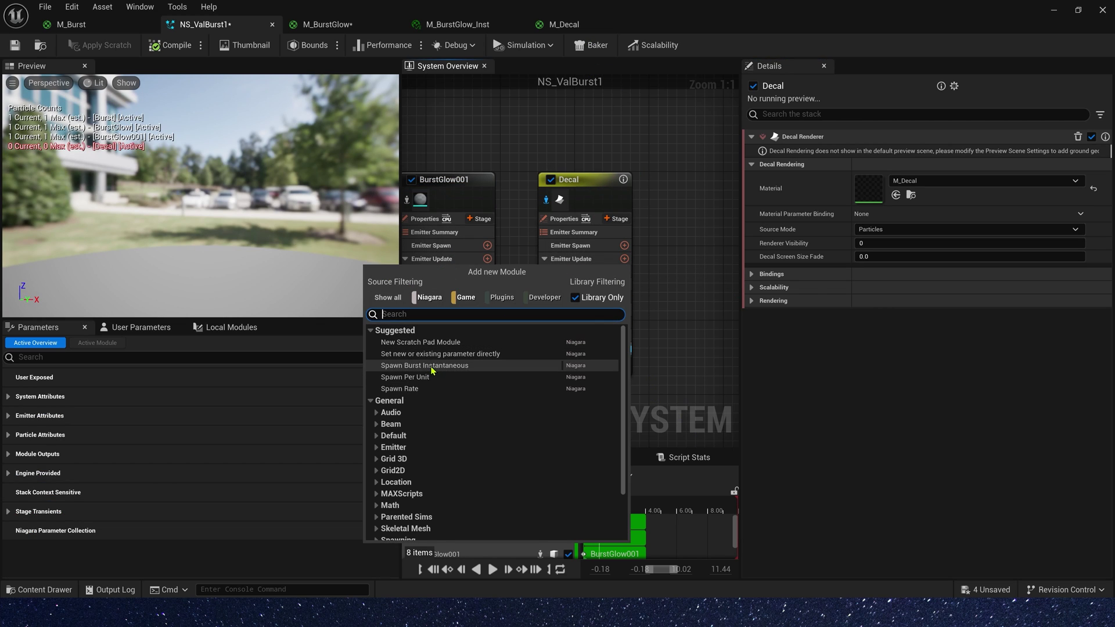
pyautogui.click(453, 364)
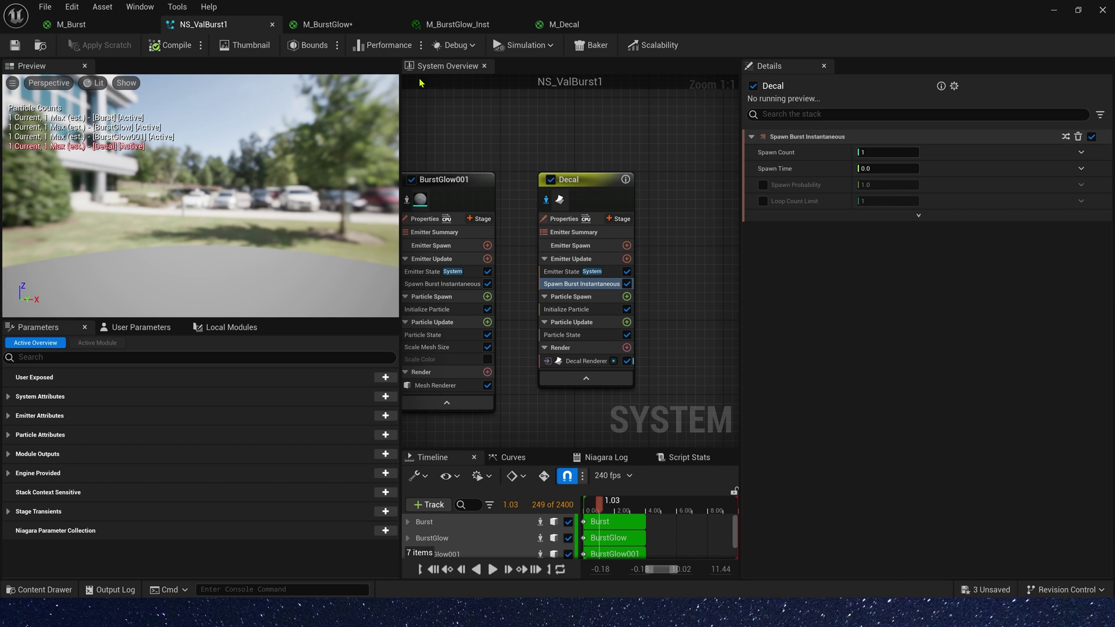
# Step: Inspect the decal on the floor around NS_ValBurst1 in the ThirdPersonMap level from several angles
pyautogui.moveTo(740, 6); pyautogui.dragTo(641, 371)
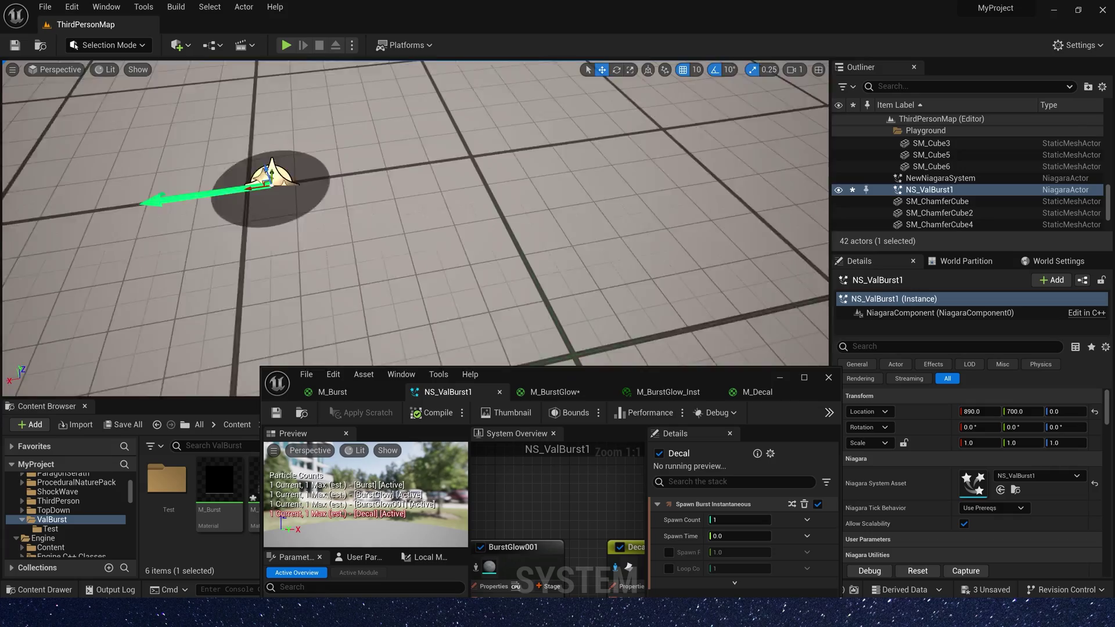
pyautogui.moveTo(442, 267); pyautogui.dragTo(443, 267, button='right')
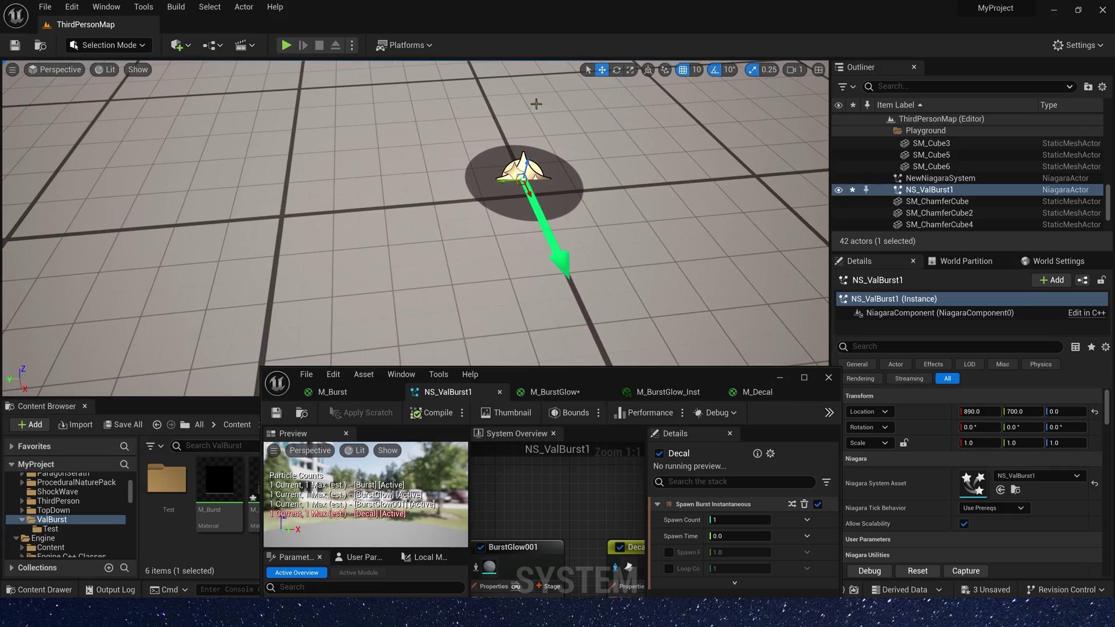
pyautogui.moveTo(536, 103); pyautogui.dragTo(636, 323, button='right')
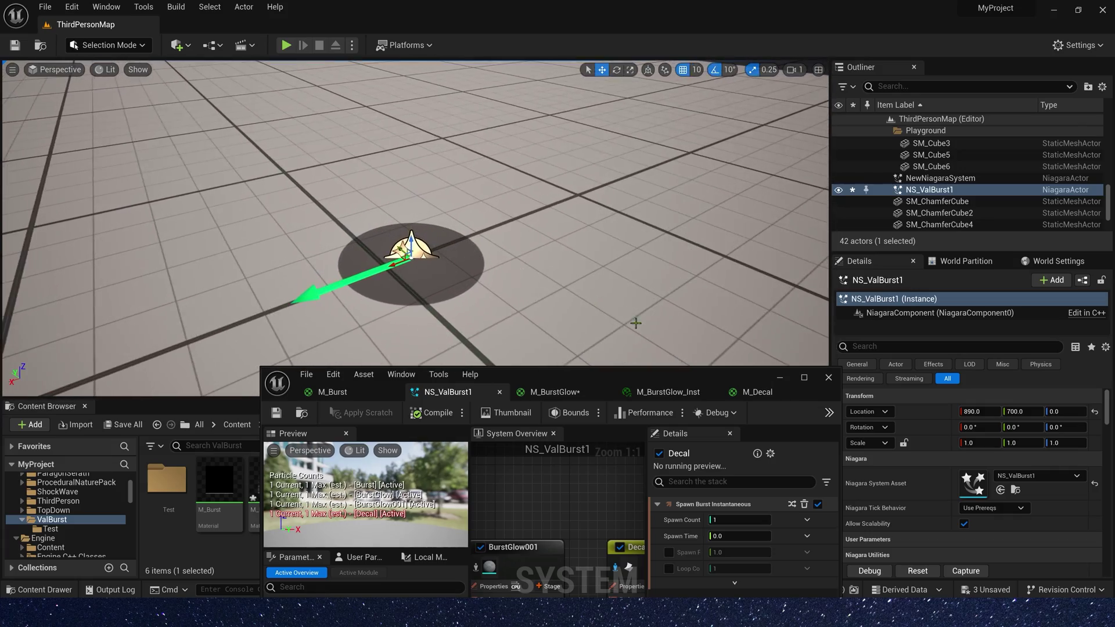
# Step: Add the DecalSize particle attribute as a Set module in the Decal emitter's Particle Update
pyautogui.doubleClick(664, 376)
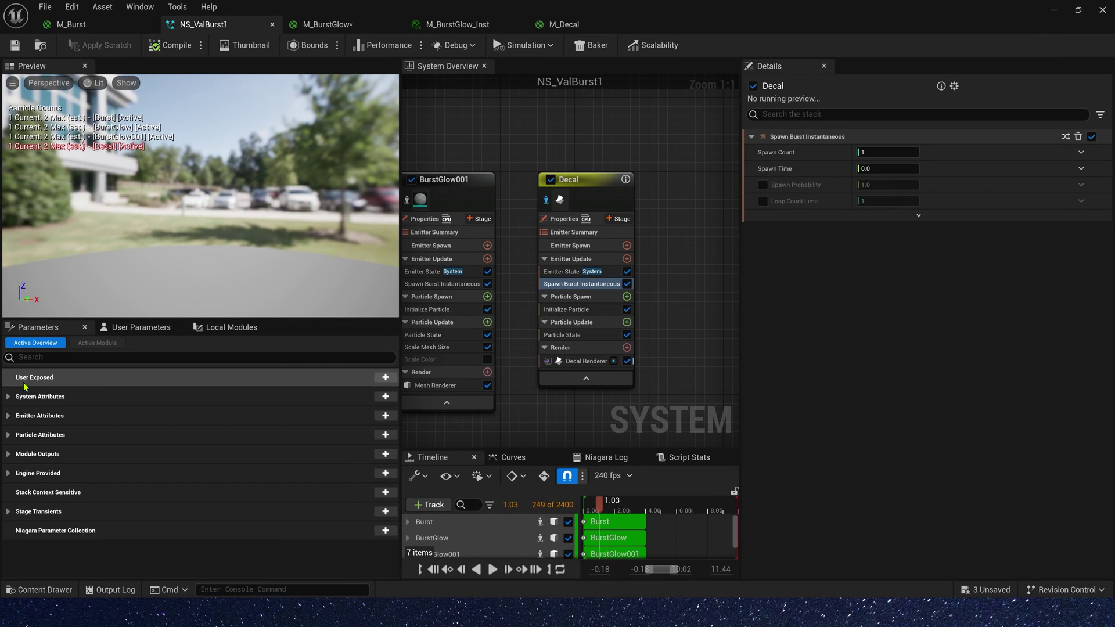
pyautogui.click(35, 437)
pyautogui.click(377, 435)
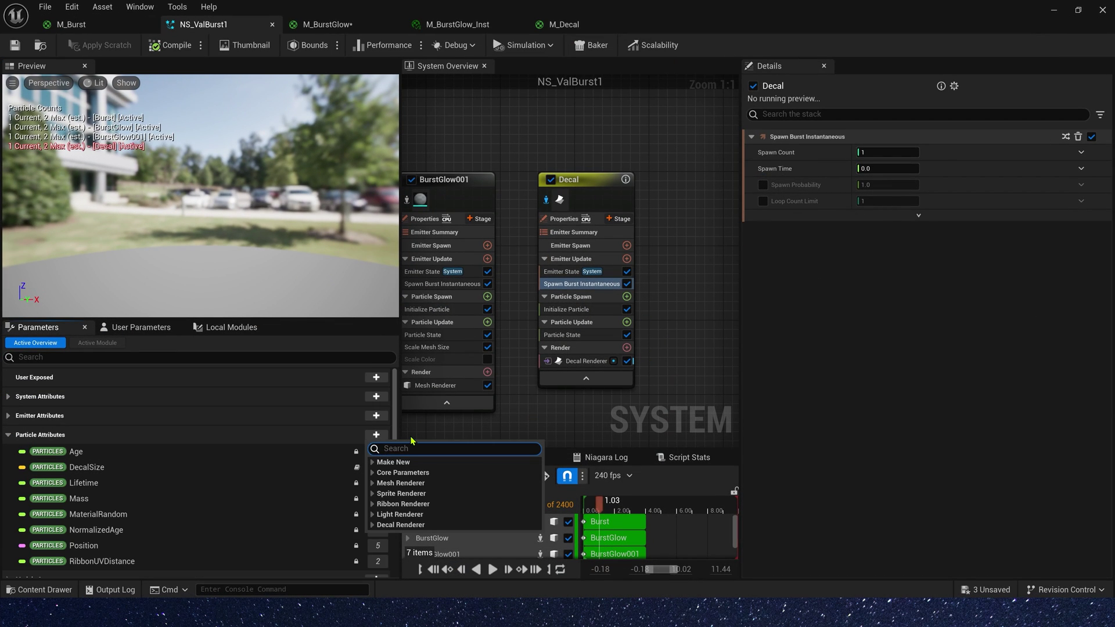
pyautogui.write('decal')
pyautogui.click(101, 472)
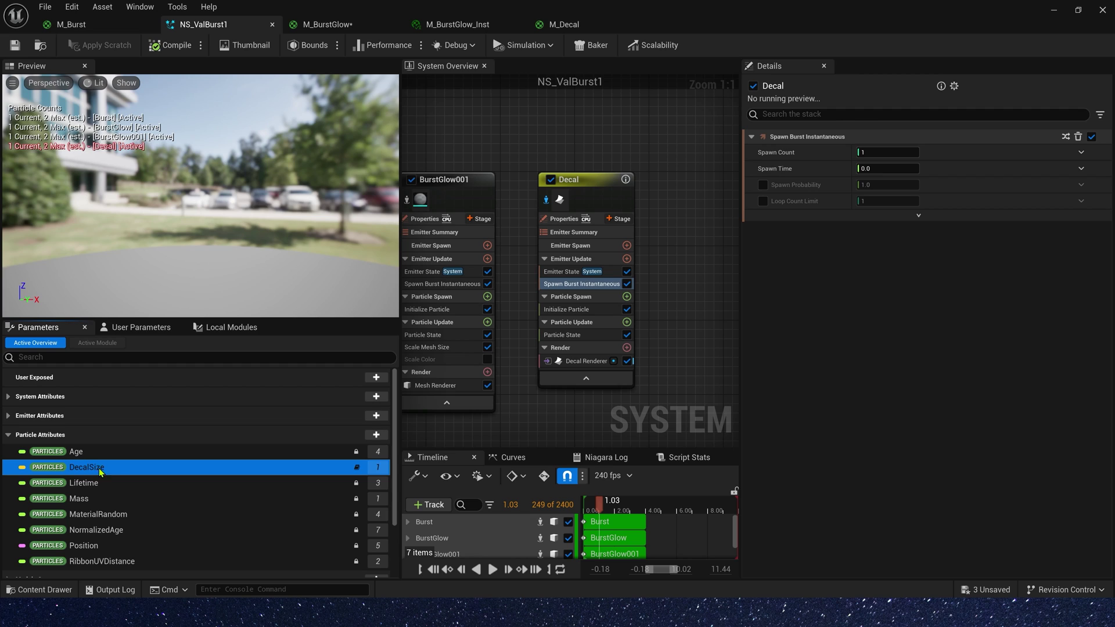
pyautogui.moveTo(574, 362); pyautogui.dragTo(571, 352)
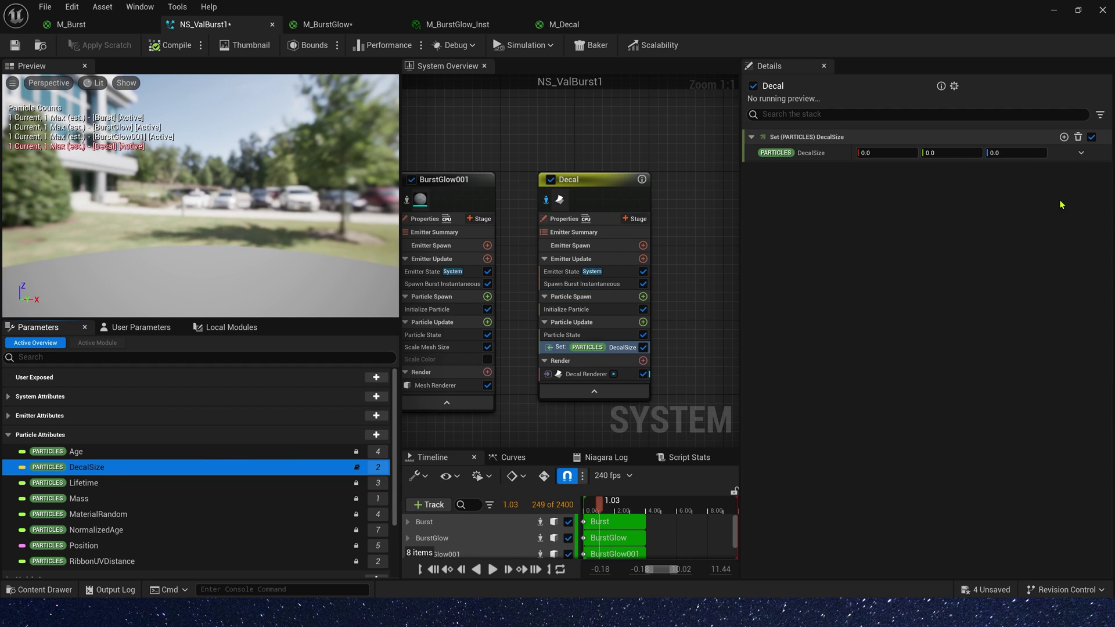
# Step: Drive the Decal emitter's DecalSize with Vector from Float and feed its Value from Float from Curve
pyautogui.click(1081, 153)
pyautogui.write('fl')
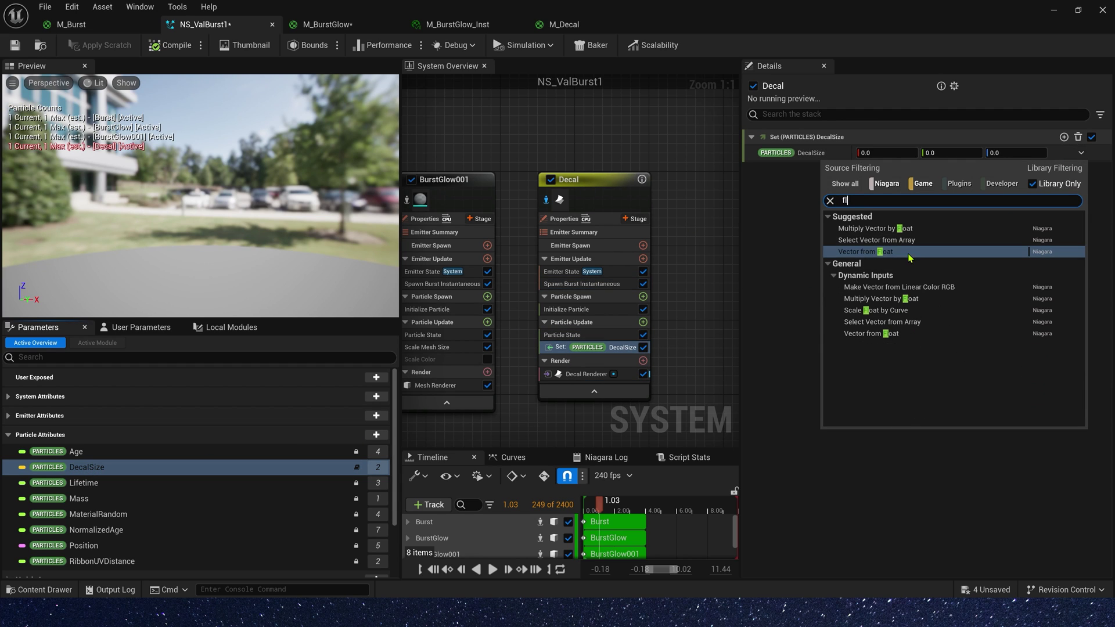
pyautogui.click(909, 252)
pyautogui.click(1081, 169)
pyautogui.write('cur')
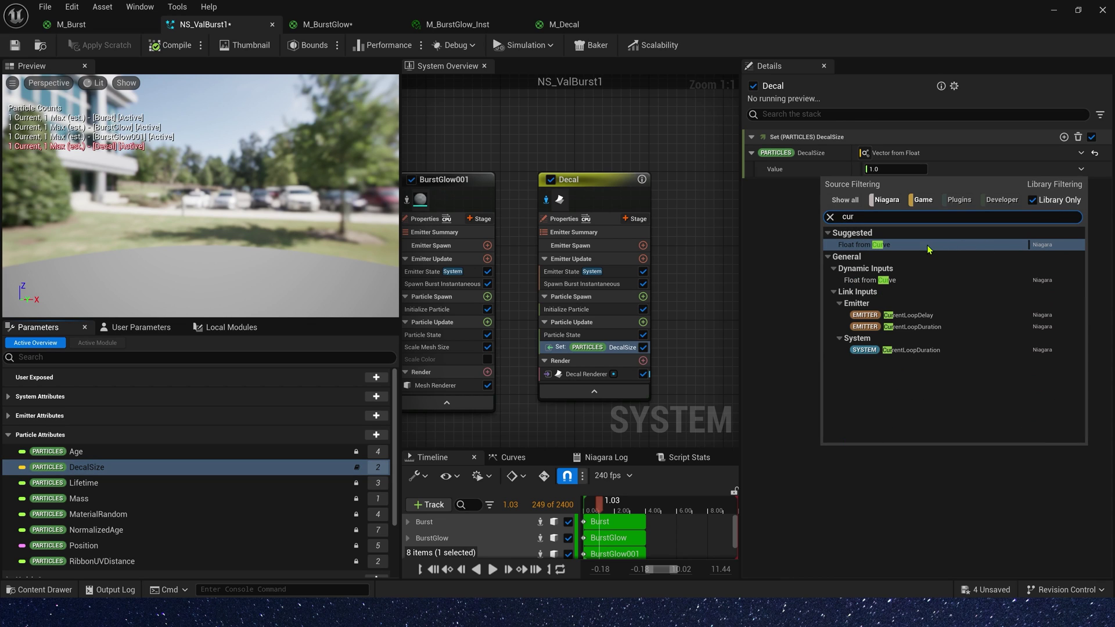
pyautogui.click(928, 247)
# Step: Shape the DecalSize curve to rise from 0 to 1 at 0.5, hold, and fall to 0 at 1.0; set Scale Curve to 4000 and save
pyautogui.click(813, 218)
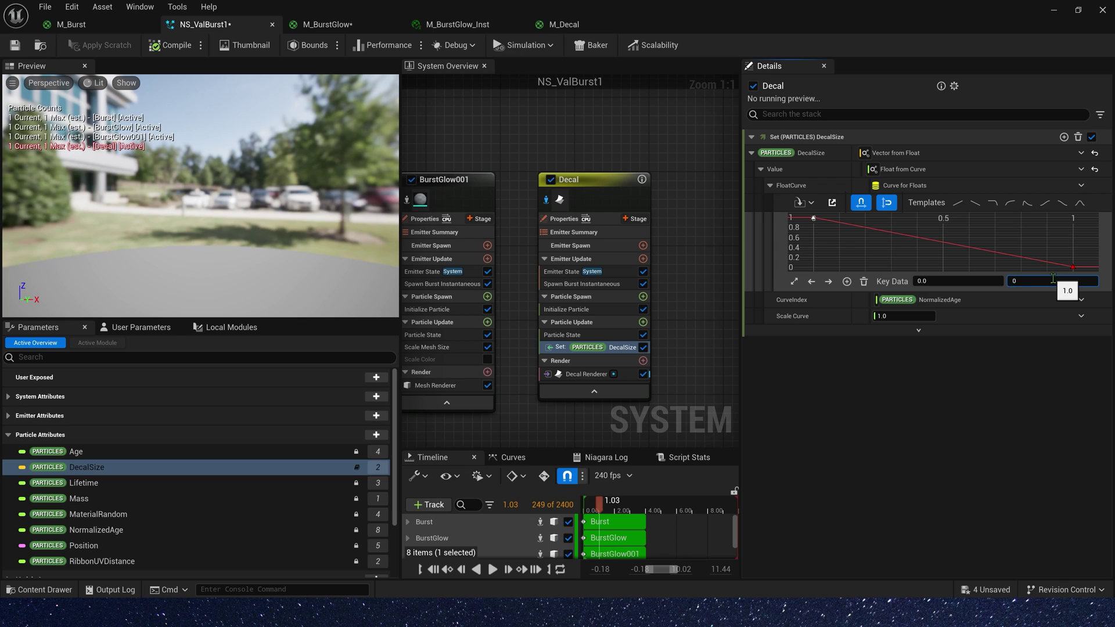
pyautogui.middleClick(950, 266)
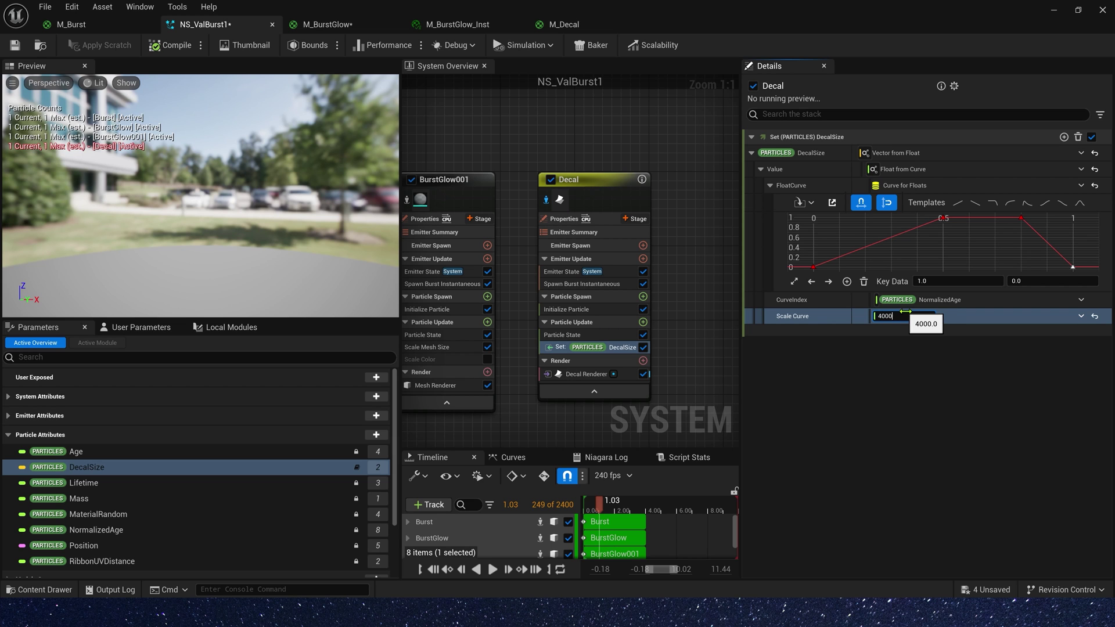
pyautogui.click(11, 46)
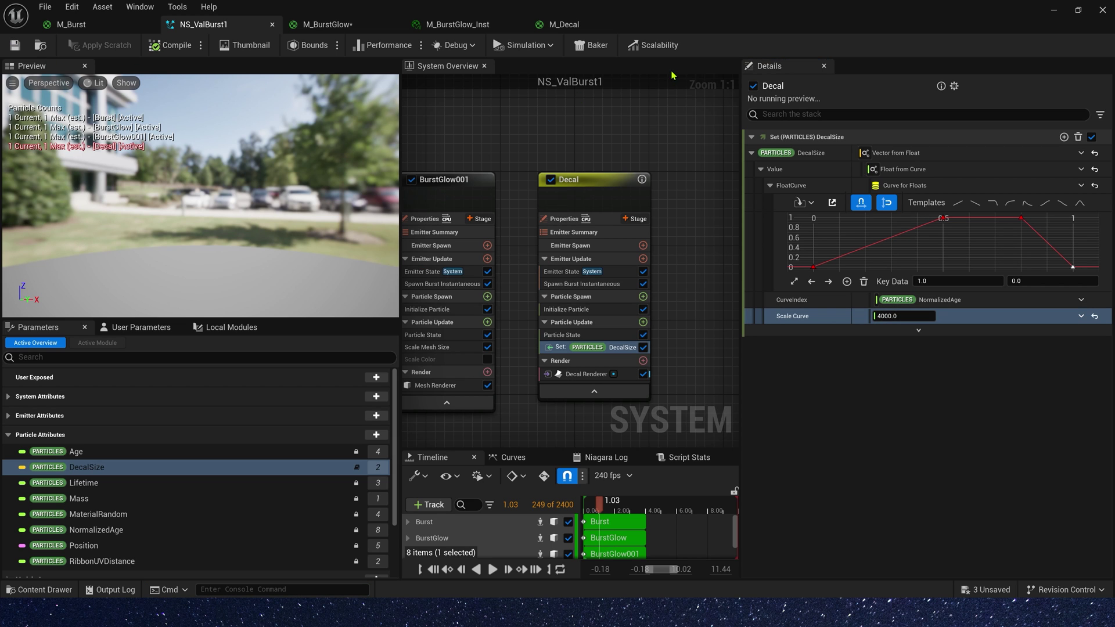
# Step: Replay NS_ValBurst1 in the ThirdPersonMap level and inspect the decal ring around the burst sphere
pyautogui.moveTo(639, 9); pyautogui.dragTo(578, 374)
pyautogui.moveTo(523, 302); pyautogui.dragTo(532, 195, button='right')
pyautogui.press('w')
pyautogui.press('s')
pyautogui.moveTo(598, 534); pyautogui.dragTo(524, 443, button='right')
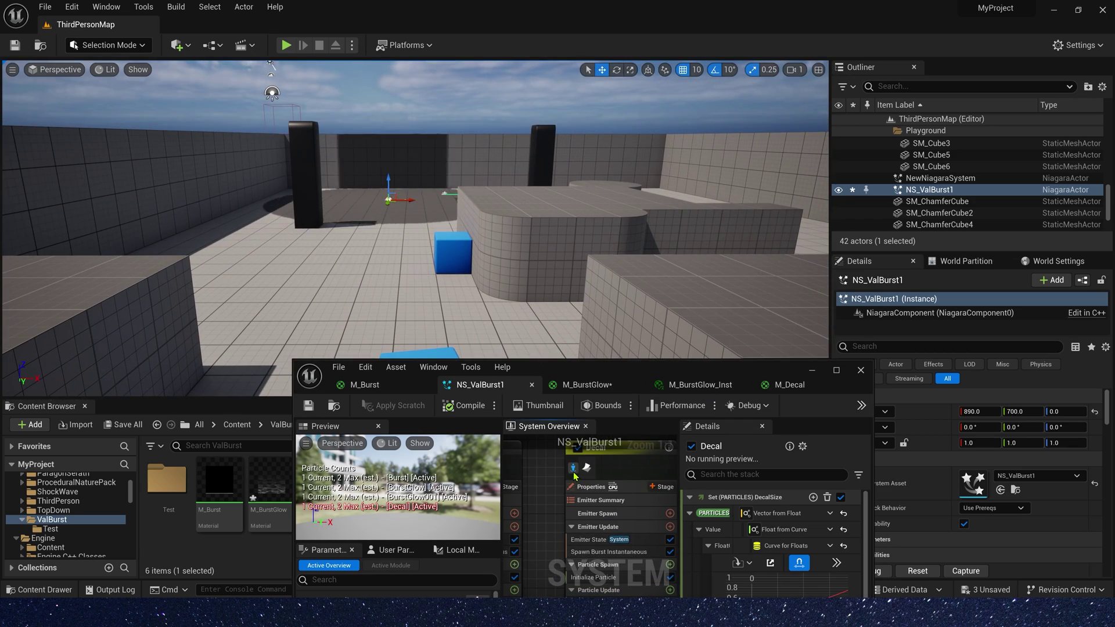
pyautogui.click(316, 409)
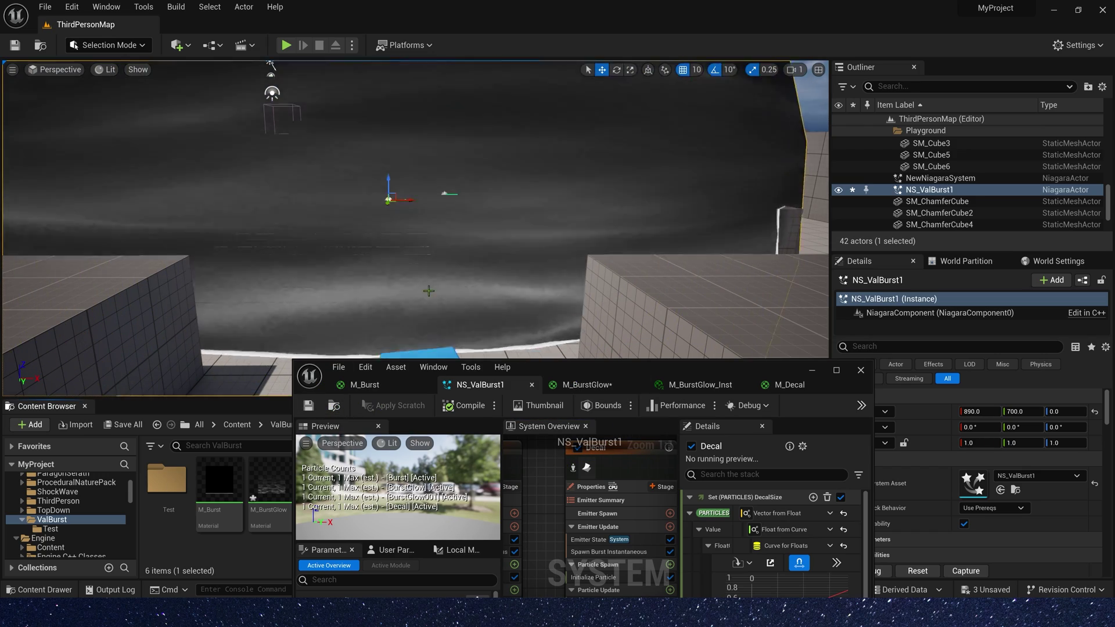
pyautogui.moveTo(428, 291); pyautogui.dragTo(379, 273, button='right')
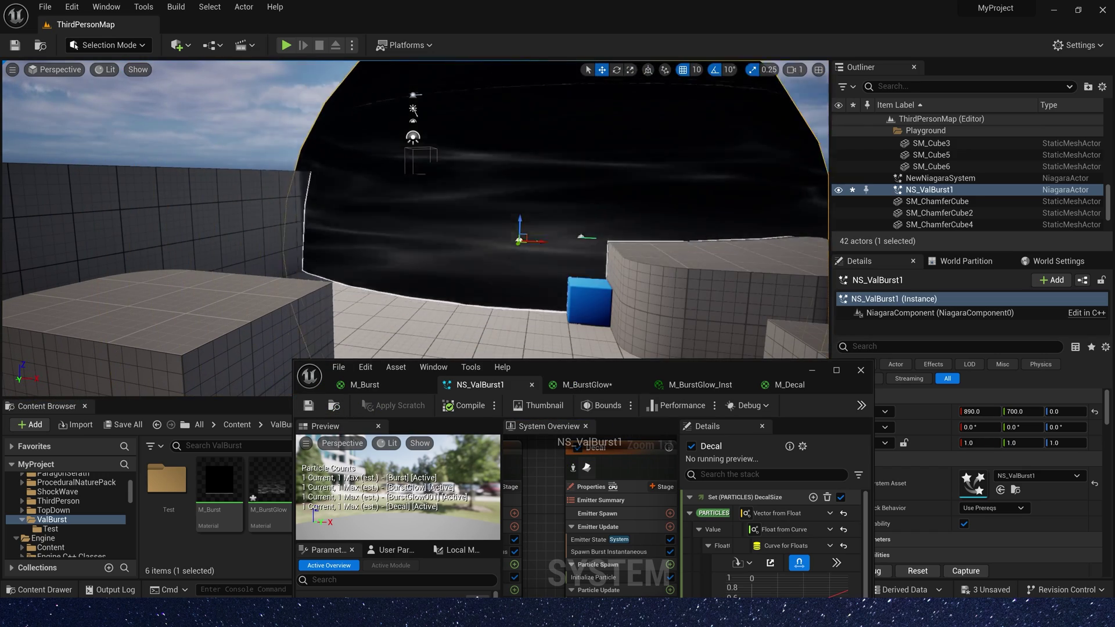
# Step: Move the third DecalSize curve key to time 0.9 with value 1.0, save, and check the burst in the level
pyautogui.doubleClick(718, 370)
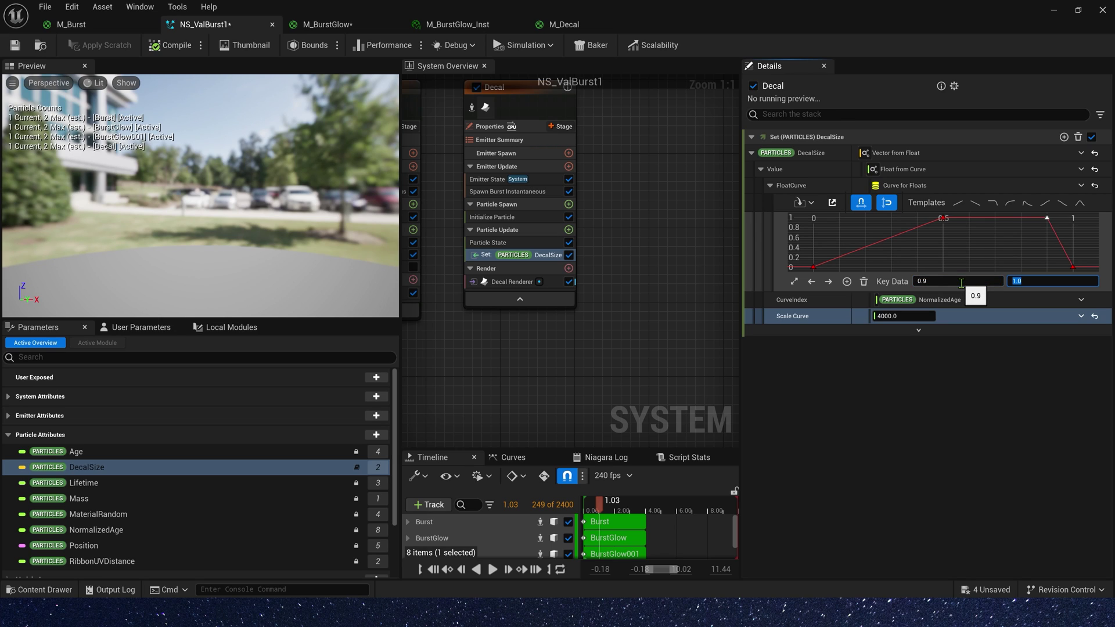
pyautogui.moveTo(862, 4); pyautogui.dragTo(619, 402)
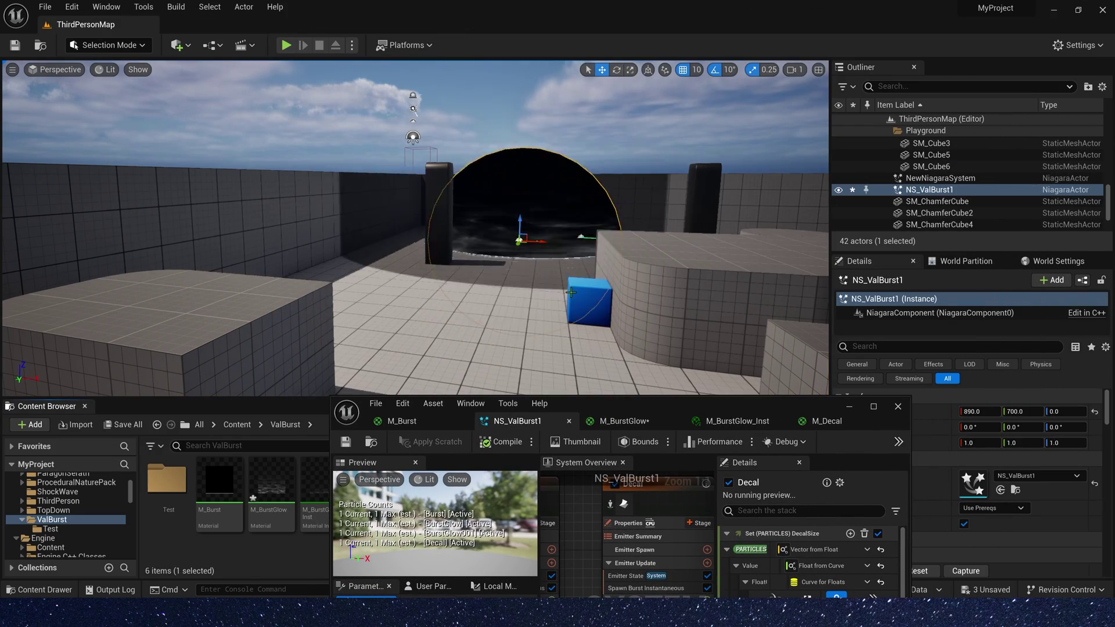
pyautogui.doubleClick(657, 406)
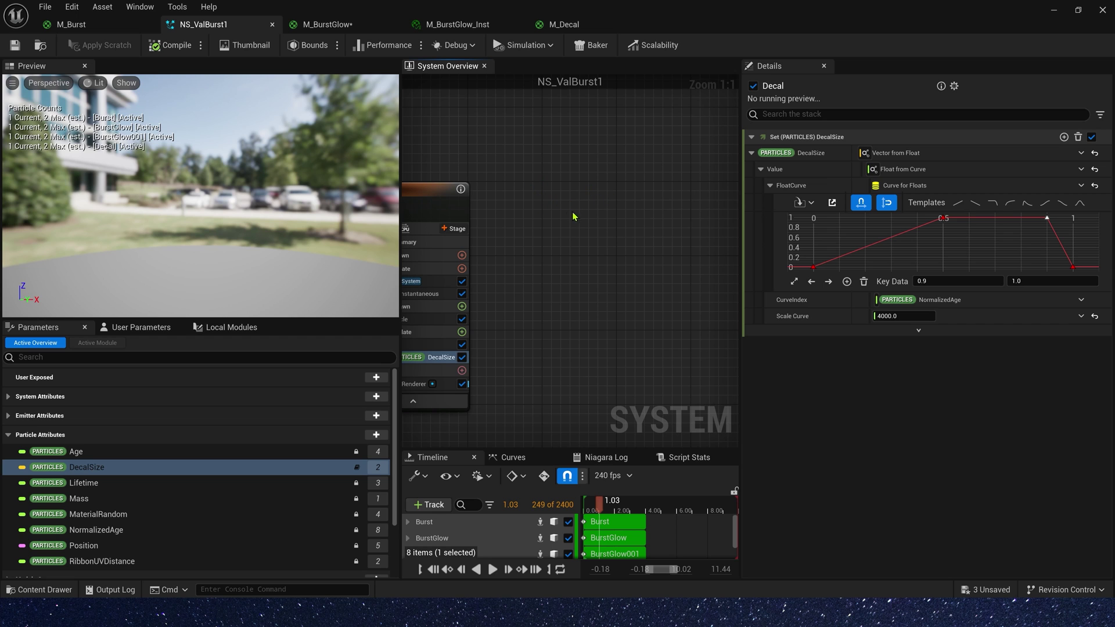
# Step: Add an Empty emitter named Glow and give its Emitter Update a Spawn Burst Instantaneous module
pyautogui.rightClick(521, 187)
pyautogui.click(575, 209)
pyautogui.click(647, 415)
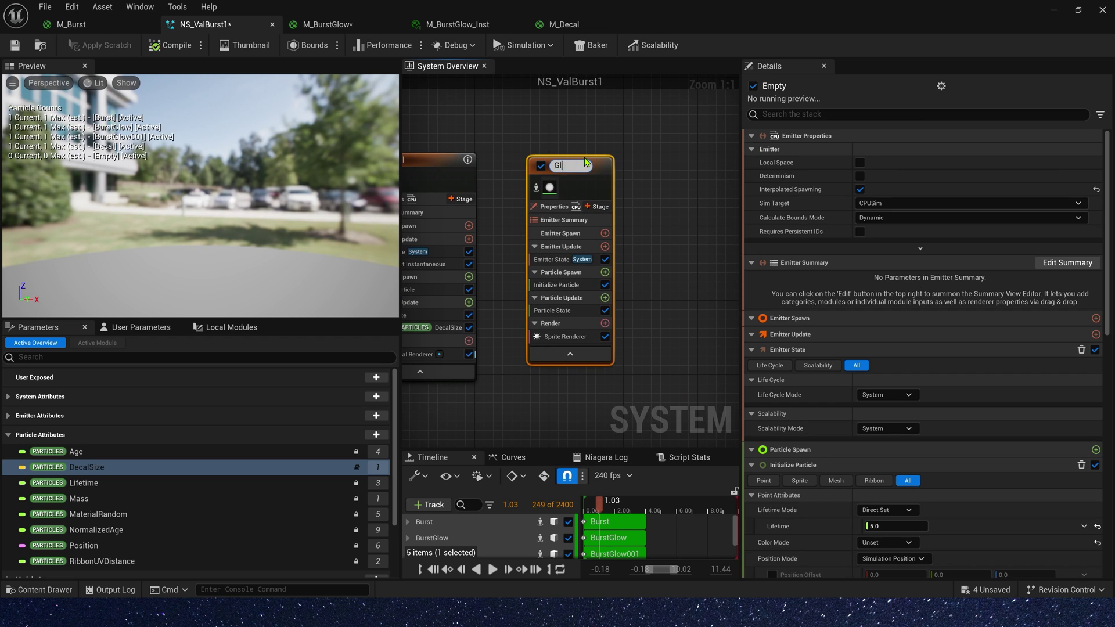
pyautogui.write('Glow')
pyautogui.press('Return')
pyautogui.click(604, 244)
pyautogui.click(432, 351)
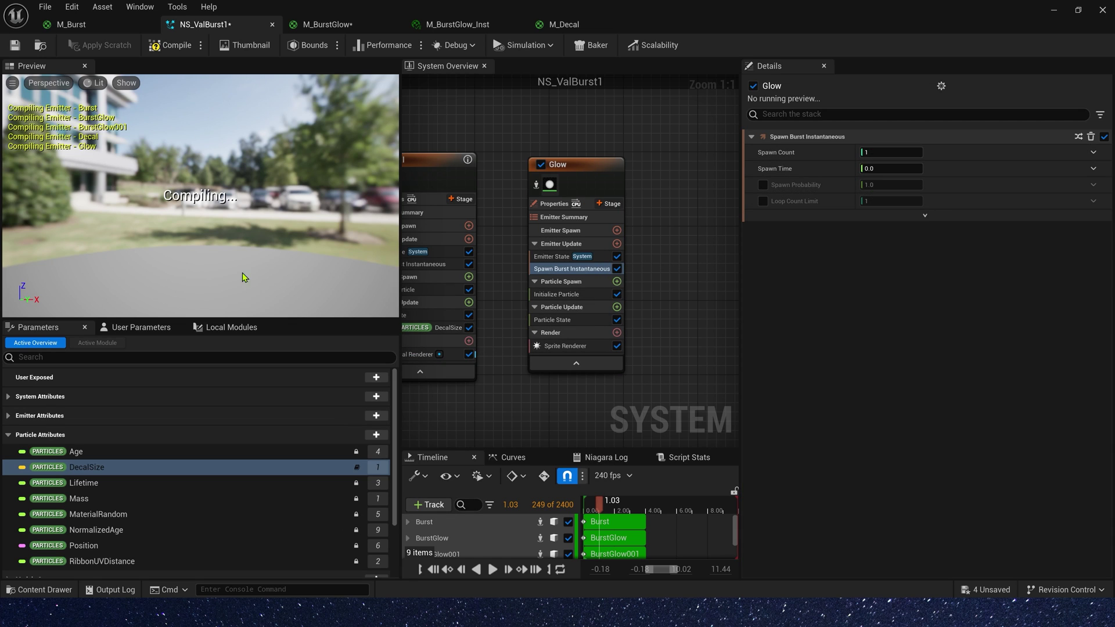
# Step: In Glow's Initialize Particle, set a direct color of 100 for R, G, B and A and a Uniform Sprite Size of 100
pyautogui.click(557, 294)
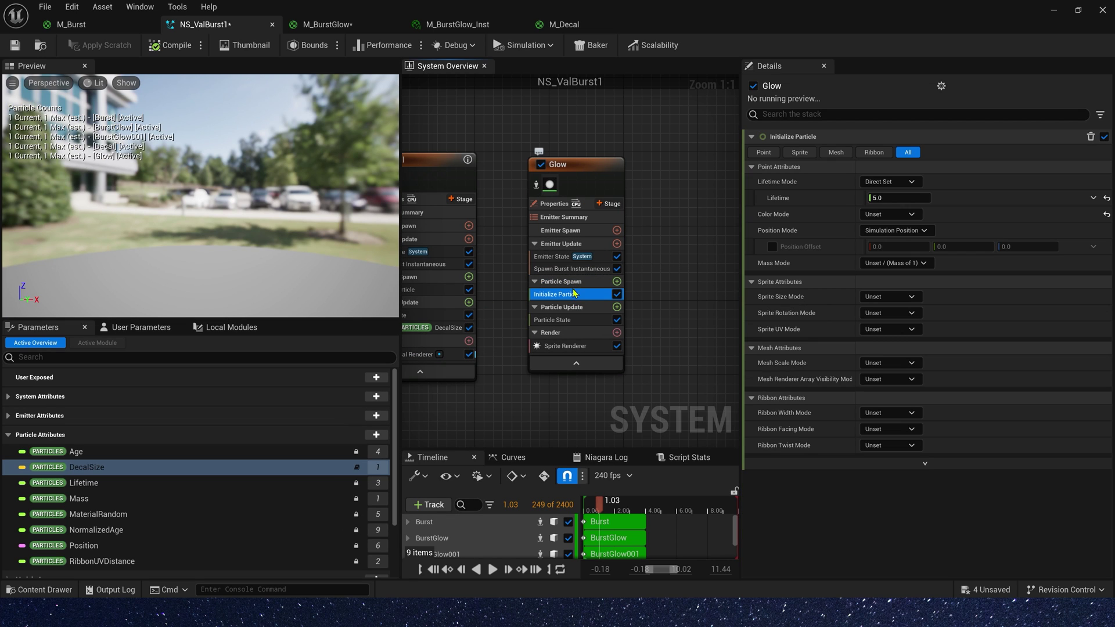
pyautogui.click(890, 214)
pyautogui.click(901, 244)
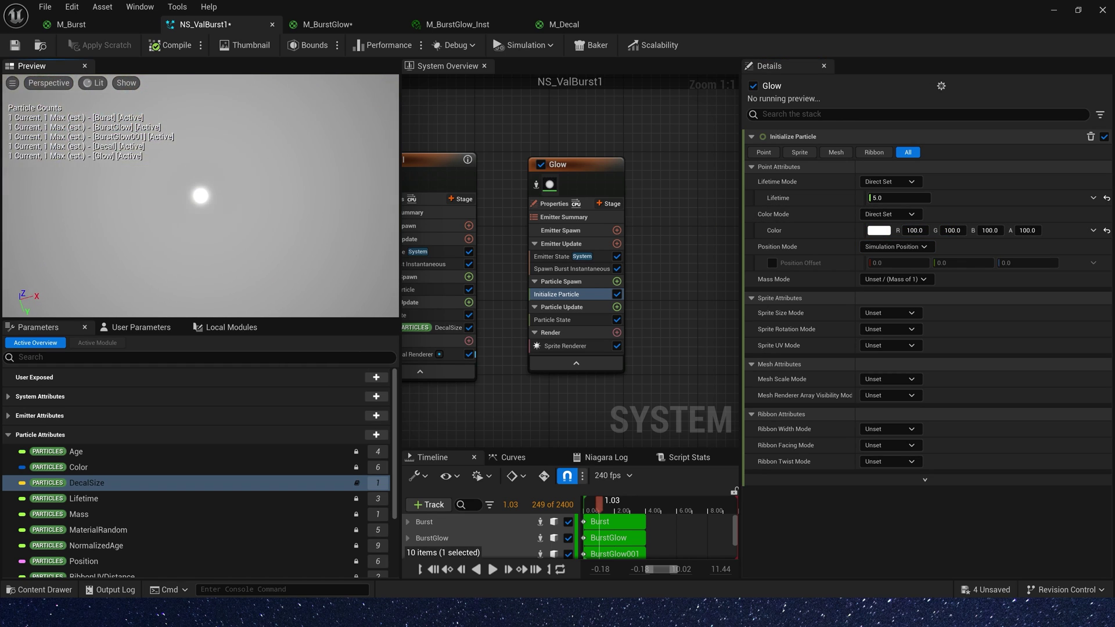
pyautogui.click(893, 314)
pyautogui.click(889, 343)
pyautogui.click(888, 330)
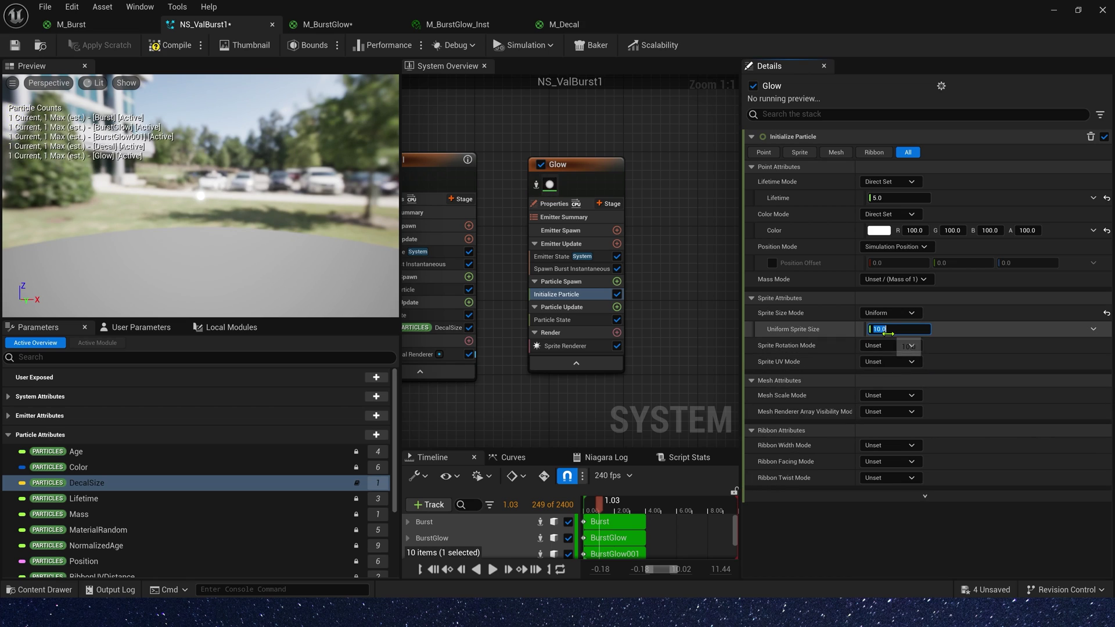
pyautogui.write('100')
pyautogui.press('Return')
# Step: Add Scale Sprite Size to Glow's Particle Update, curve it from 0 to 1 at 0.5, hold, drop to 0 at 1.0, and save
pyautogui.click(616, 307)
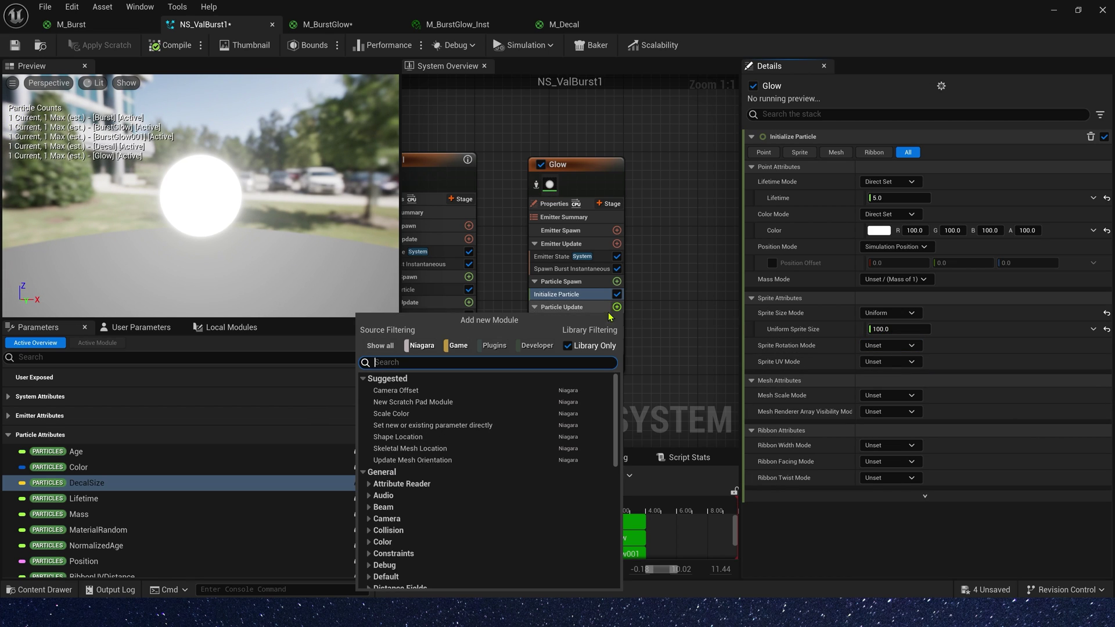
pyautogui.write('scal')
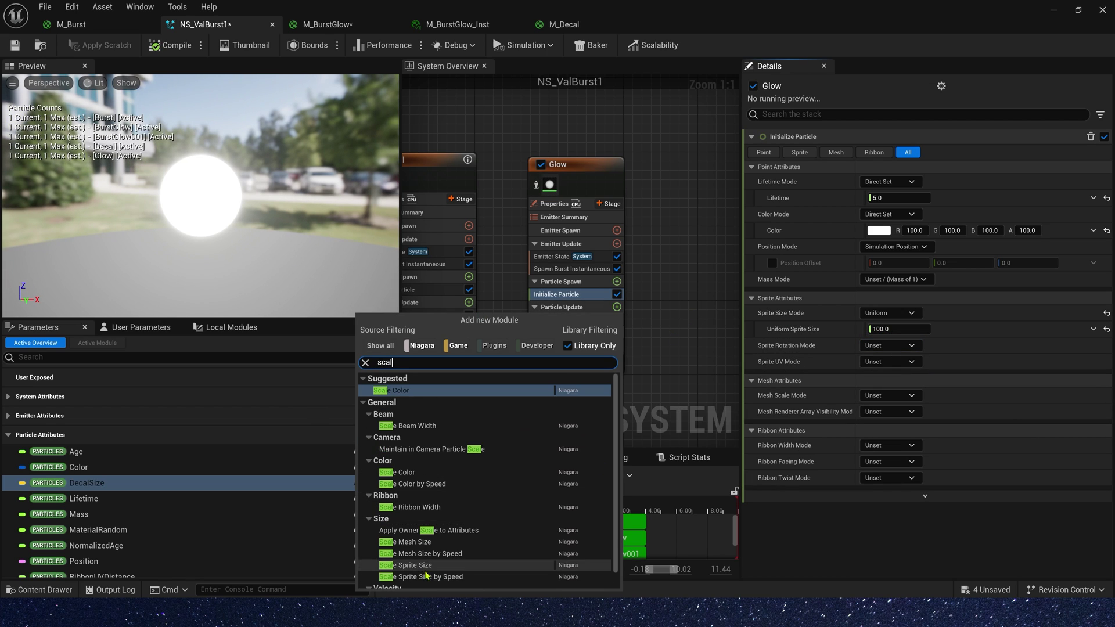
pyautogui.click(427, 566)
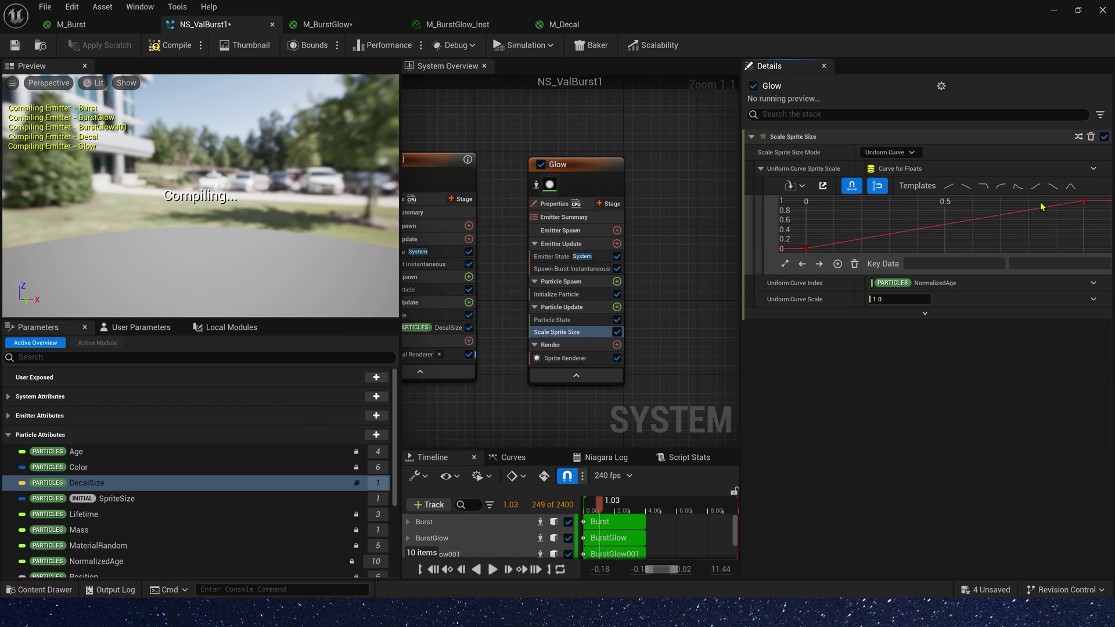
pyautogui.click(1083, 201)
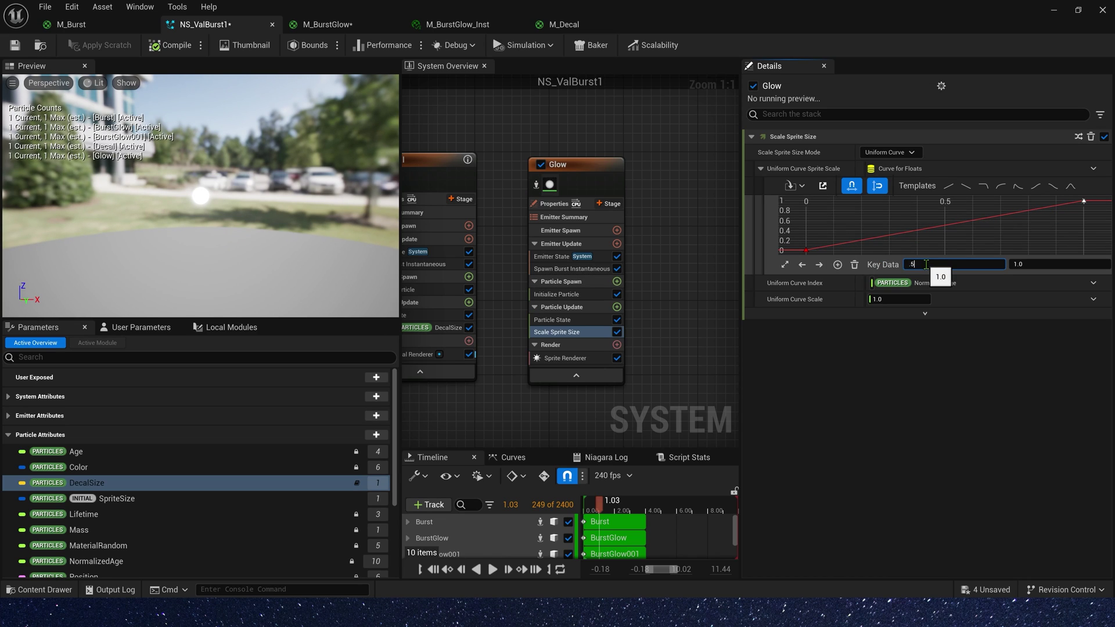
pyautogui.click(926, 265)
pyautogui.write('.5')
pyautogui.press('Tab')
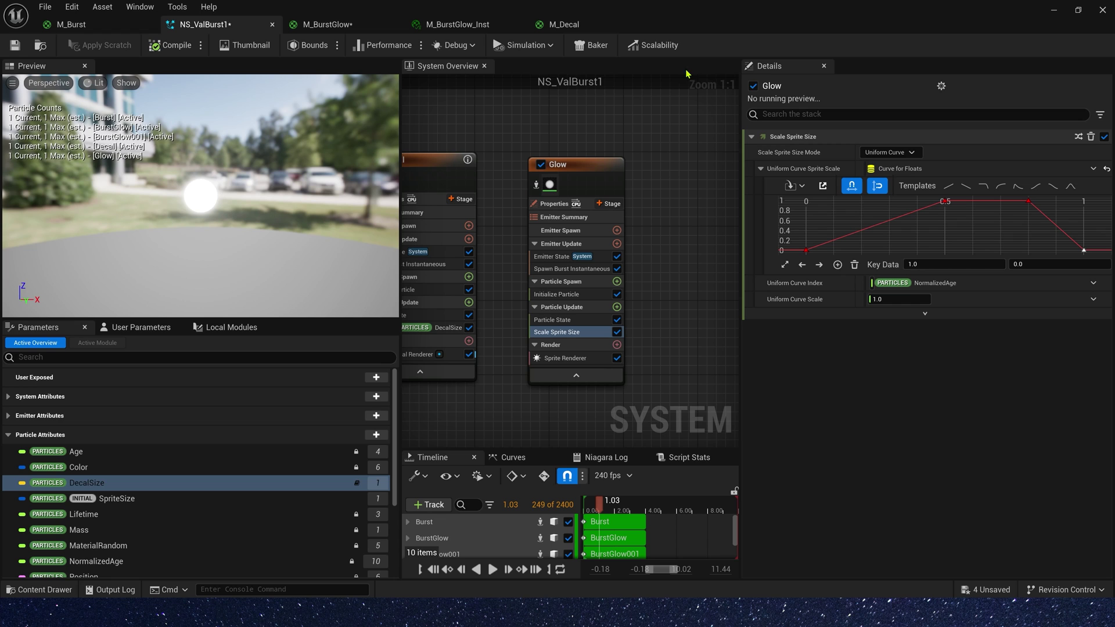
pyautogui.click(15, 47)
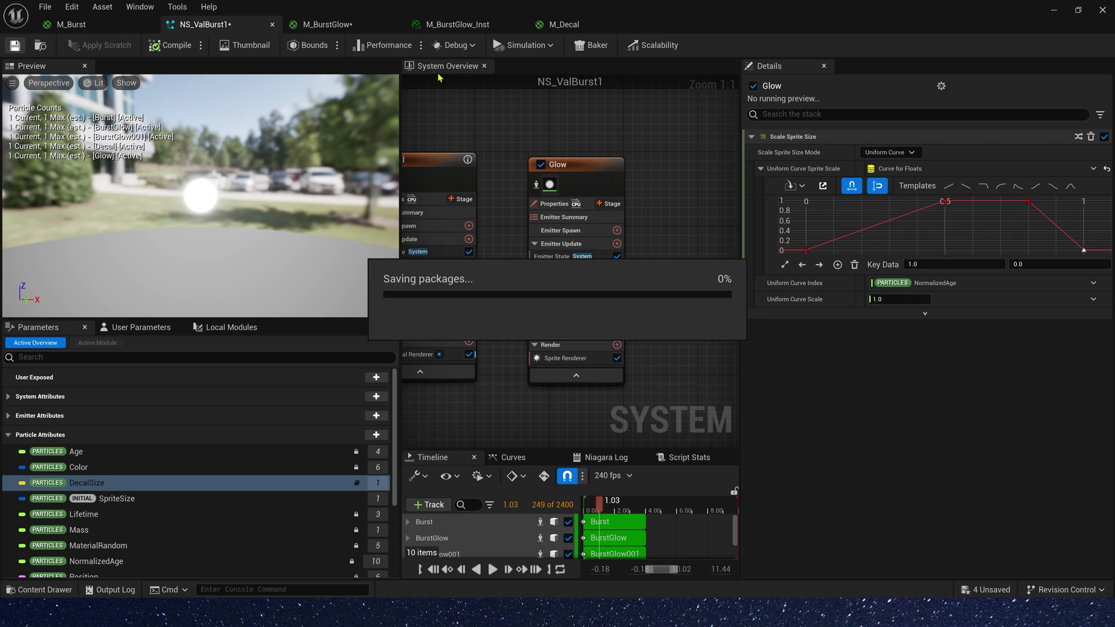
# Step: Inspect the burst with the Glow emitter in the ThirdPersonMap level
pyautogui.moveTo(565, 9); pyautogui.dragTo(446, 447)
pyautogui.click(452, 284)
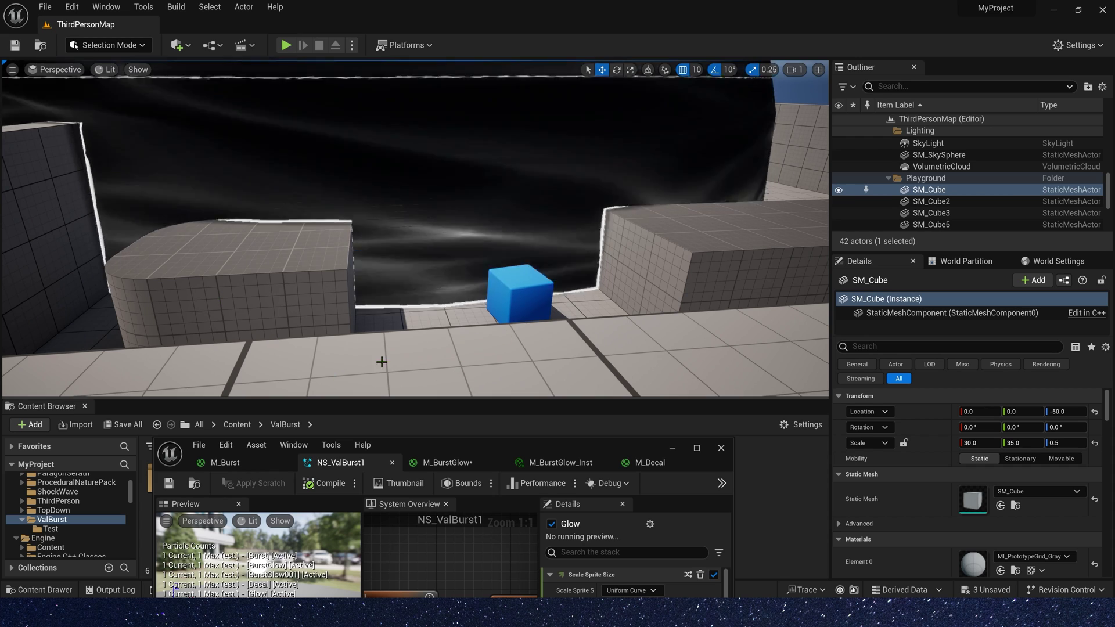
pyautogui.doubleClick(535, 444)
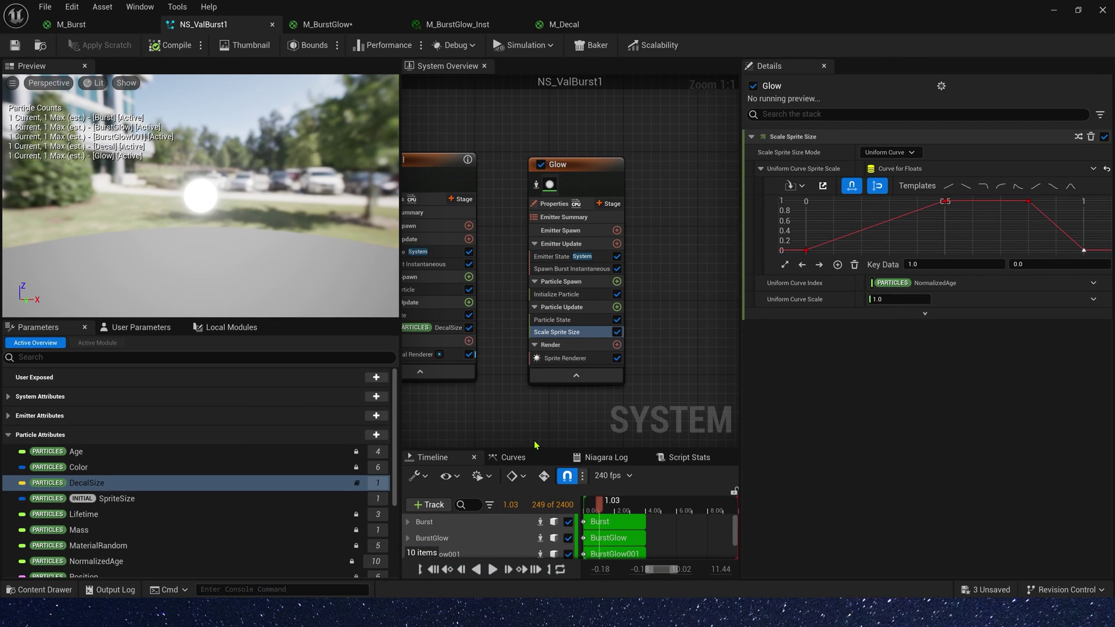
# Step: Set the Sort Order Hint of Glow's Sprite Renderer to 99 and save
pyautogui.click(563, 359)
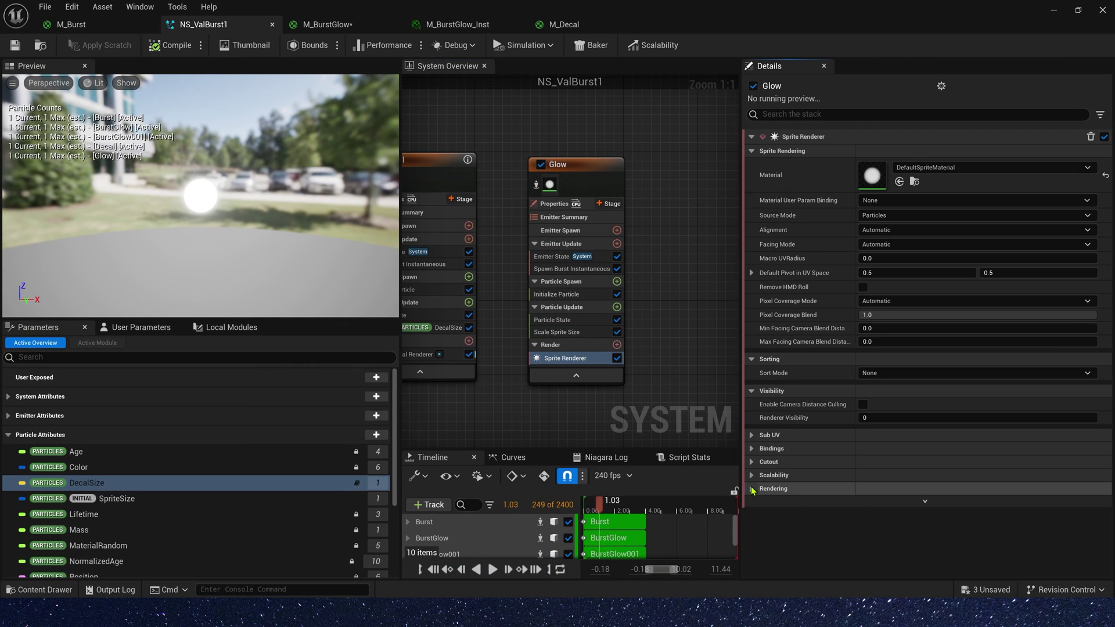
pyautogui.click(865, 501)
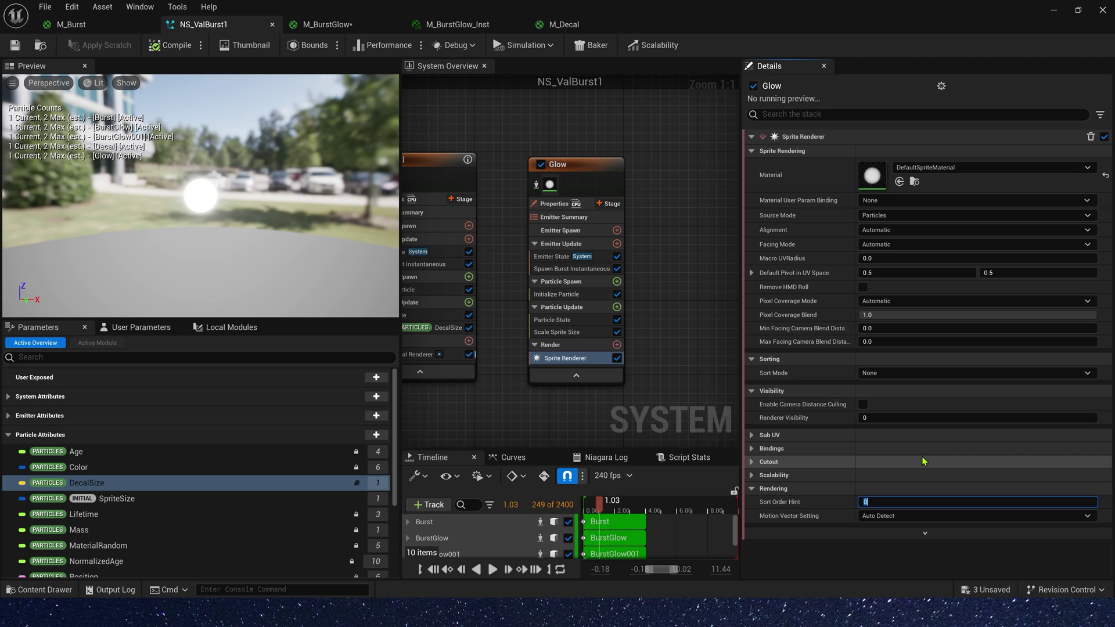
pyautogui.write('99')
pyautogui.press('Tab')
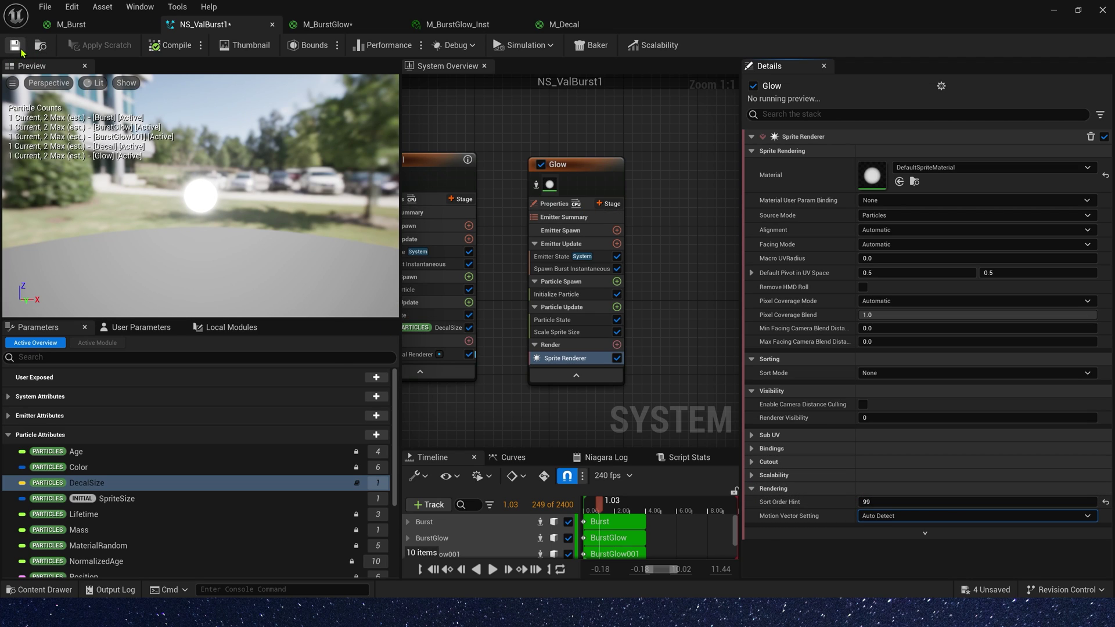
# Step: Check in the level how the glow sprite sorts against the burst sphere
pyautogui.moveTo(786, 6); pyautogui.dragTo(545, 366)
pyautogui.moveTo(508, 262); pyautogui.dragTo(467, 185, button='right')
pyautogui.press('s')
# Step: Add another Empty emitter to NS_ValBurst1 and name it Spark
pyautogui.rightClick(585, 169)
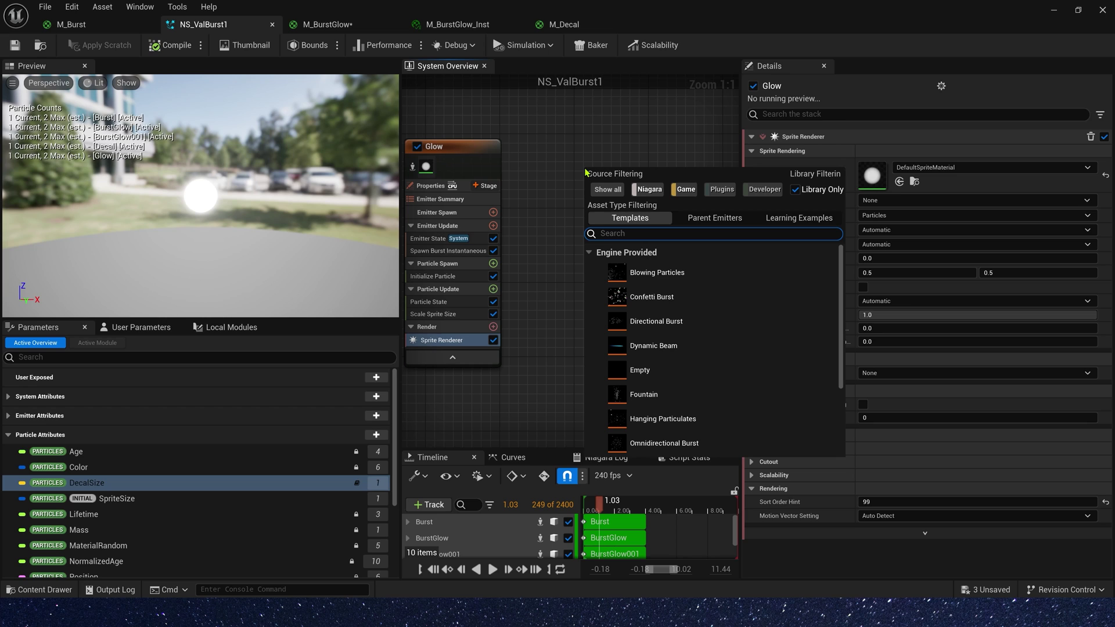
pyautogui.click(640, 345)
pyautogui.write('Sp')
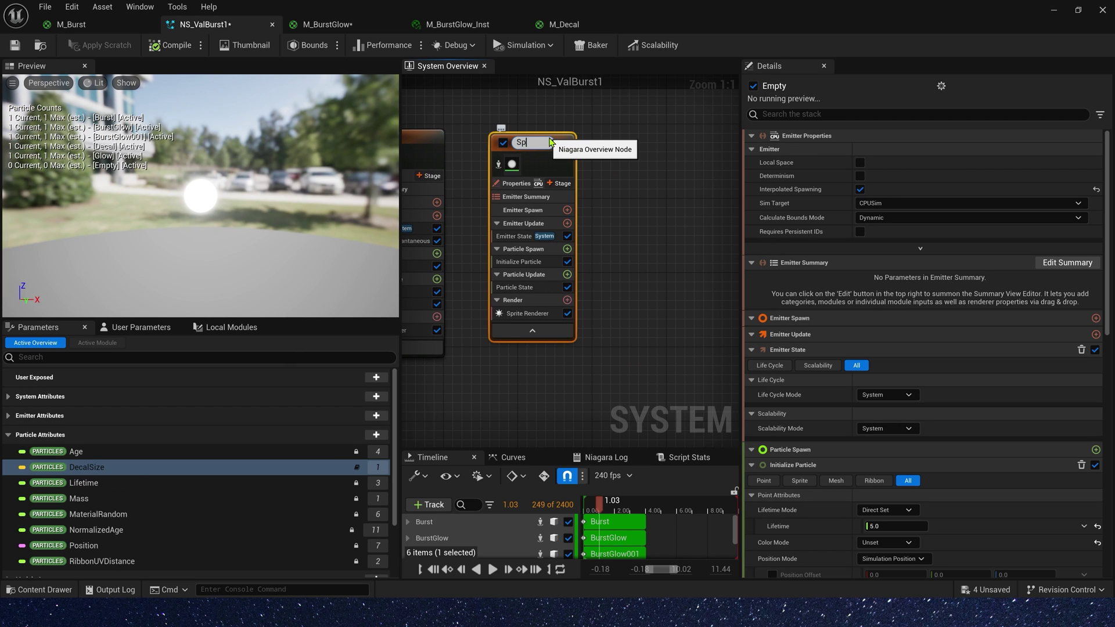
pyautogui.write('ark')
pyautogui.press('Return')
# Step: Add a Spawn Rate module to Spark's Emitter Update, set SpawnRate to 200 and expand its advanced options
pyautogui.click(567, 223)
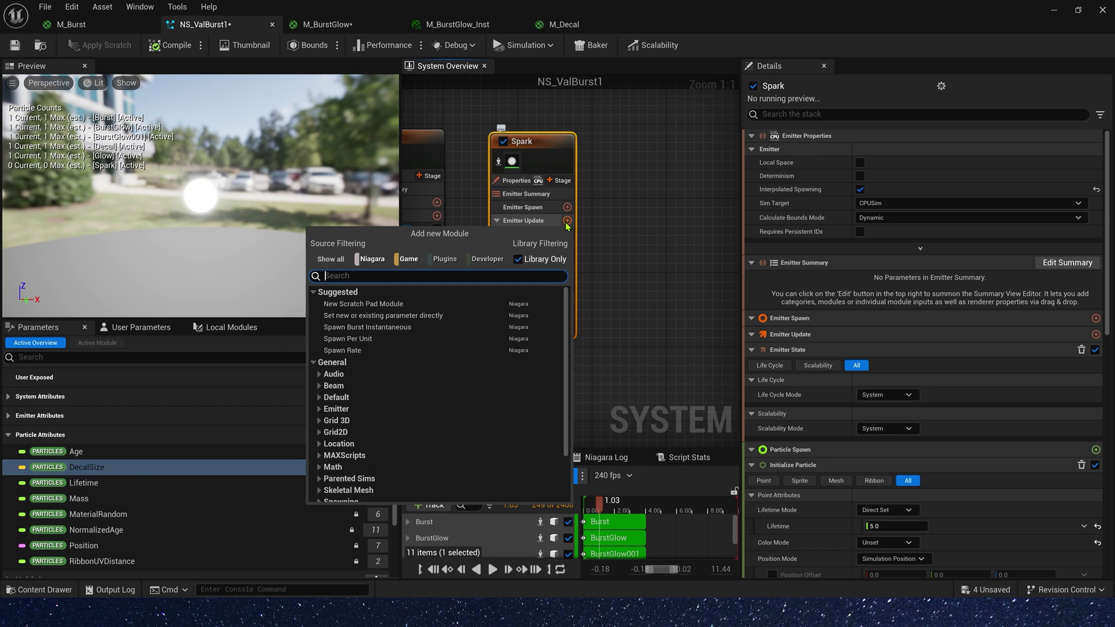
pyautogui.click(349, 351)
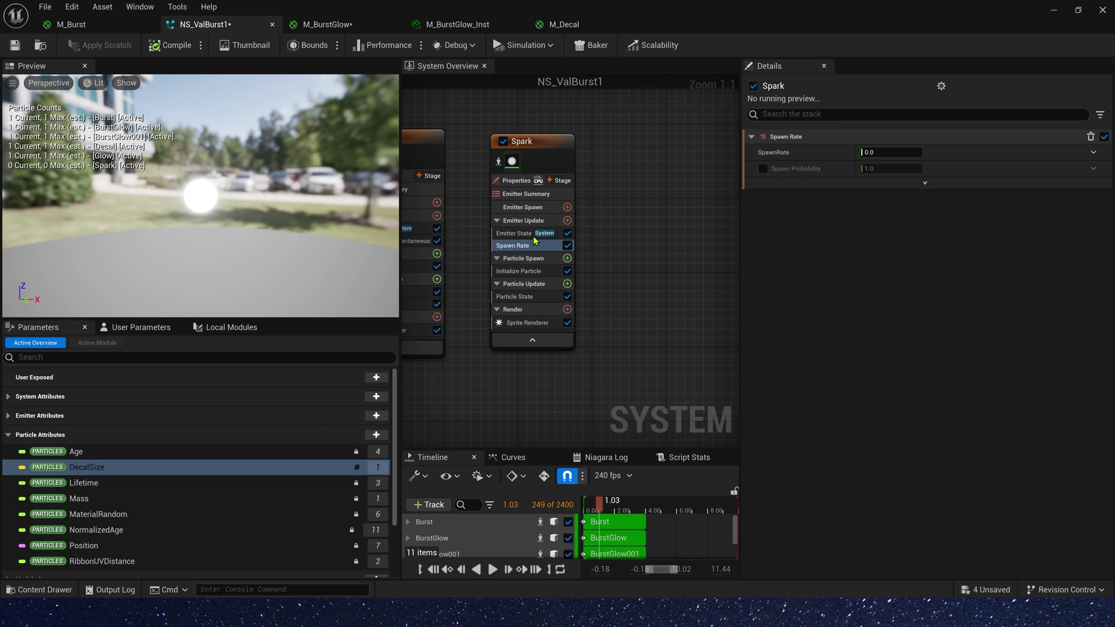
pyautogui.click(881, 153)
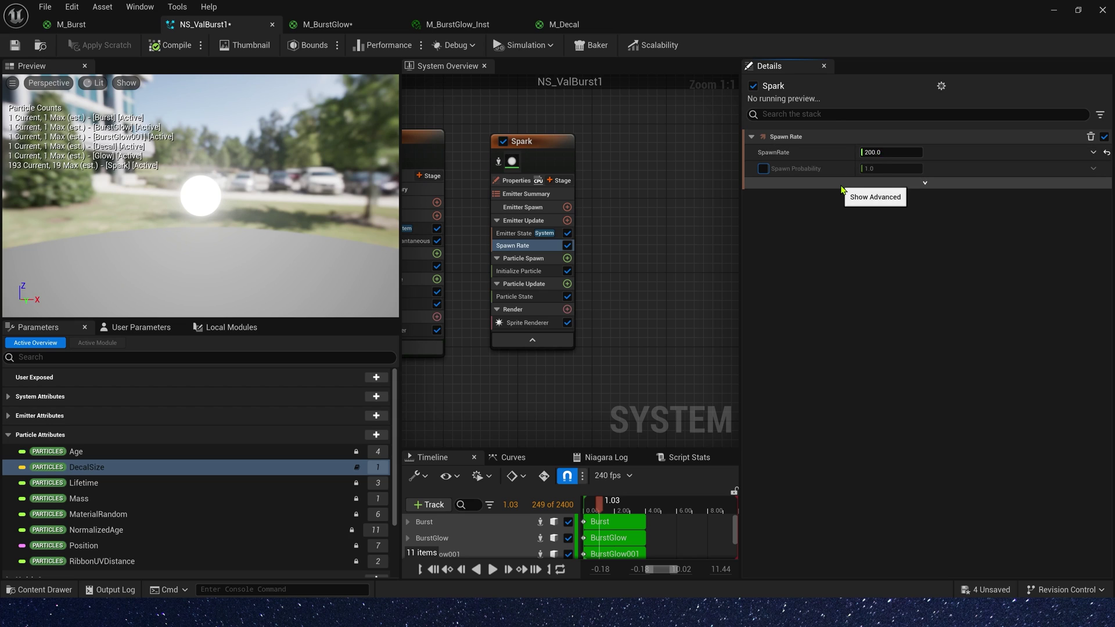
pyautogui.click(929, 184)
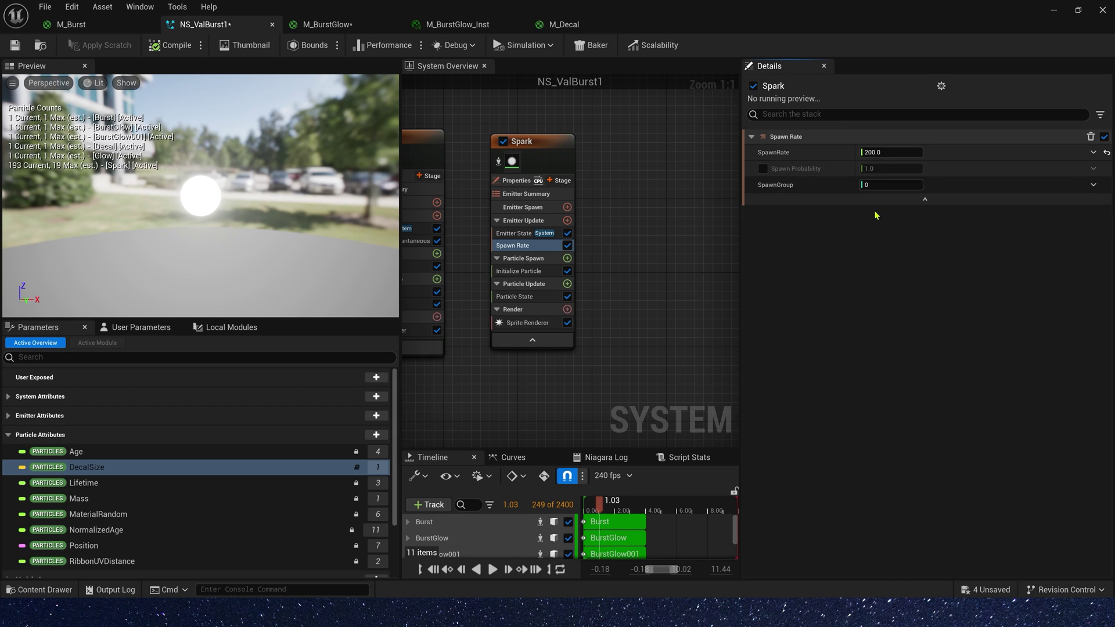
# Step: Enable Spawn Probability on Spark's Spawn Rate and drive it with a rising Float from Curve whose end key is 0.7
pyautogui.click(763, 168)
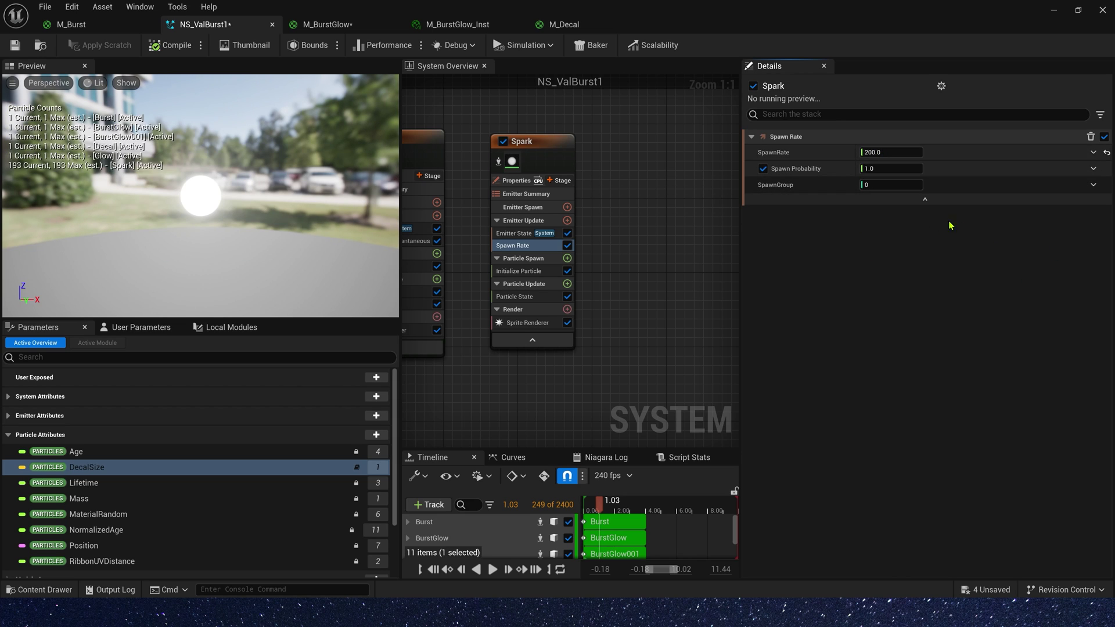
pyautogui.click(1094, 168)
pyautogui.write('cur')
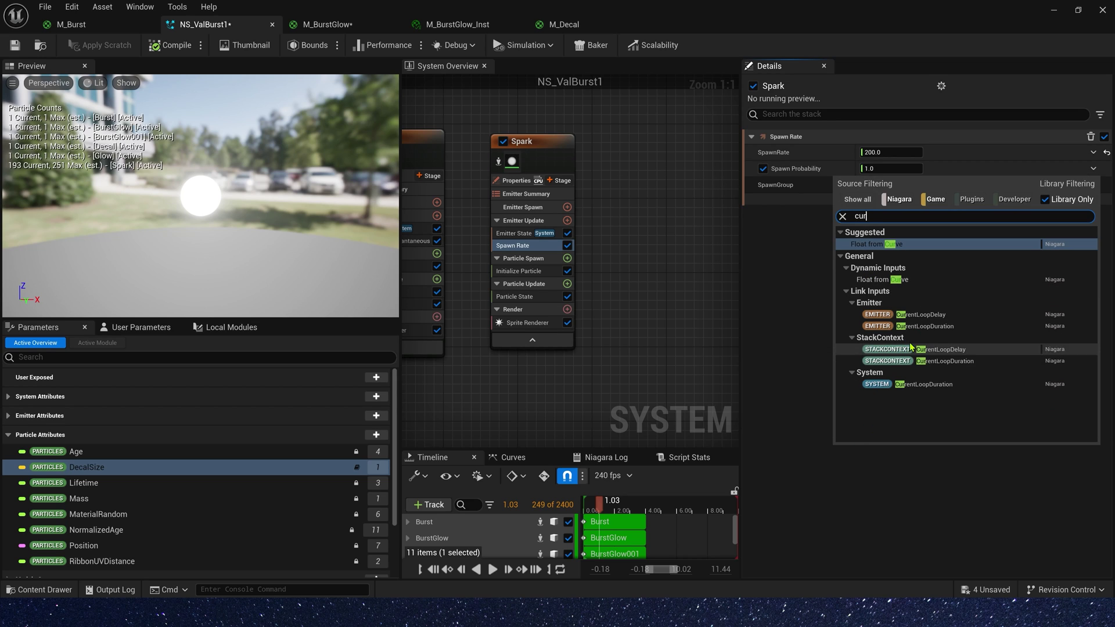
pyautogui.click(900, 246)
pyautogui.click(948, 203)
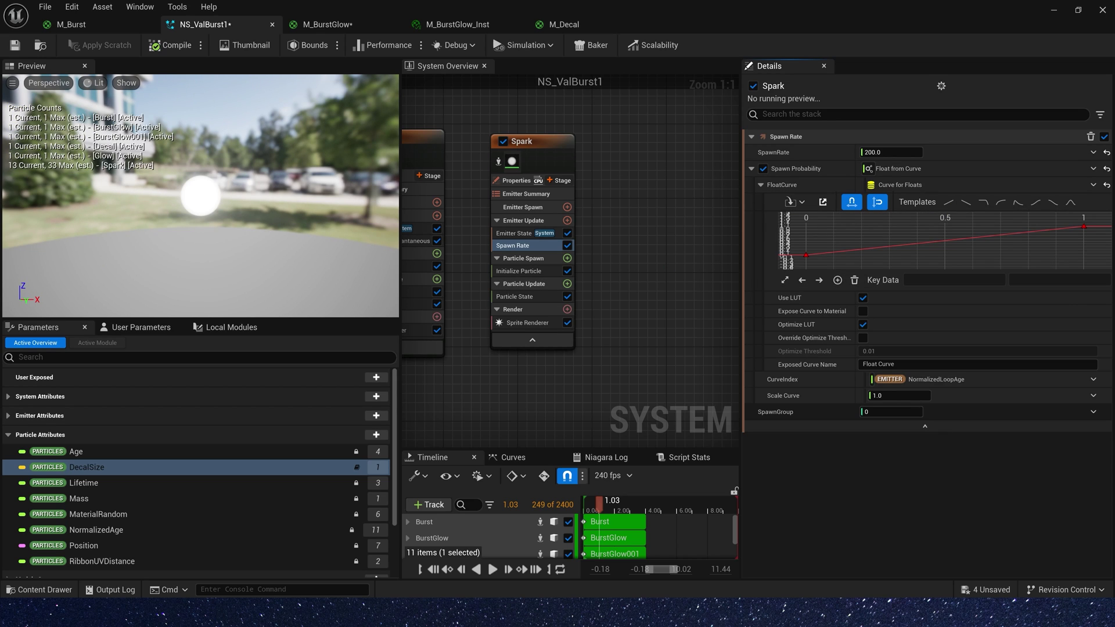
pyautogui.click(806, 256)
pyautogui.click(1083, 227)
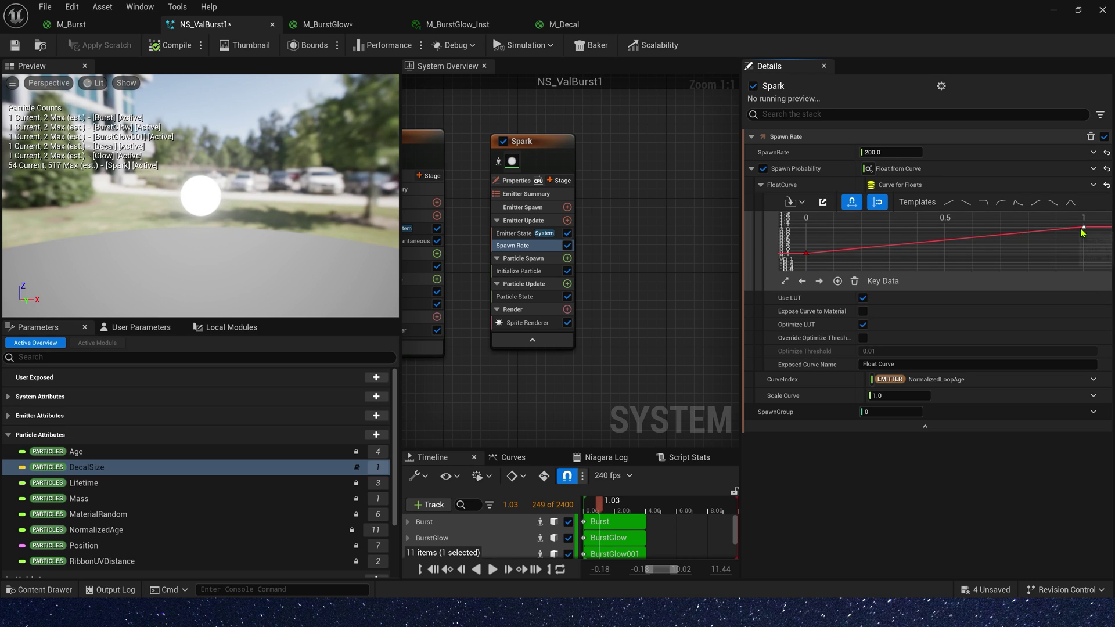
pyautogui.click(1051, 280)
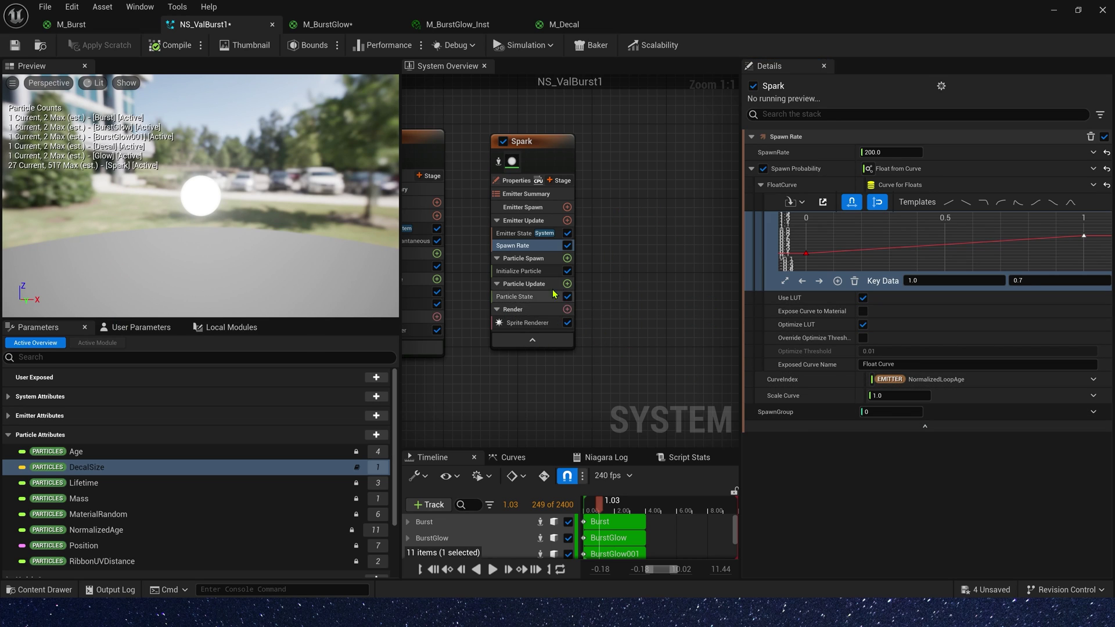
# Step: Add a Shape Location module to Spark's Particle Spawn and set its Shape Primitive to Torus
pyautogui.click(568, 257)
pyautogui.write('shp')
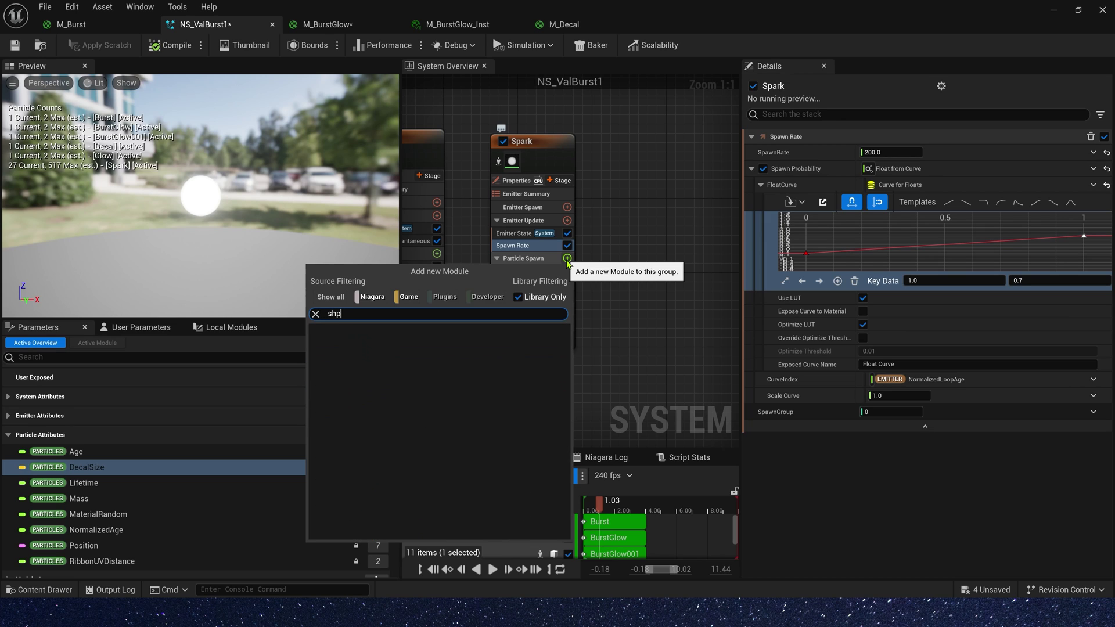
pyautogui.press('BackSpace')
pyautogui.write('a')
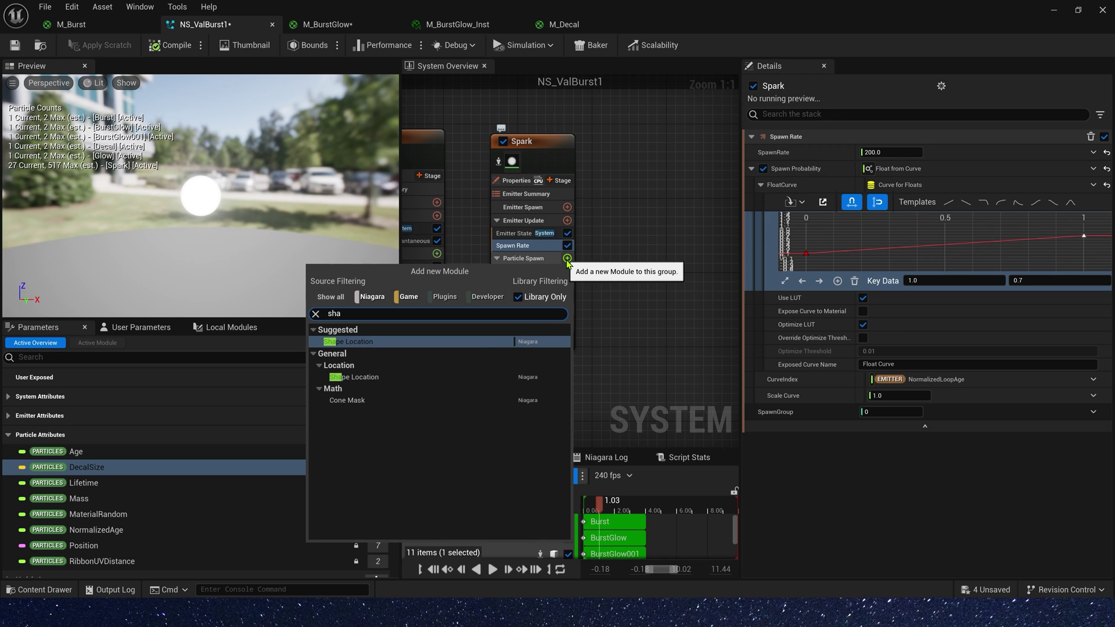
pyautogui.click(372, 341)
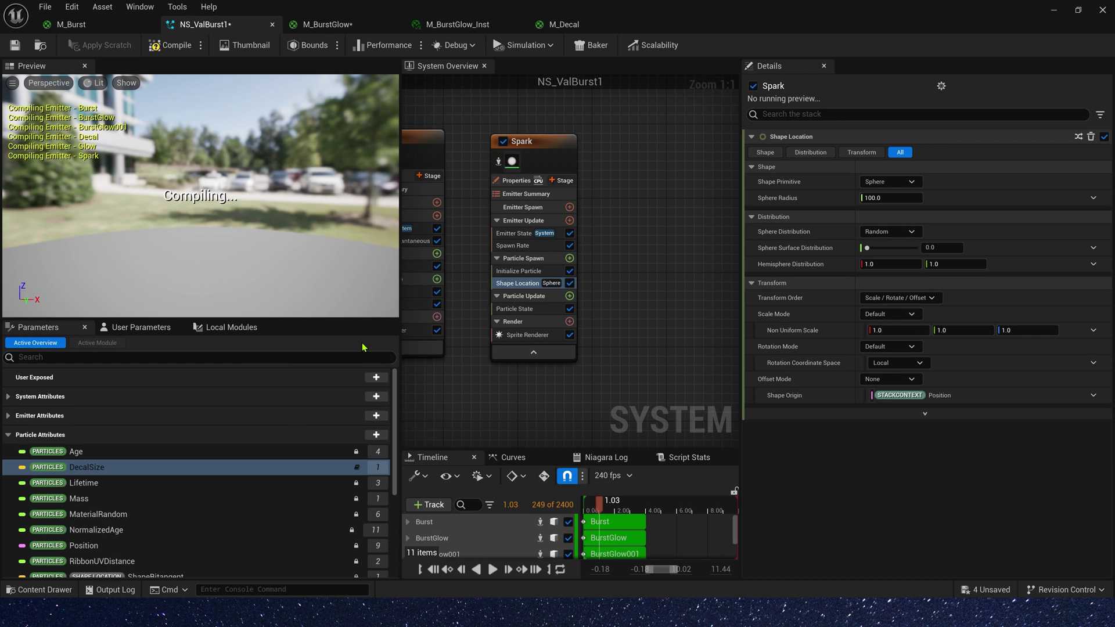
pyautogui.click(888, 181)
pyautogui.click(884, 239)
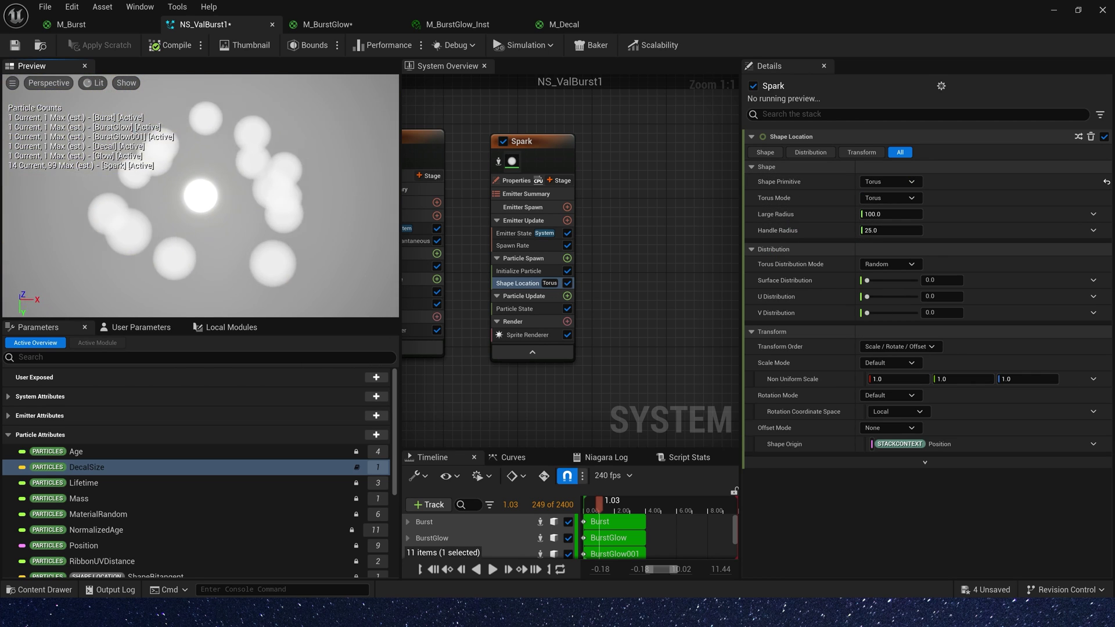
# Step: In Spark's Initialize Particle, set Sprite Size Mode to Random Uniform and Lifetime Mode to Random between 0.5 and 0.8
pyautogui.click(515, 273)
pyautogui.click(889, 297)
pyautogui.click(886, 321)
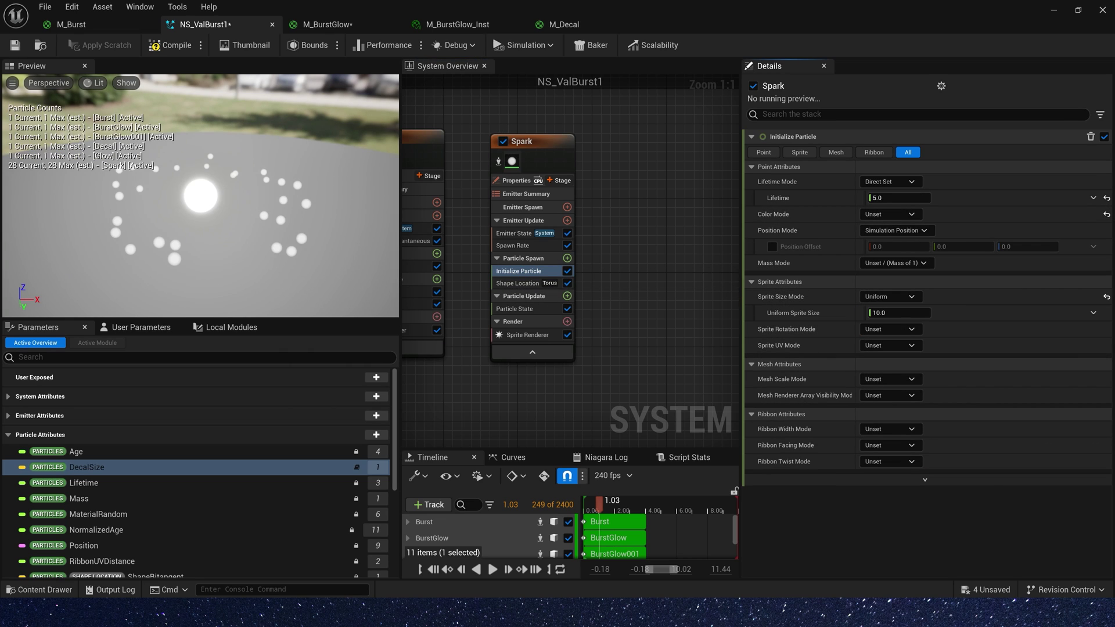
pyautogui.click(888, 296)
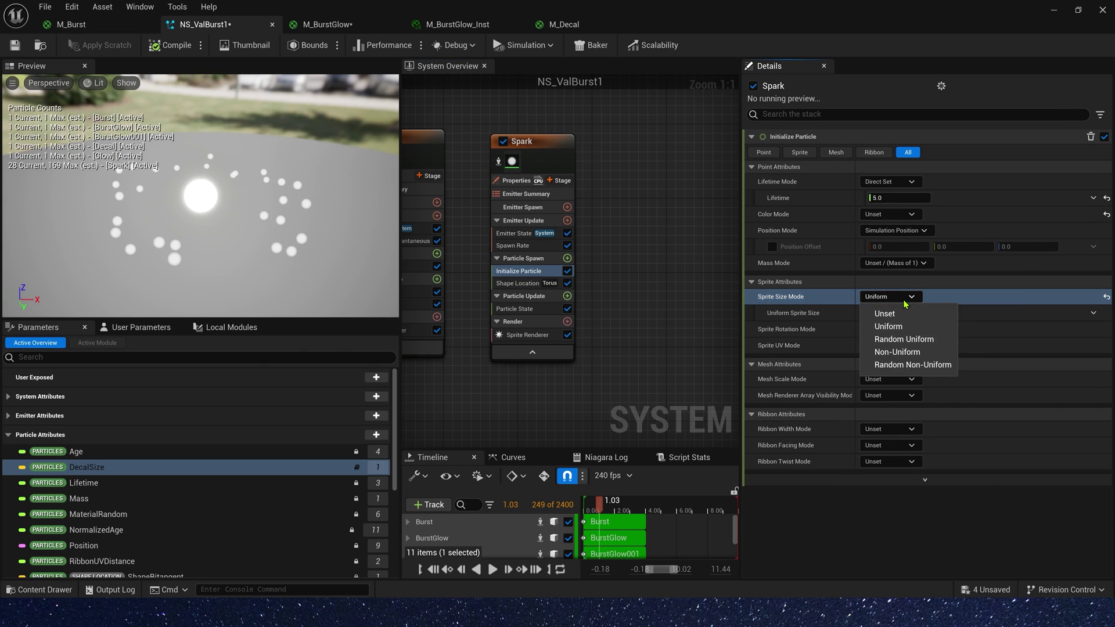
pyautogui.click(884, 337)
pyautogui.click(901, 314)
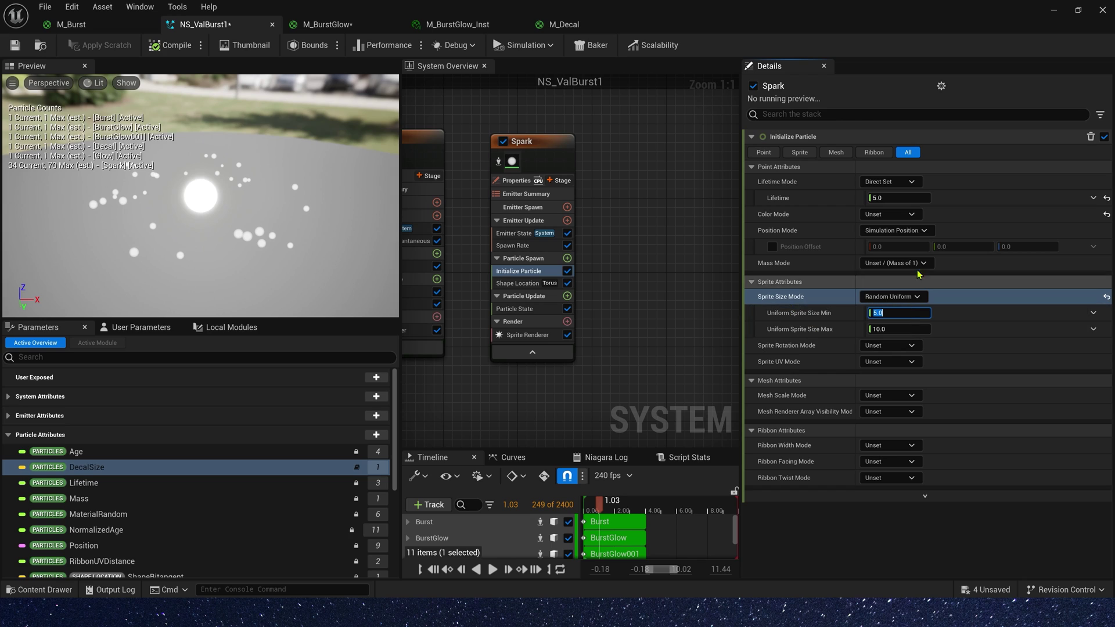
pyautogui.click(889, 182)
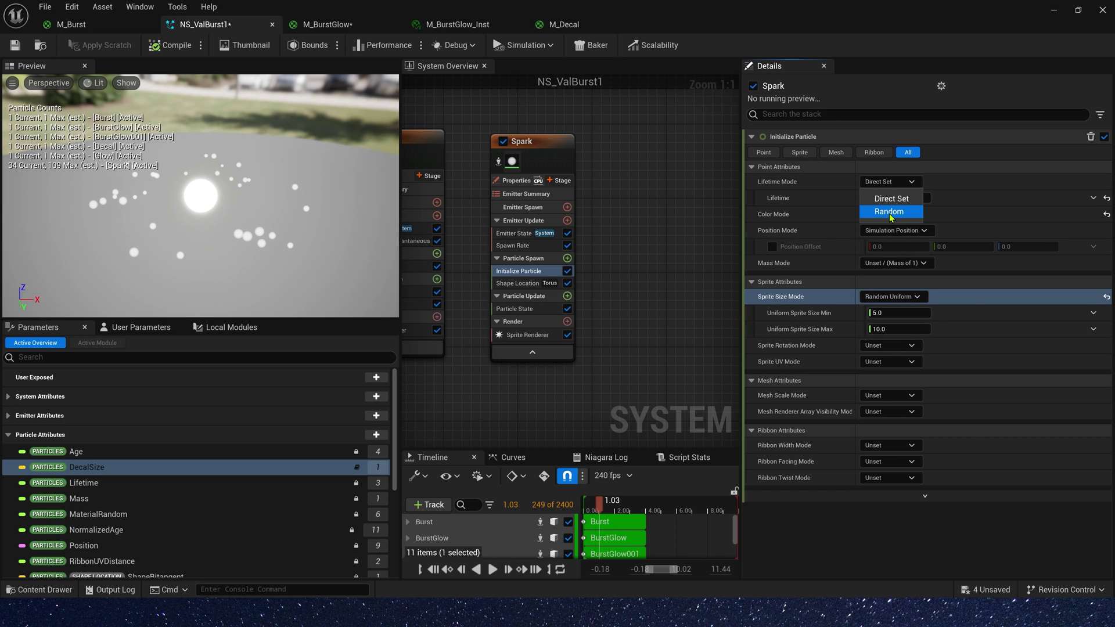
pyautogui.click(912, 213)
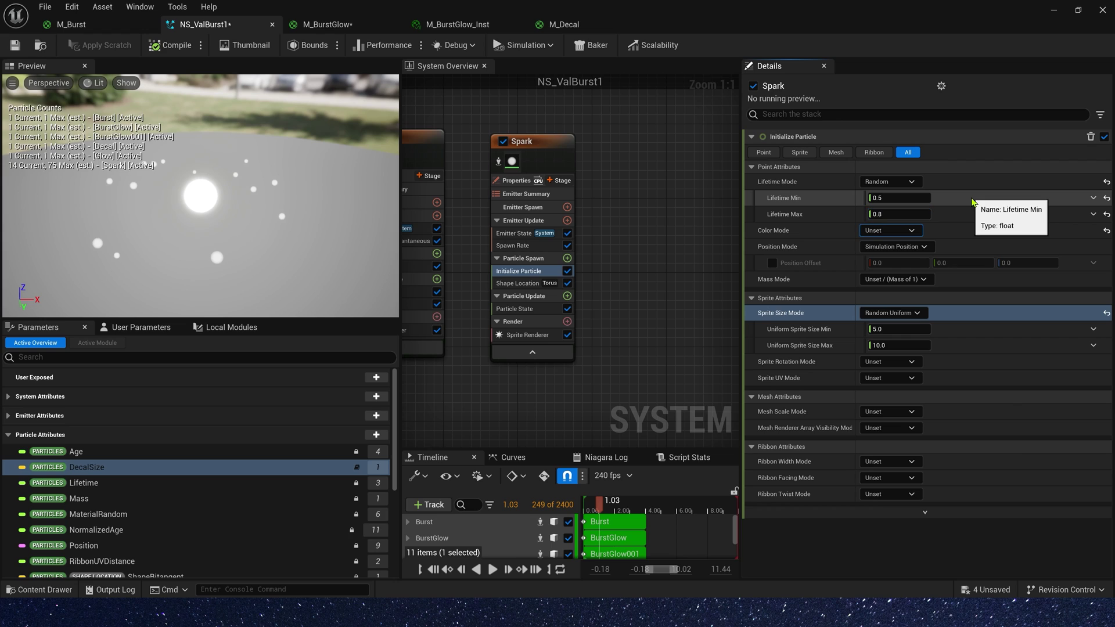
# Step: Set Spark's Color Mode to Direct Set with R, G and B all at 100
pyautogui.click(888, 231)
pyautogui.click(883, 262)
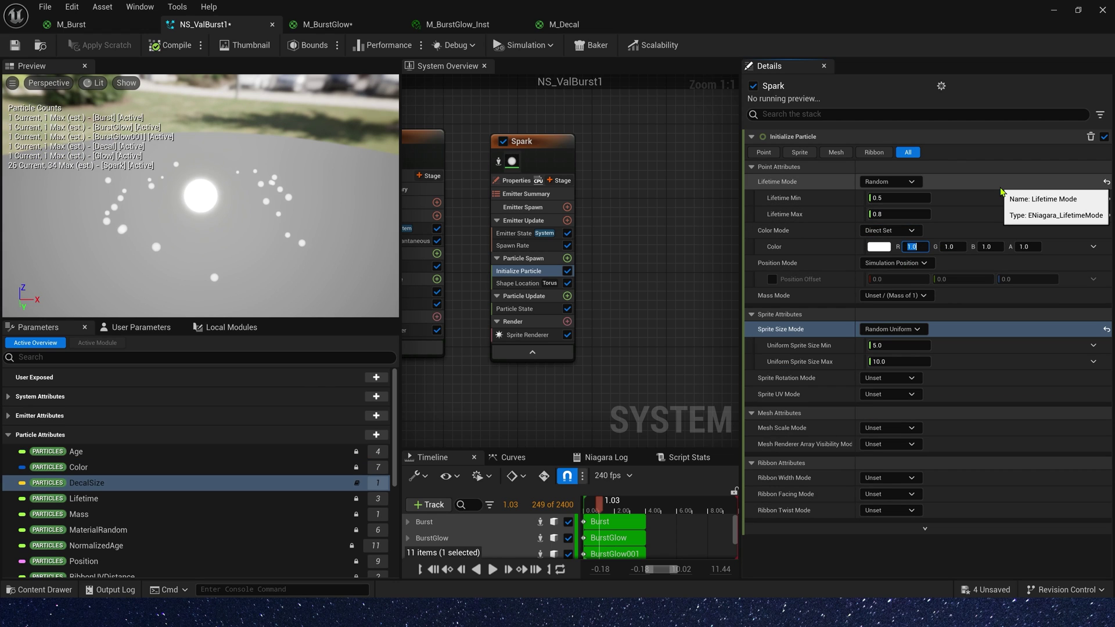
pyautogui.write('100')
pyautogui.press('Tab')
pyautogui.write('100')
pyautogui.press('Tab')
pyautogui.write('100')
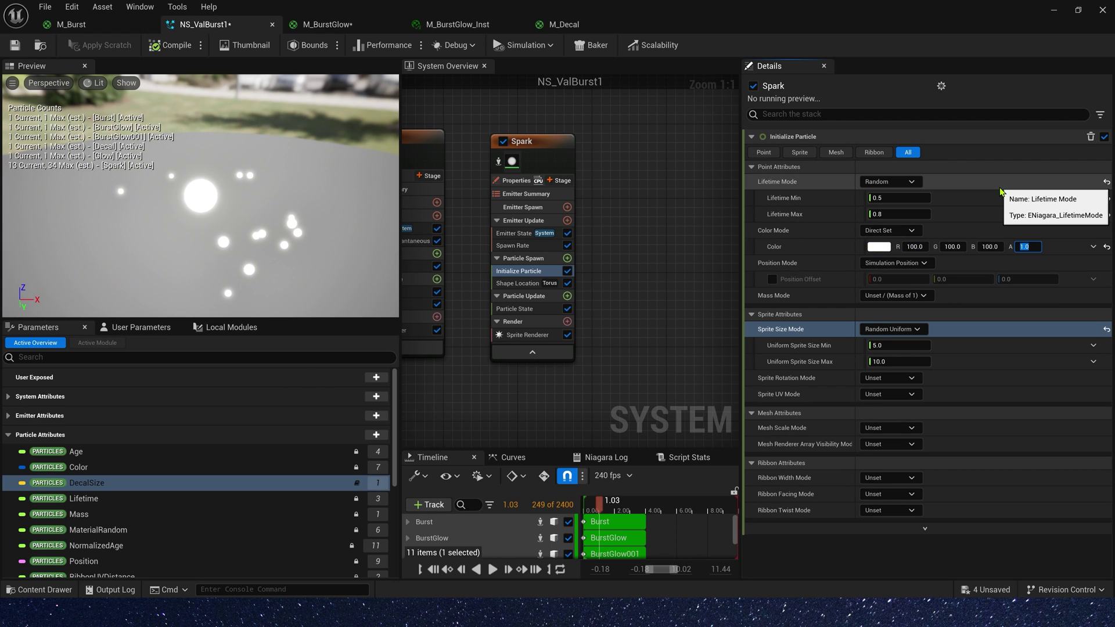
# Step: Drive the torus Large Radius in Shape Location with Float from Curve, using the emitter's NormalizedLoopAge as CurveIndex
pyautogui.click(520, 283)
pyautogui.click(1094, 214)
pyautogui.write('cur')
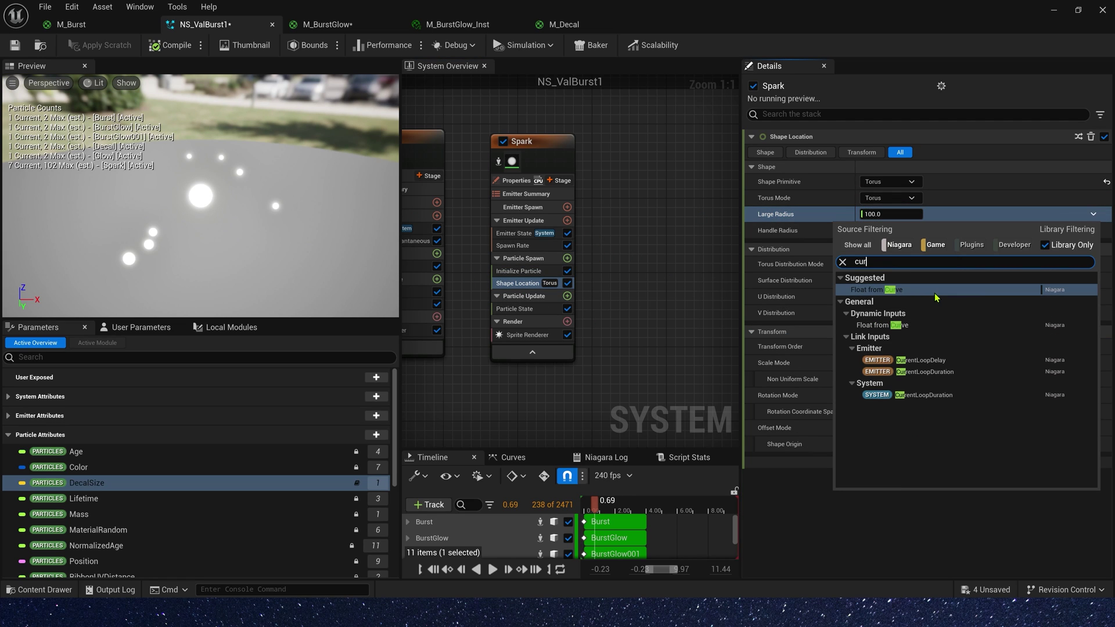
pyautogui.click(886, 337)
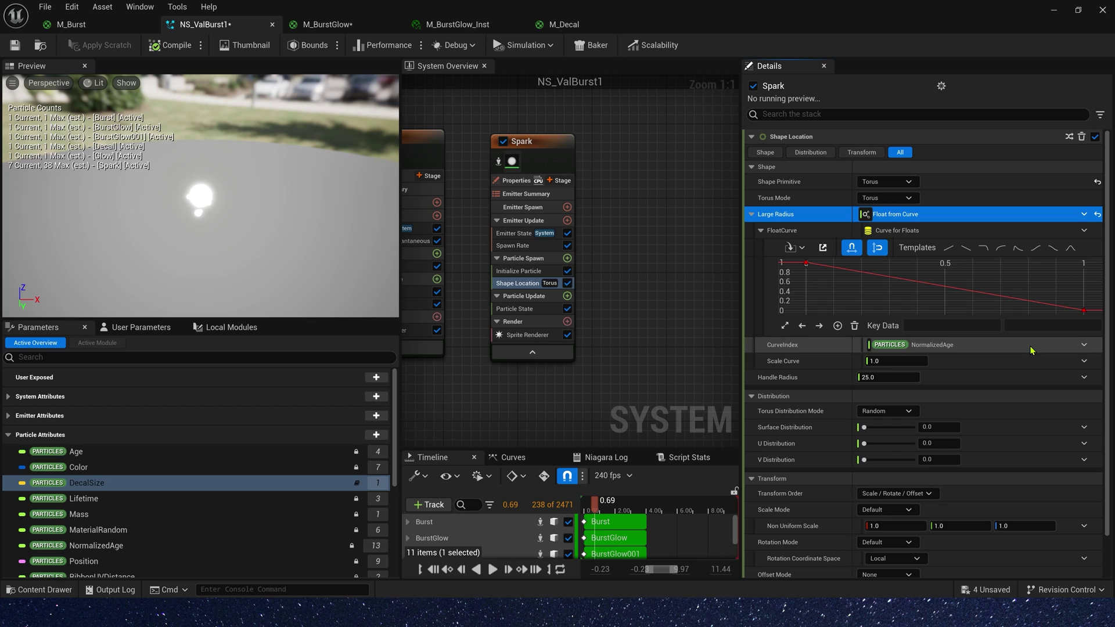
pyautogui.click(1084, 345)
pyautogui.write('age')
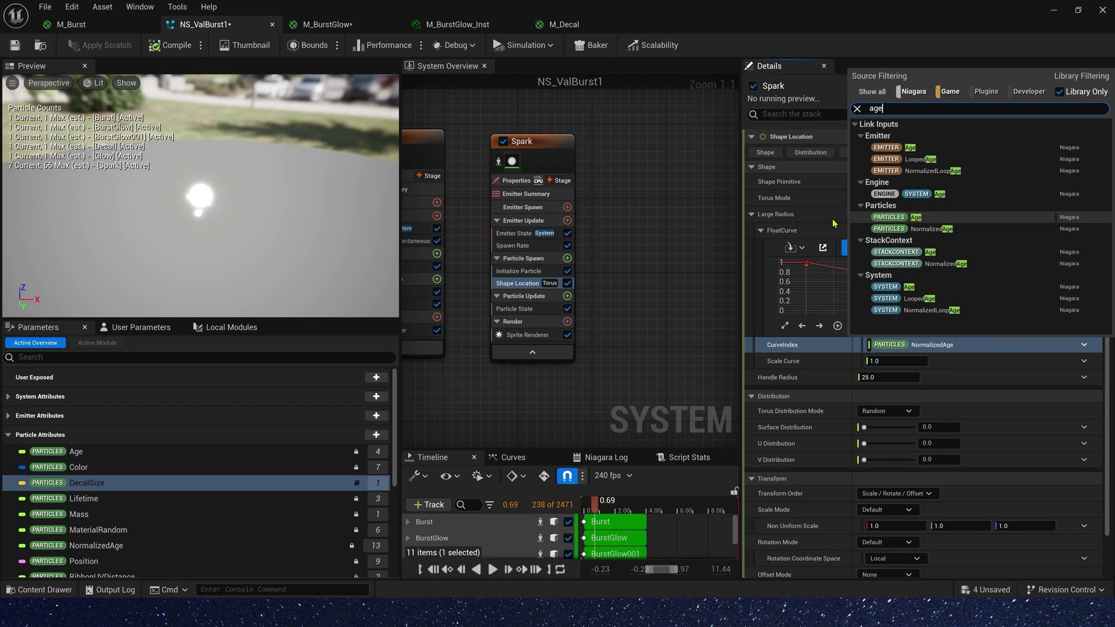
pyautogui.click(921, 159)
pyautogui.click(1084, 345)
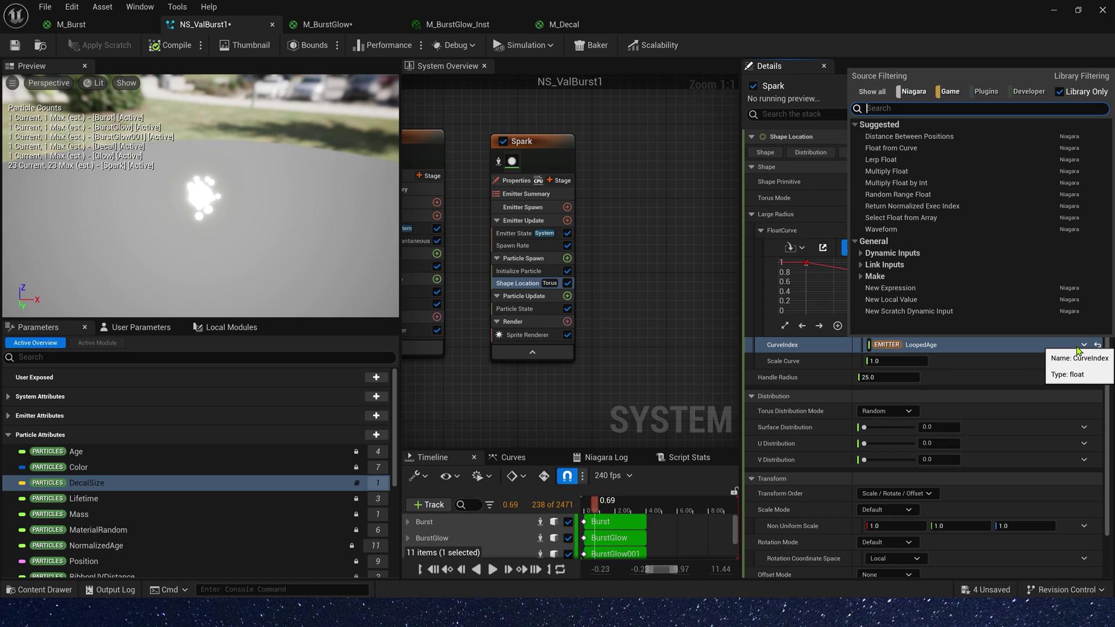
pyautogui.write('age')
pyautogui.click(932, 179)
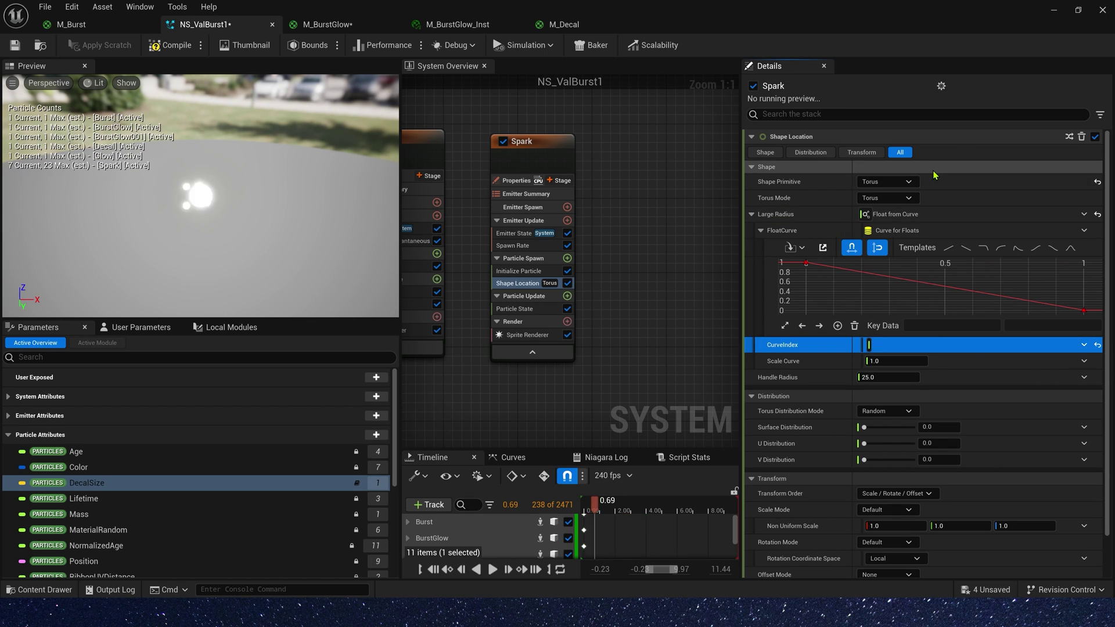
# Step: Make the Large Radius curve a rising linear ramp with Scale Curve 1500 and scrub the timeline to check the expansion
pyautogui.click(949, 250)
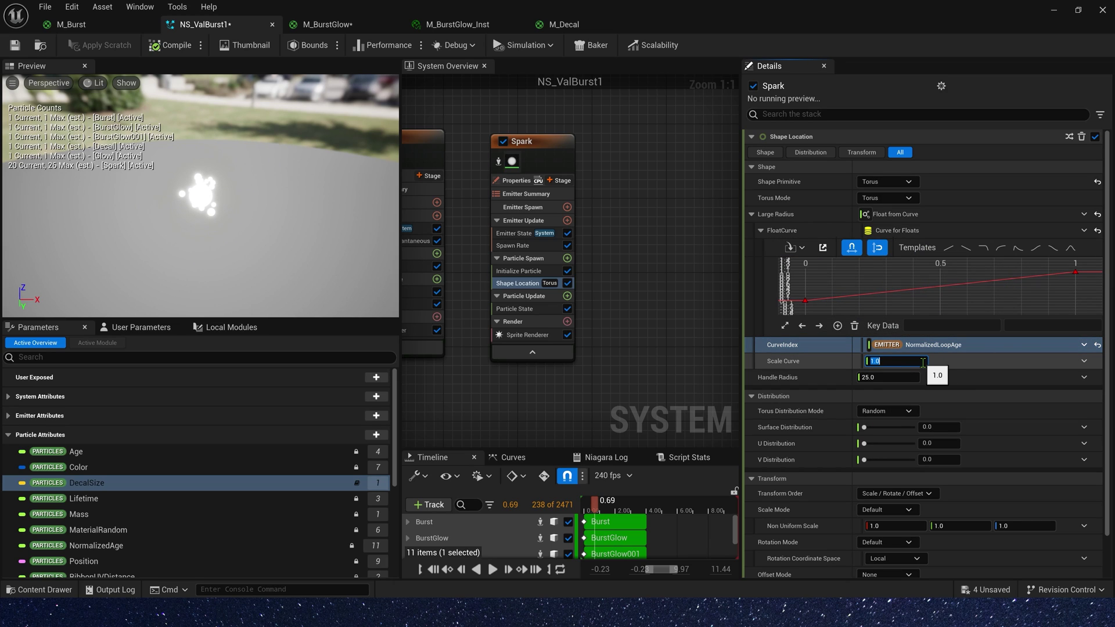
pyautogui.click(923, 363)
pyautogui.write('1500')
pyautogui.press('Tab')
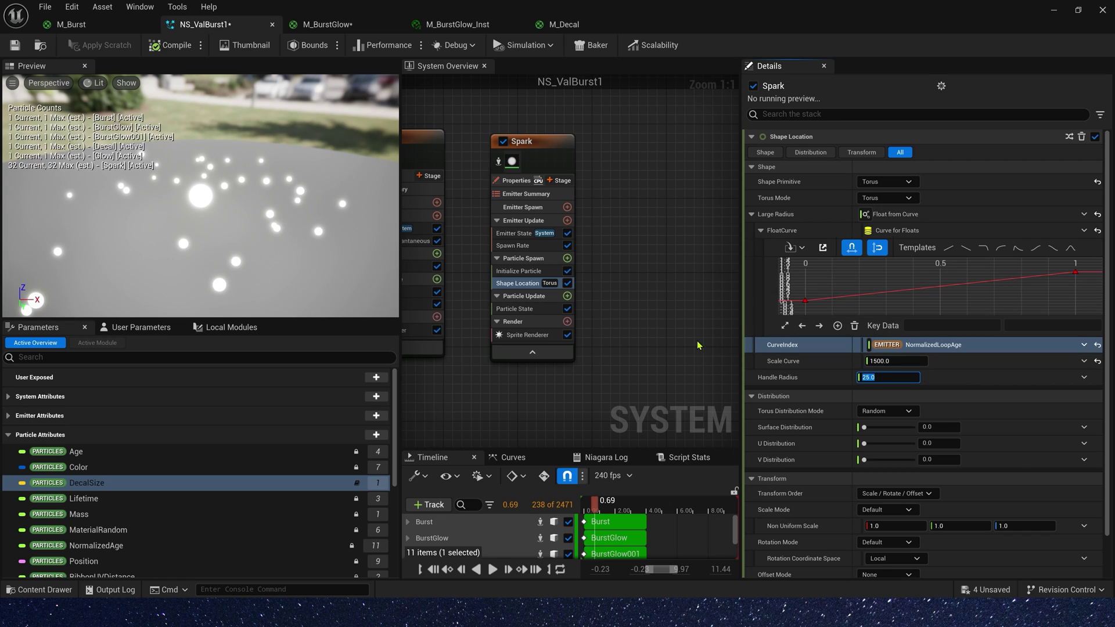
pyautogui.moveTo(596, 507); pyautogui.dragTo(604, 510)
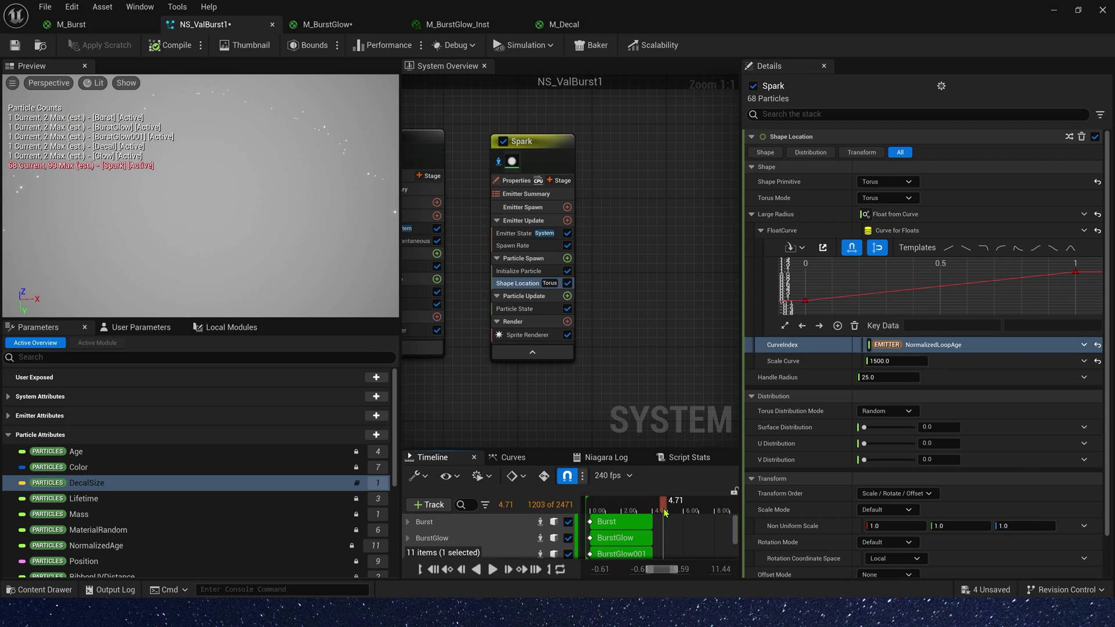
# Step: Add a Curl Noise Force to Spark's Particle Update and fix its missing Solve Forces and Velocity dependency
pyautogui.click(567, 296)
pyautogui.write('cur')
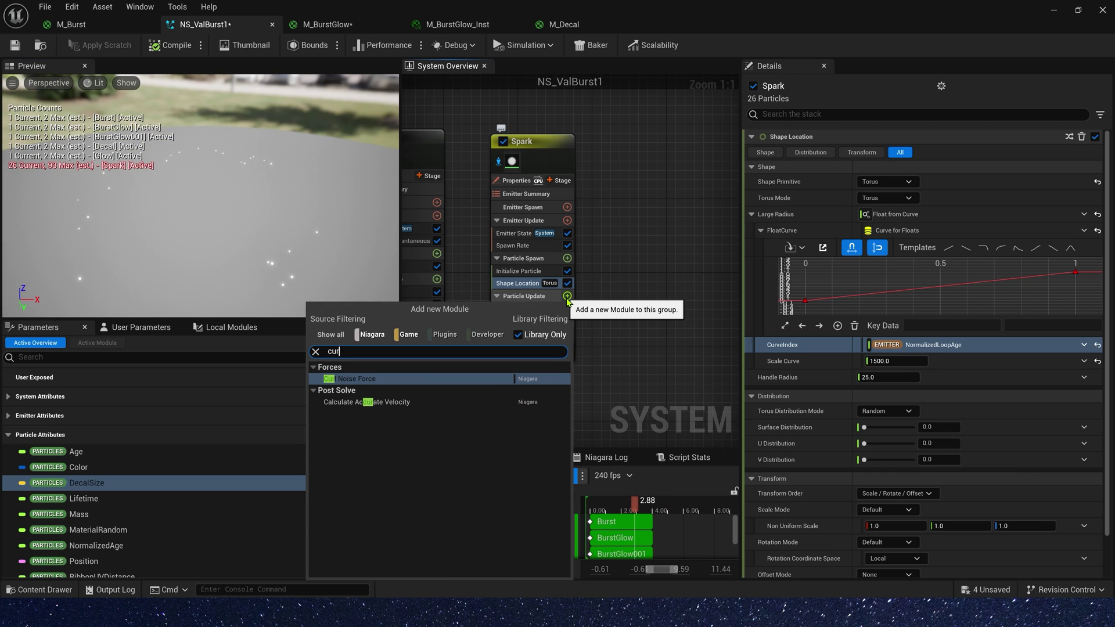
pyautogui.click(394, 379)
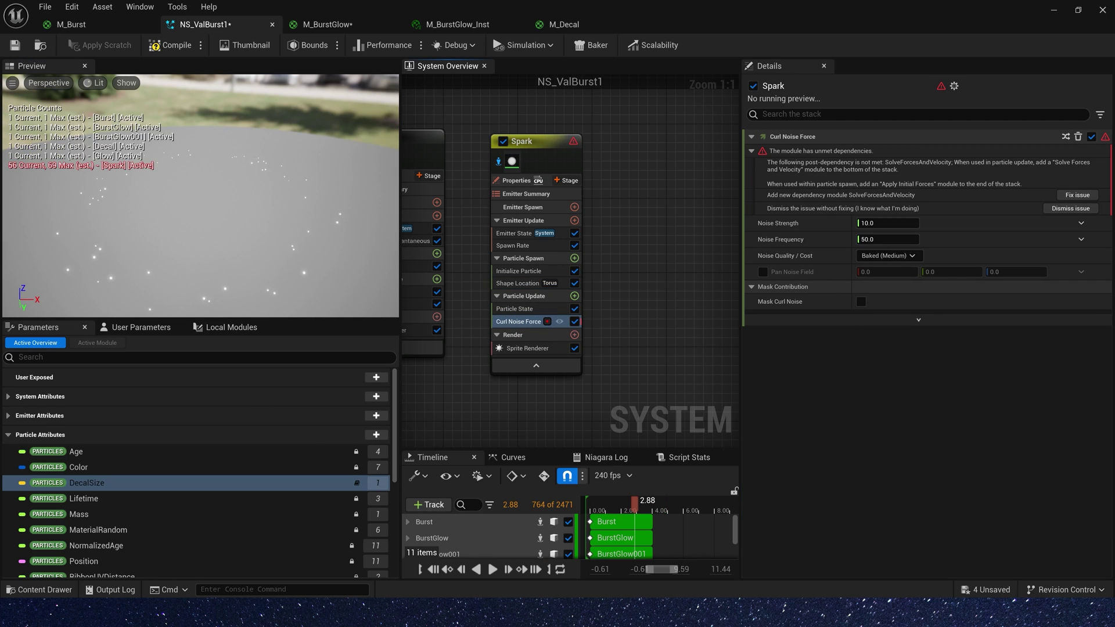
# Step: Set the Curl Noise Force to Noise Strength 1000 and Noise Frequency 25, and enable Pan Noise Field with Z at 1.0
pyautogui.click(915, 153)
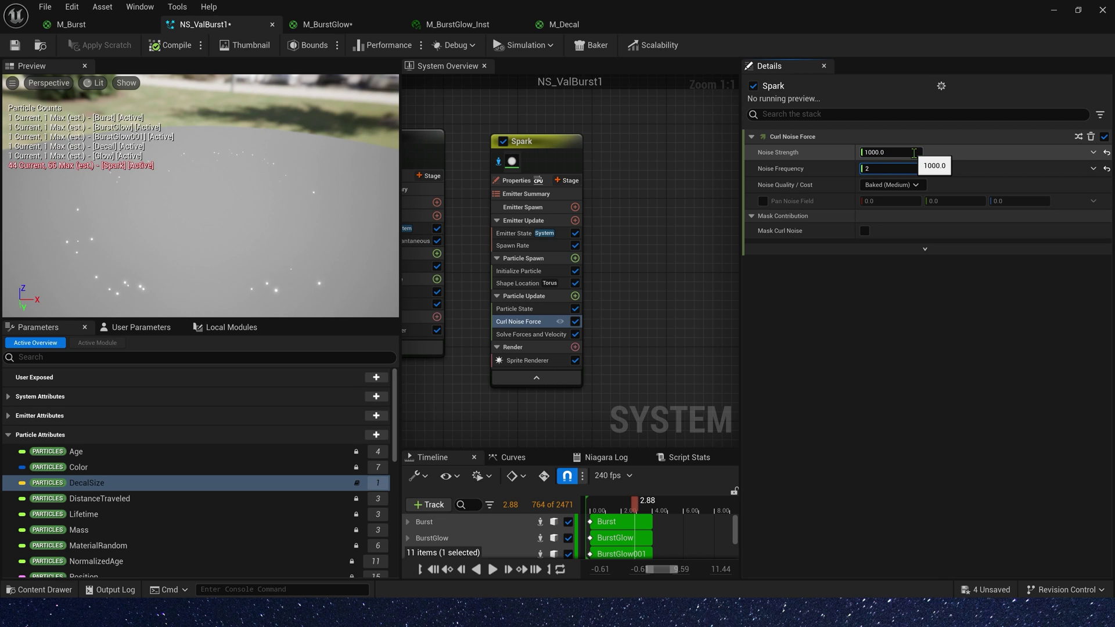
pyautogui.press('Tab')
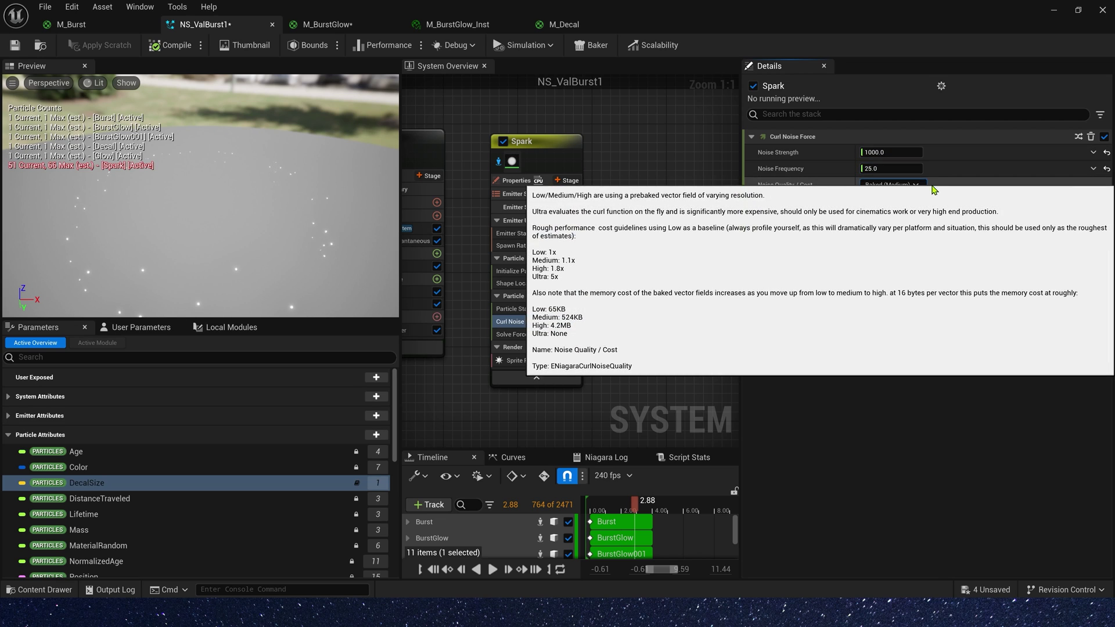
pyautogui.click(763, 201)
pyautogui.click(1021, 201)
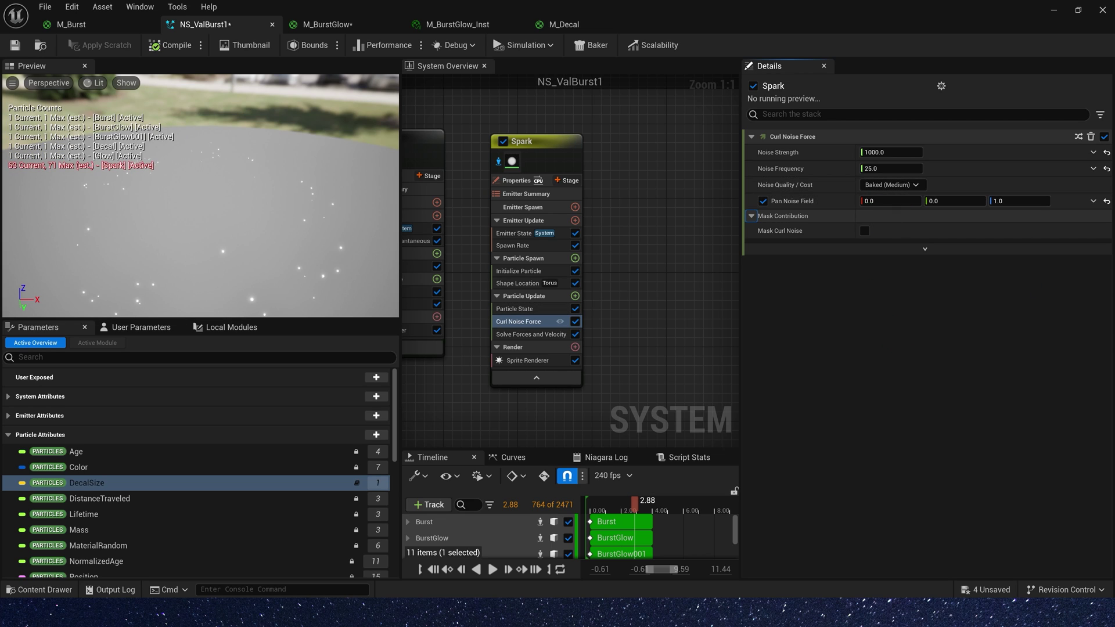
# Step: Add an Acceleration Force to Spark's Particle Update and set its Acceleration input to Make Vector
pyautogui.click(575, 295)
pyautogui.write('acc')
pyautogui.press('Return')
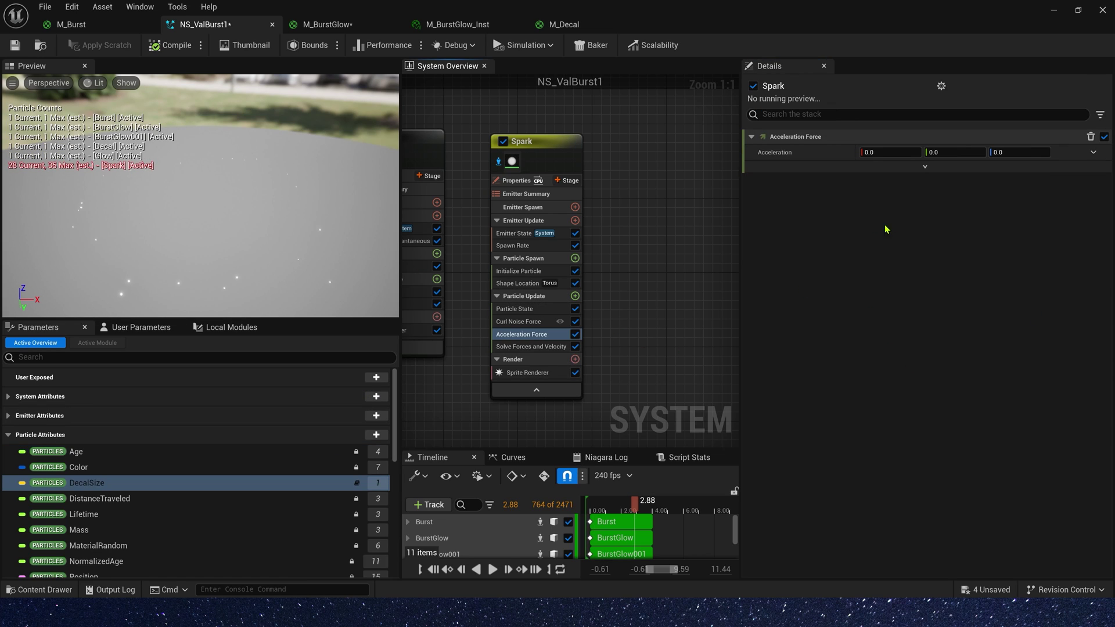
pyautogui.click(1094, 152)
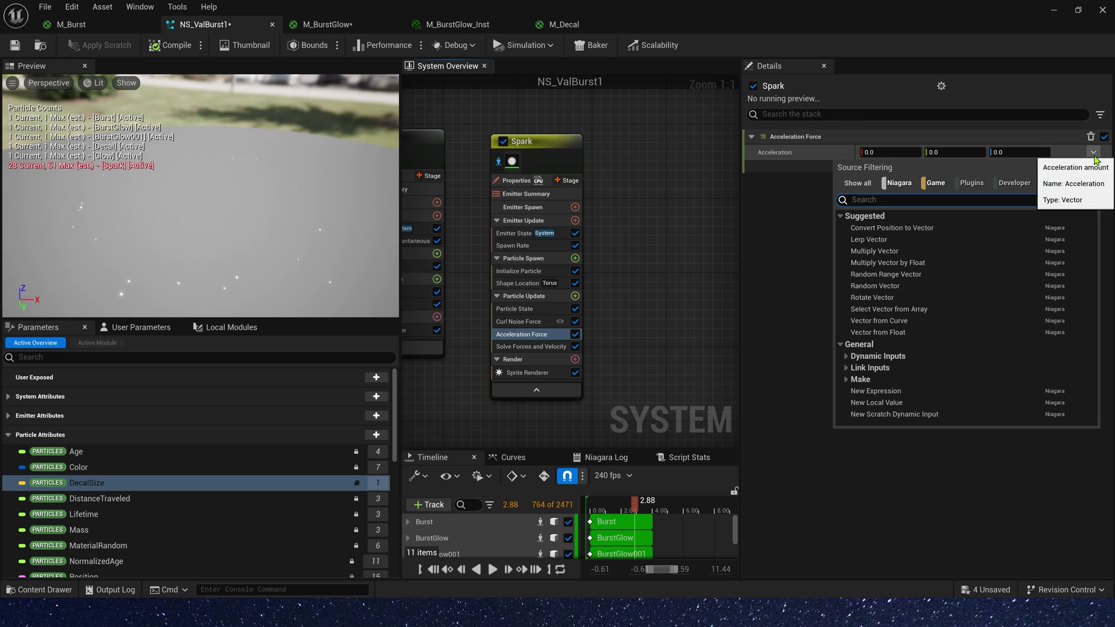
pyautogui.write('make')
pyautogui.press('Return')
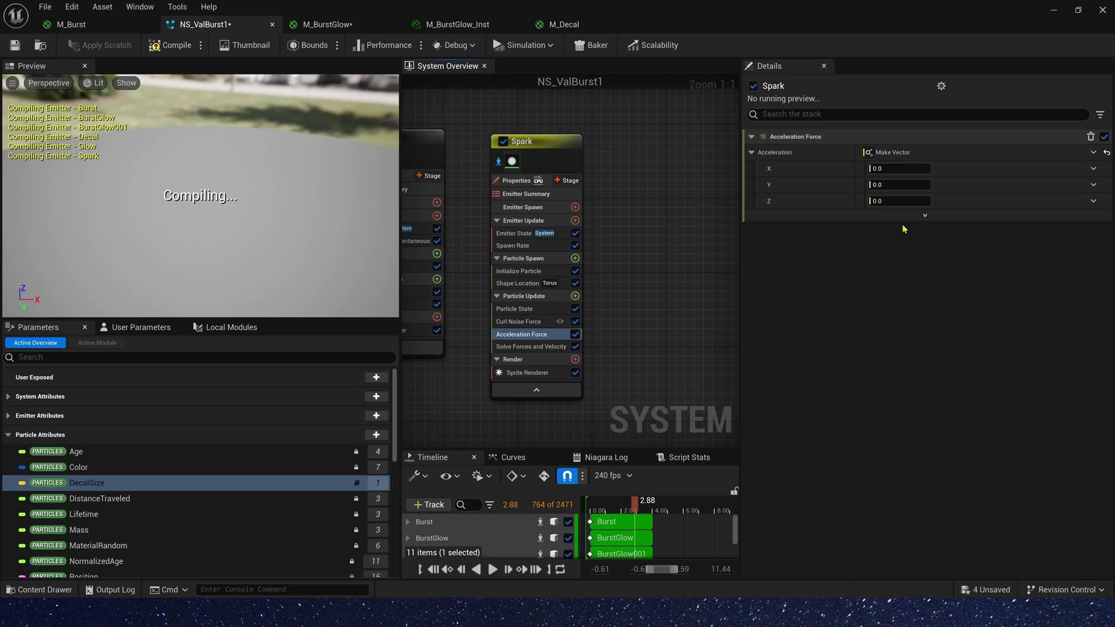
# Step: Drive the acceleration's Z with a rising Float from Curve at Scale Curve 2000 and check the sparks in the level
pyautogui.click(1094, 202)
pyautogui.click(859, 289)
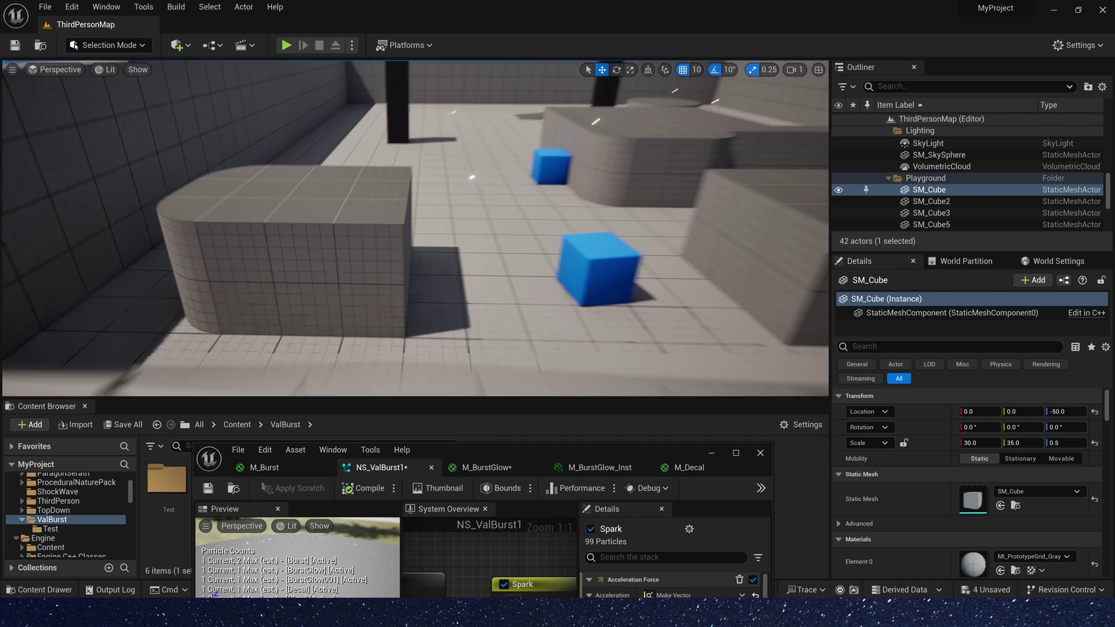
pyautogui.press('s')
pyautogui.press('w')
pyautogui.press('s')
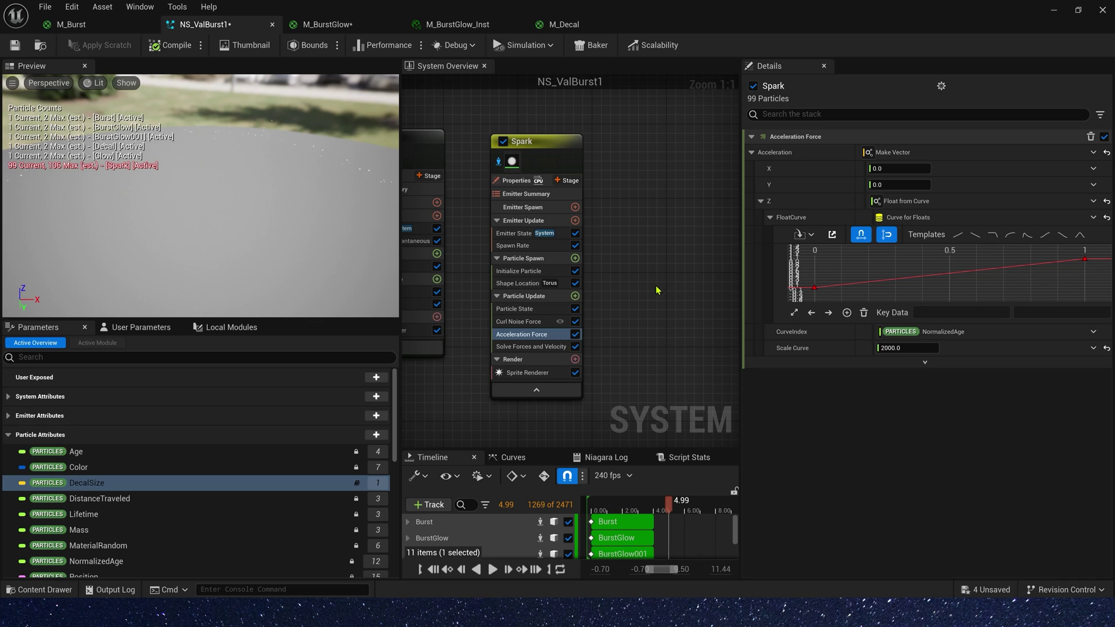
# Step: Set the Sort Order Hint of Spark's Sprite Renderer to 99, save the system and check the sparks in the level
pyautogui.click(527, 374)
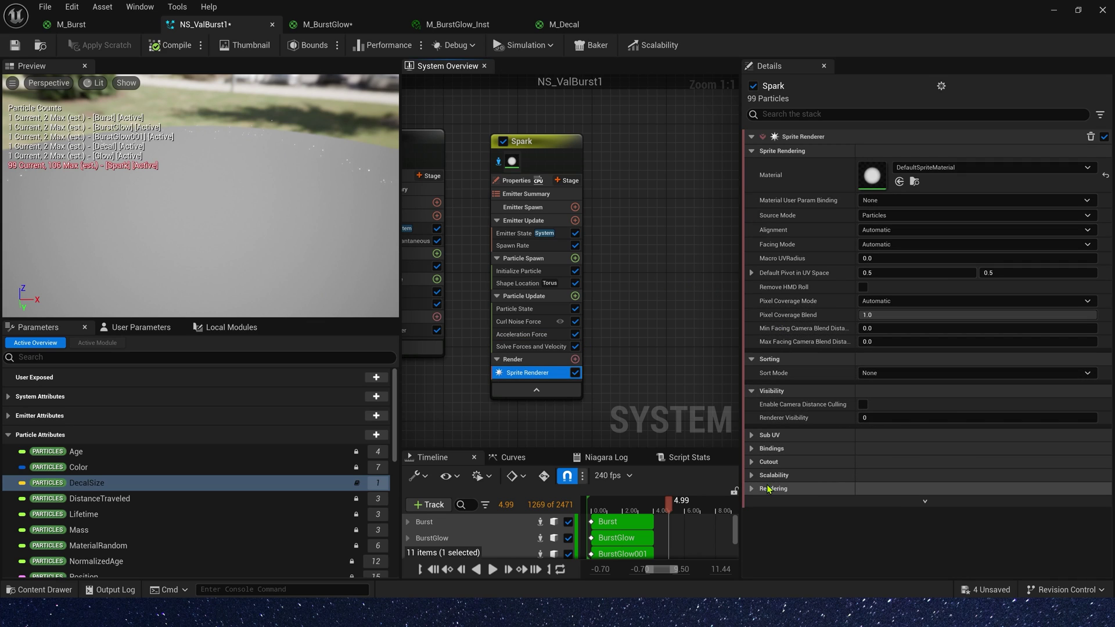
pyautogui.click(751, 488)
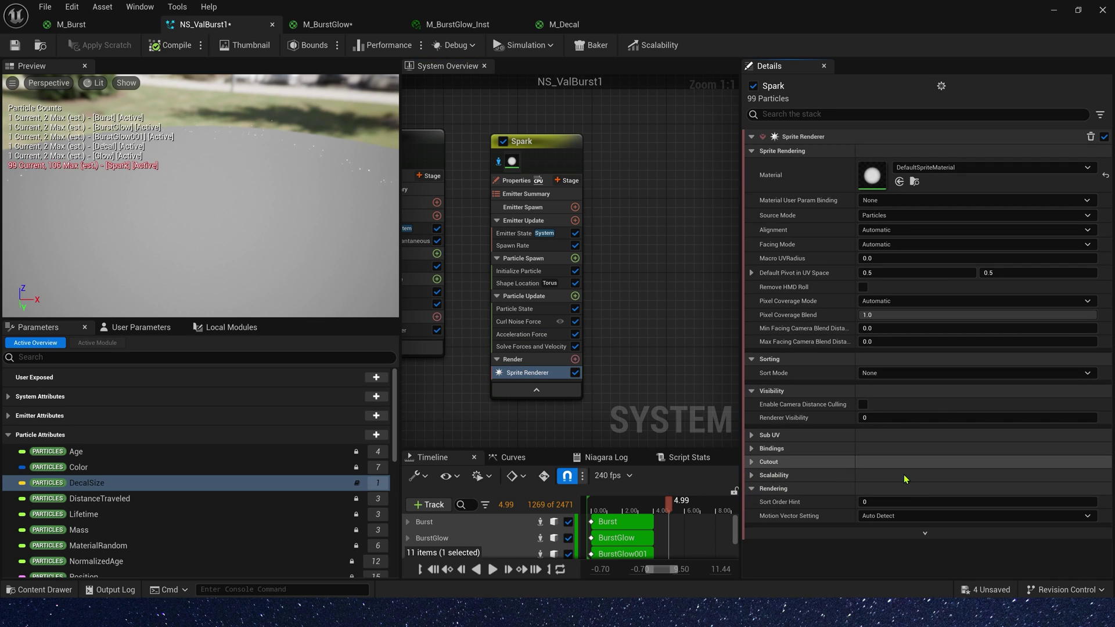
pyautogui.click(919, 503)
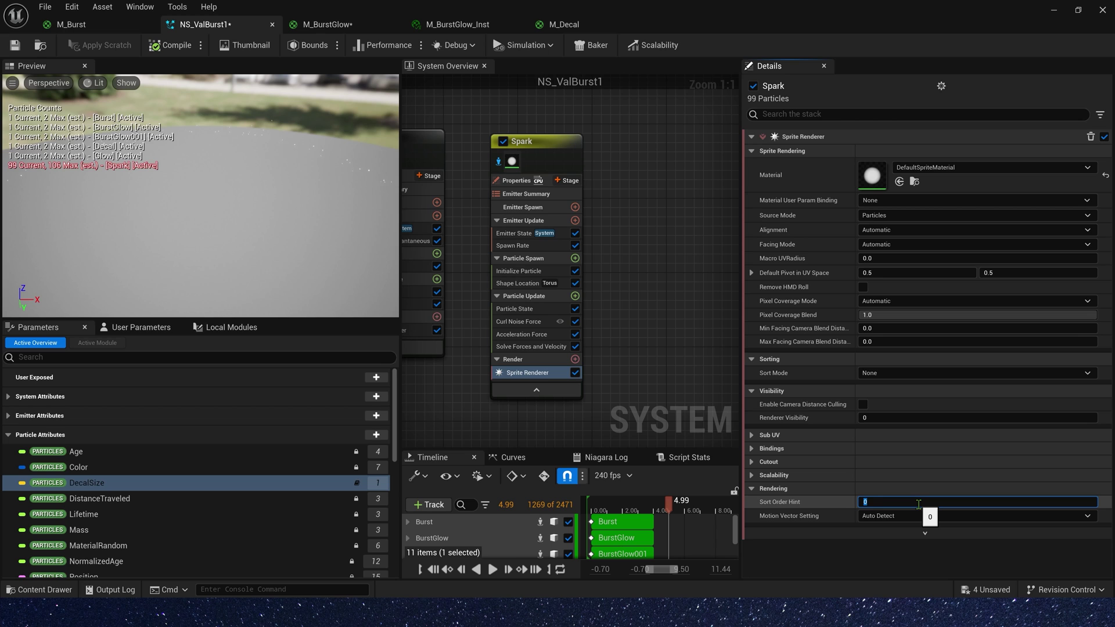
pyautogui.write('99')
pyautogui.press('Return')
pyautogui.hotkey('ctrl', 's')
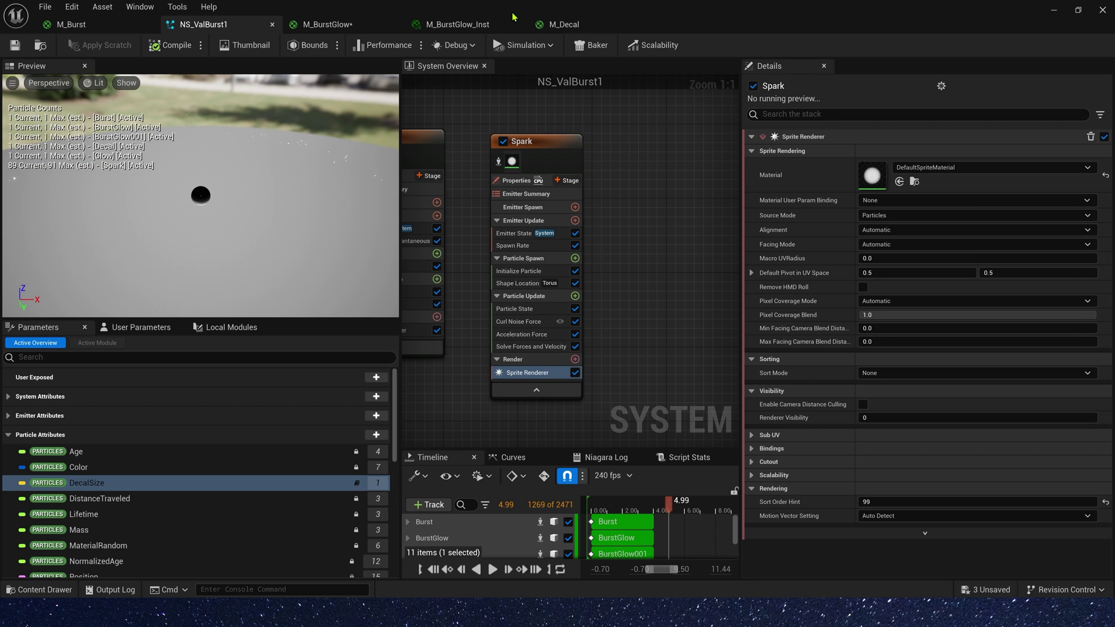
pyautogui.doubleClick(630, 5)
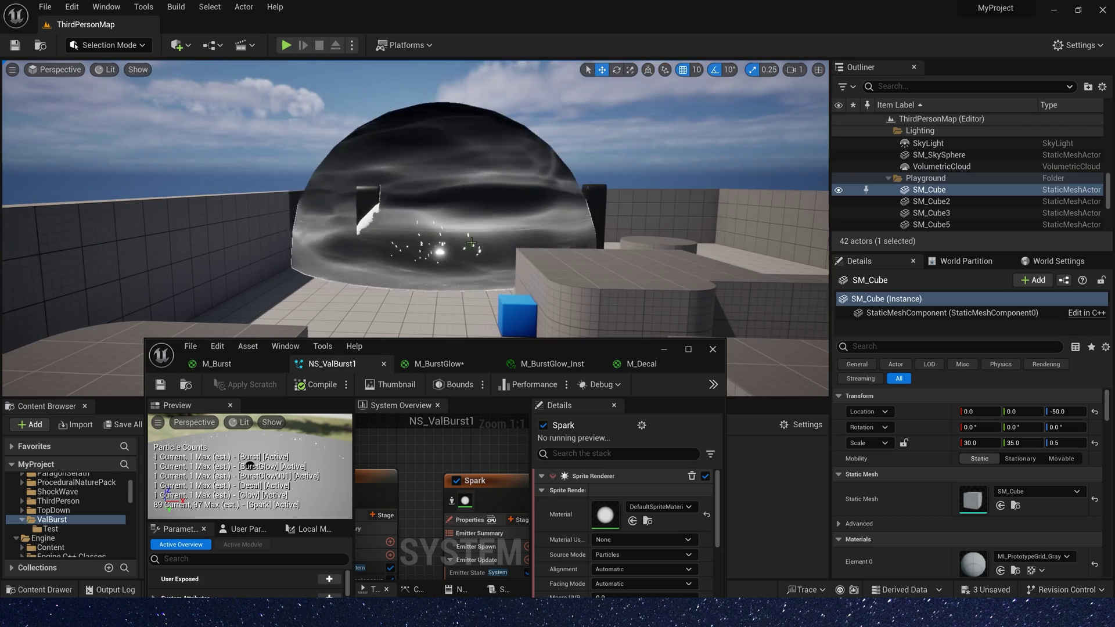
pyautogui.doubleClick(565, 353)
# Step: Set Spark's Emitter State to Life Cycle Mode Self, Loop Behavior Once and Loop Duration 2.5, and save the system
pyautogui.click(514, 235)
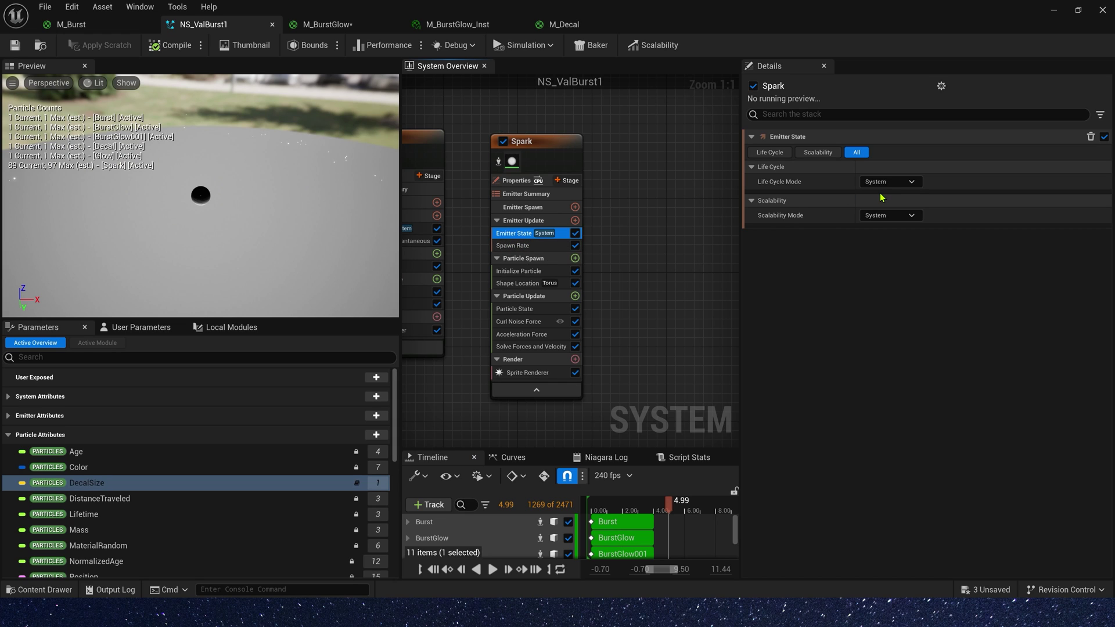
pyautogui.click(901, 182)
pyautogui.click(901, 212)
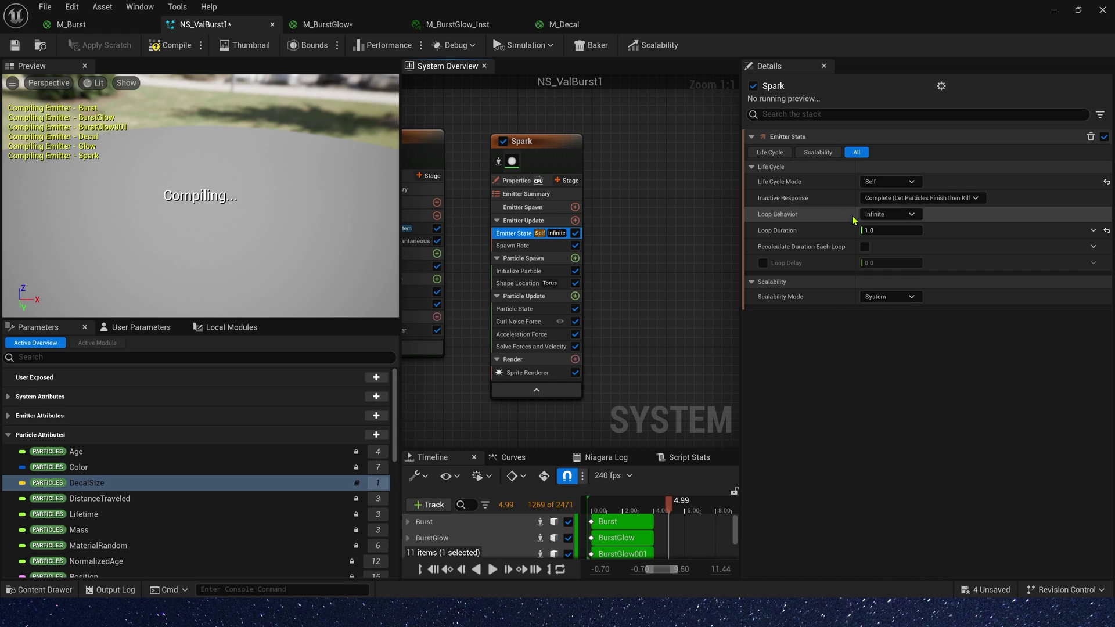
pyautogui.click(890, 214)
pyautogui.click(883, 230)
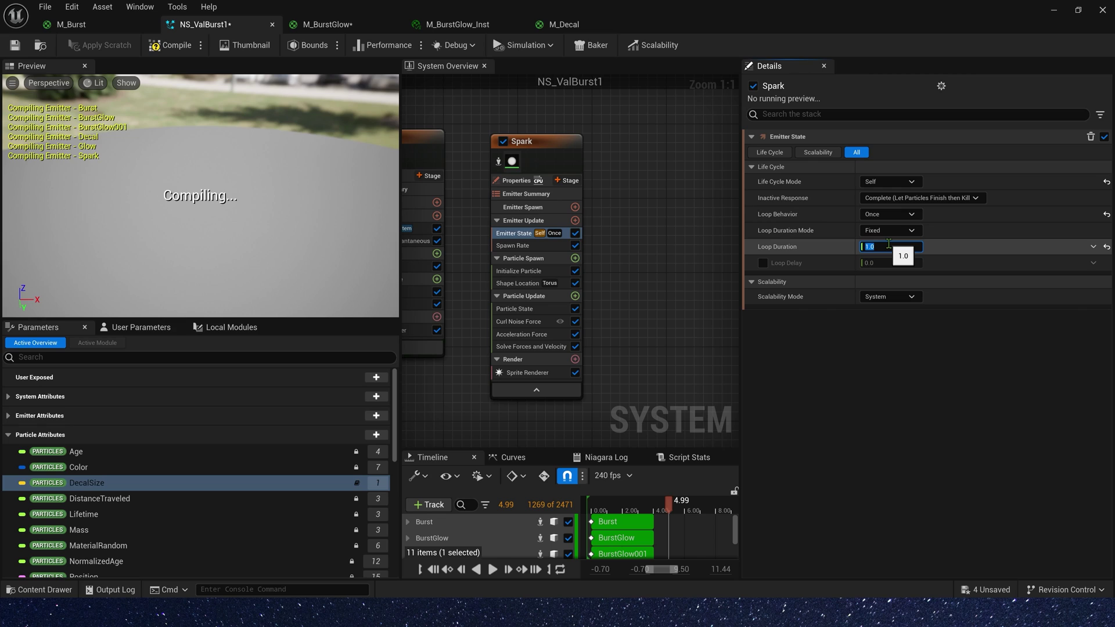
pyautogui.write('5')
pyautogui.press('Return')
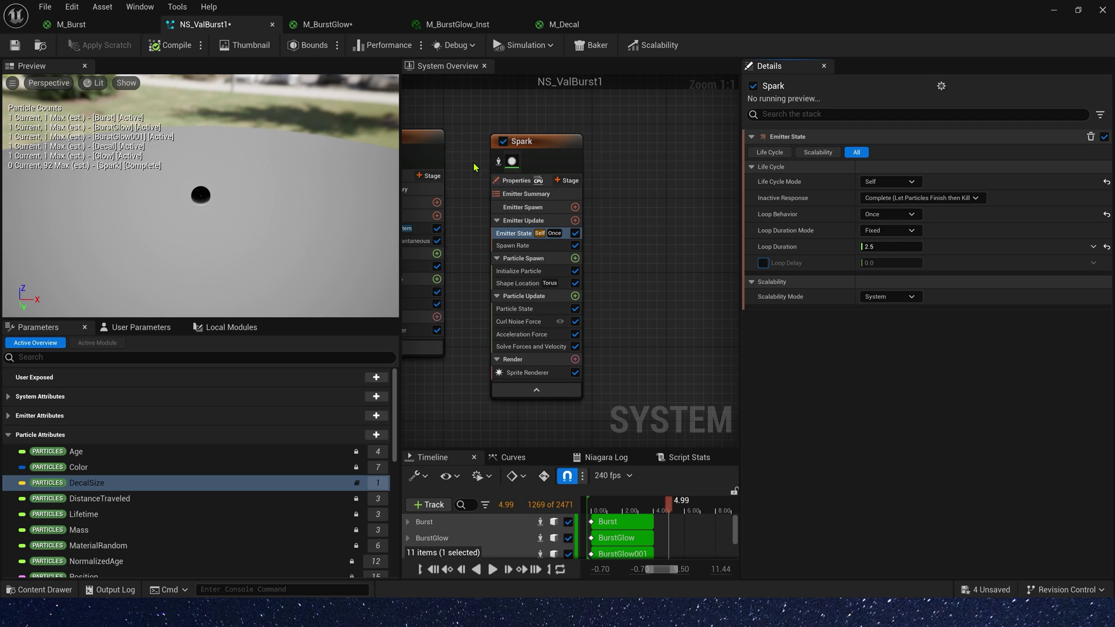
pyautogui.click(14, 45)
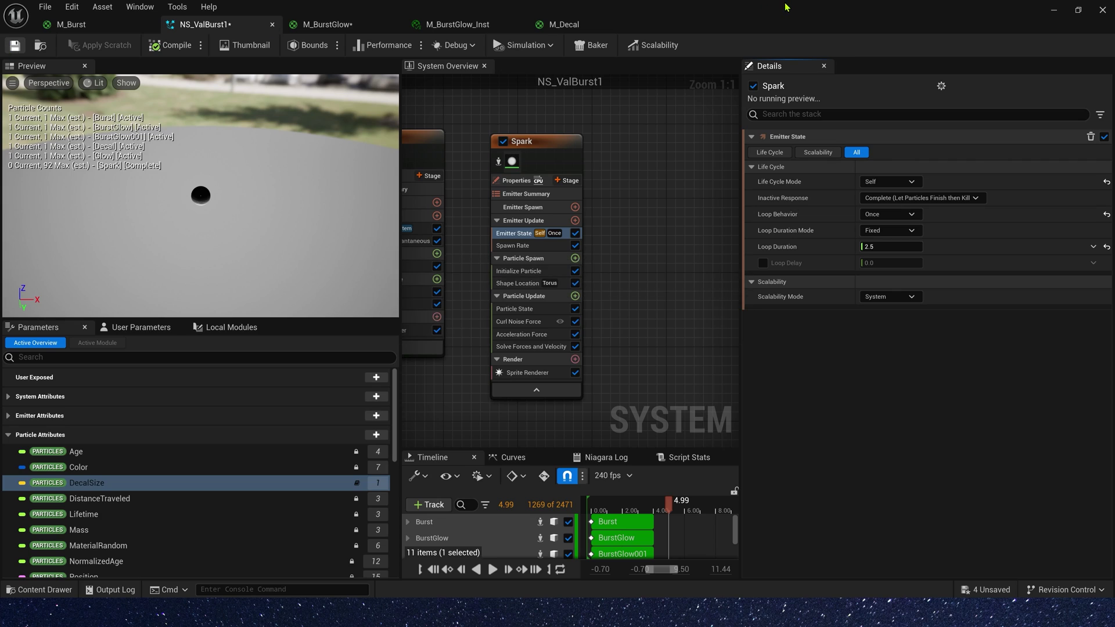